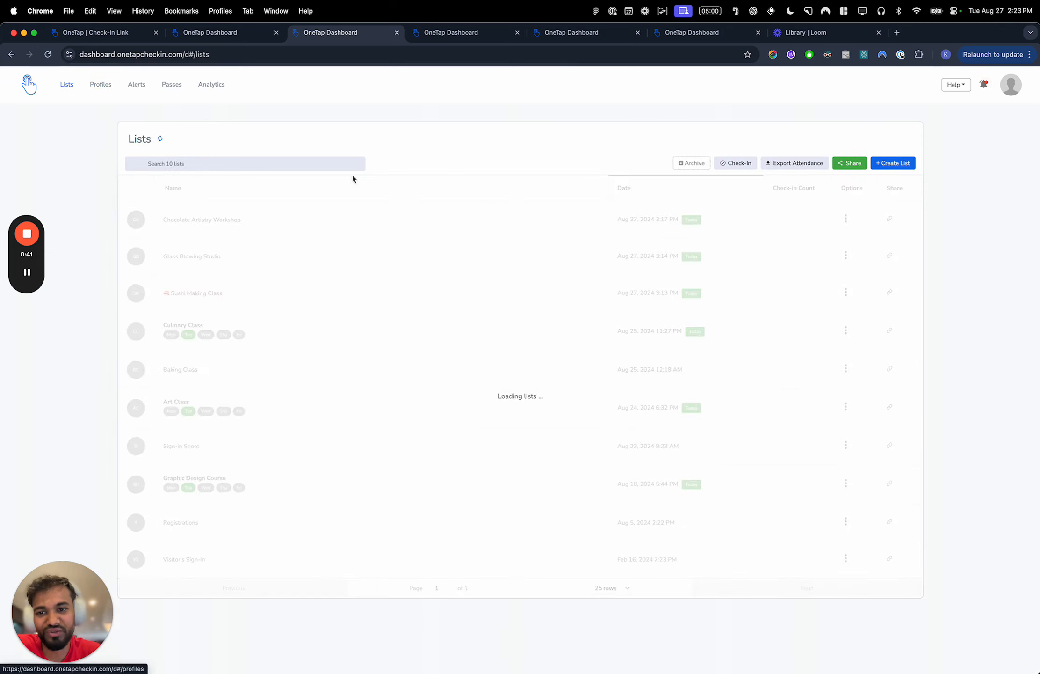
# - Open the check-in methods dialog, then switch to Figma and review the Public QR/Self check-in link slide
pyautogui.click(733, 165)
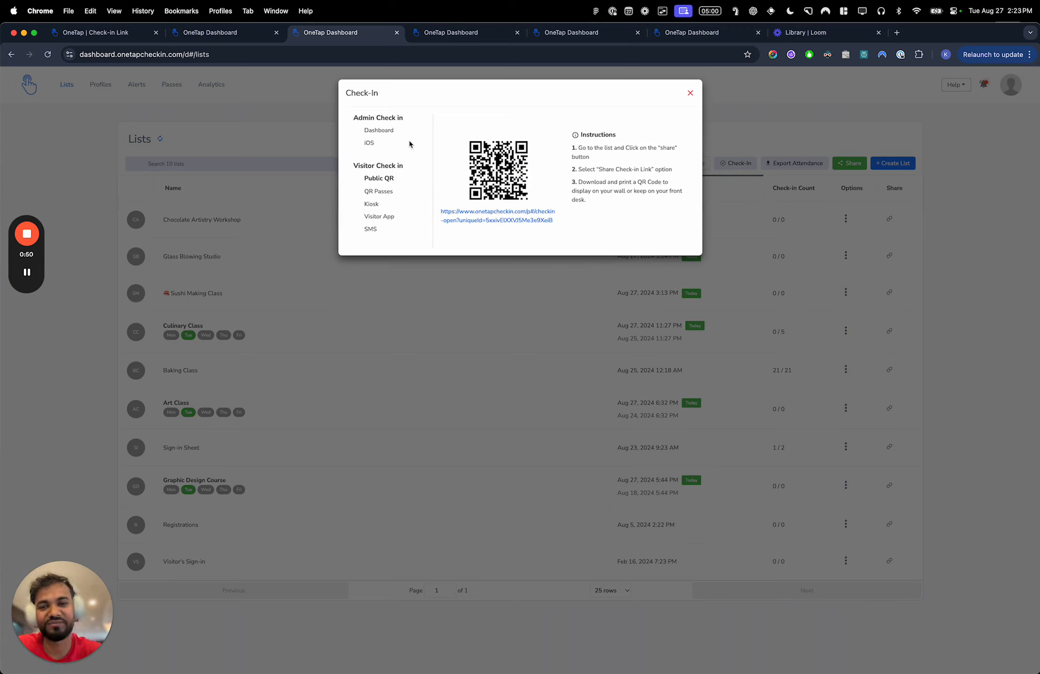
pyautogui.press('super+Tab')
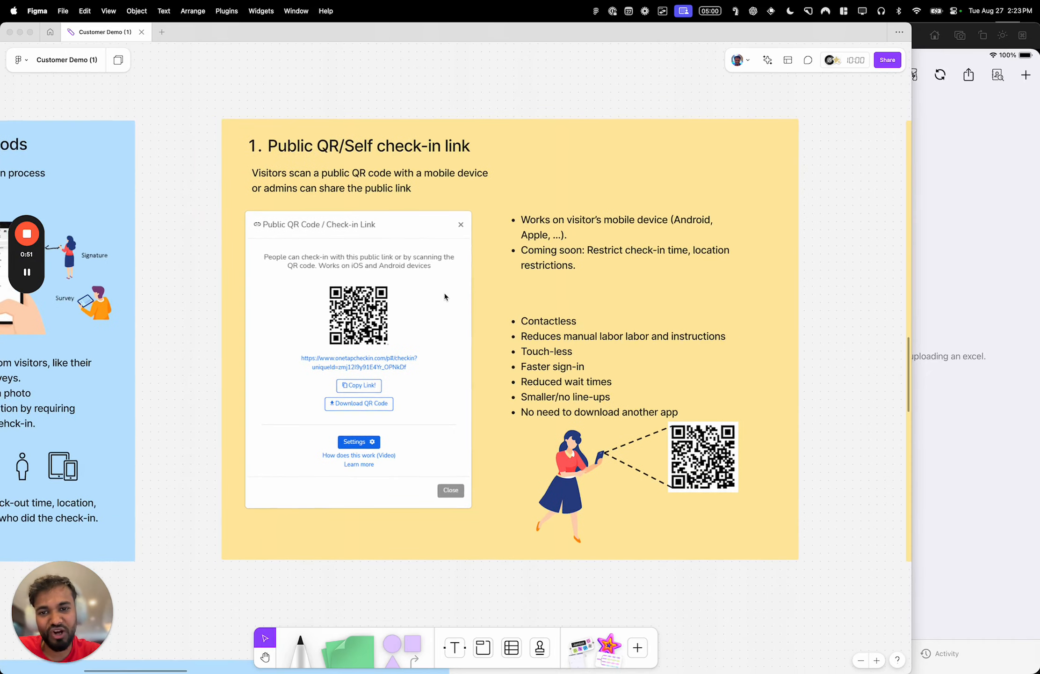
pyautogui.hscroll(1, 445, 297)
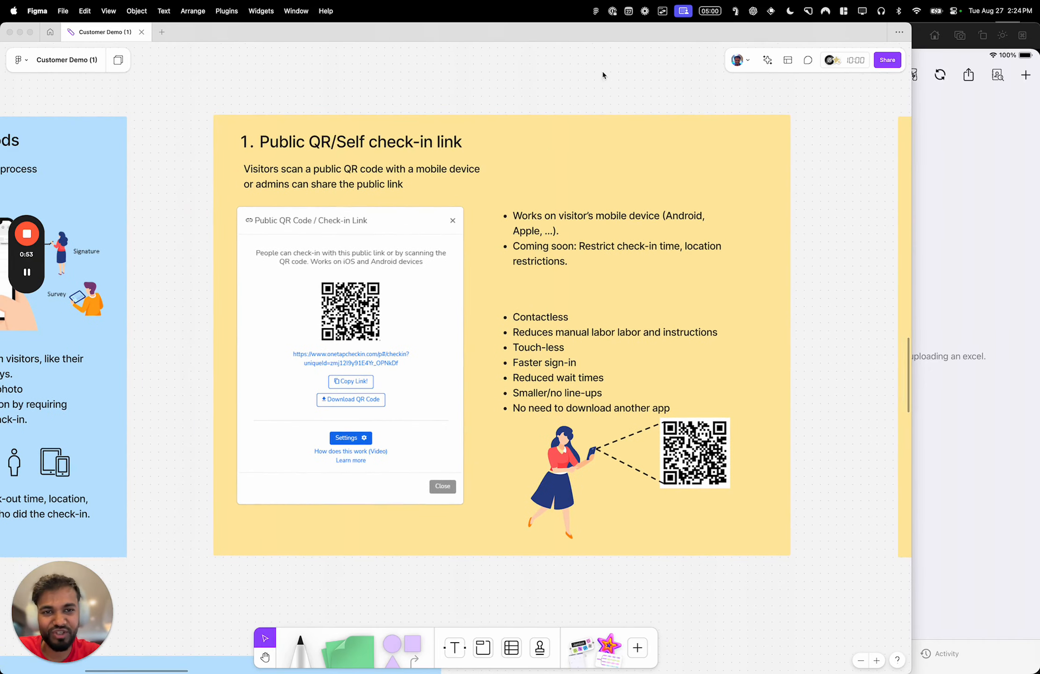
pyautogui.doubleClick(592, 36)
pyautogui.scroll(3, 473, 291)
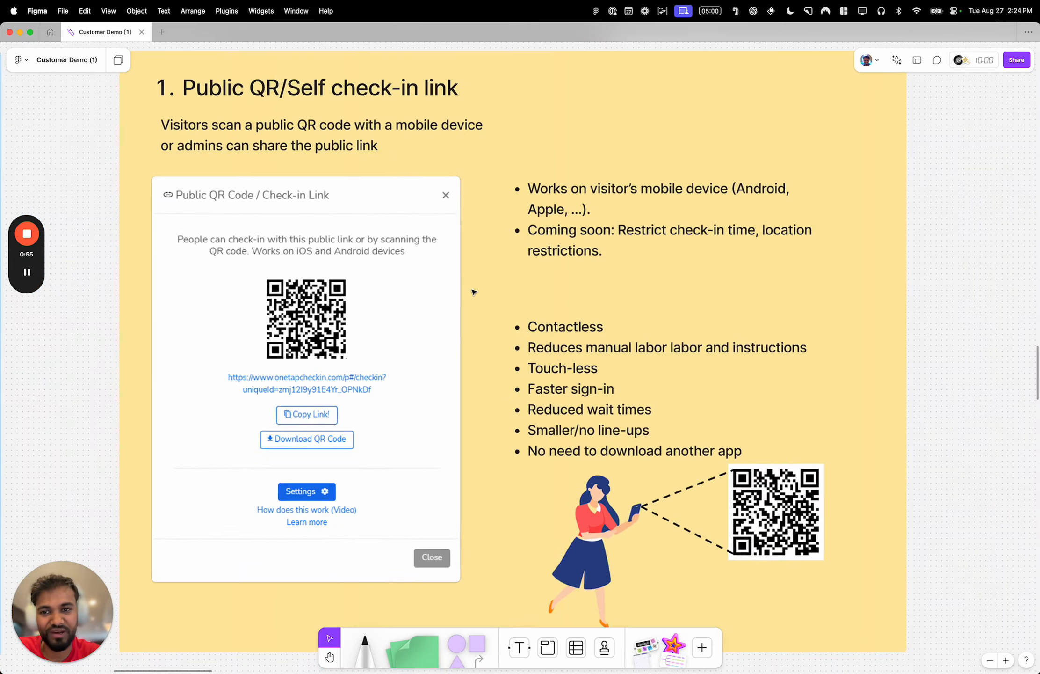
pyautogui.click(386, 92)
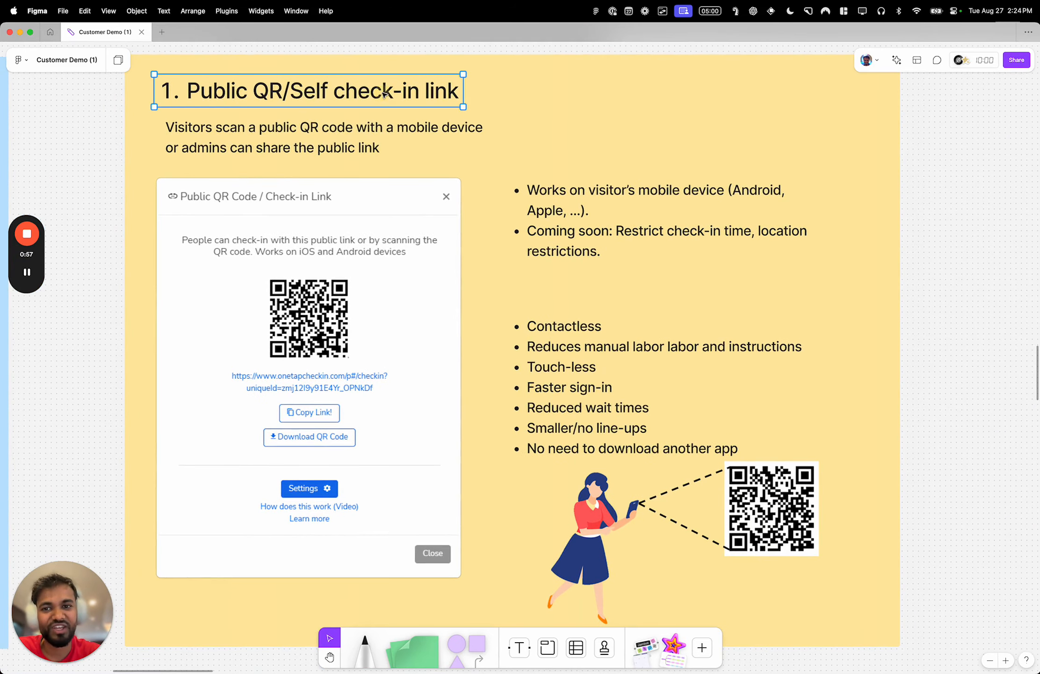
pyautogui.click(462, 150)
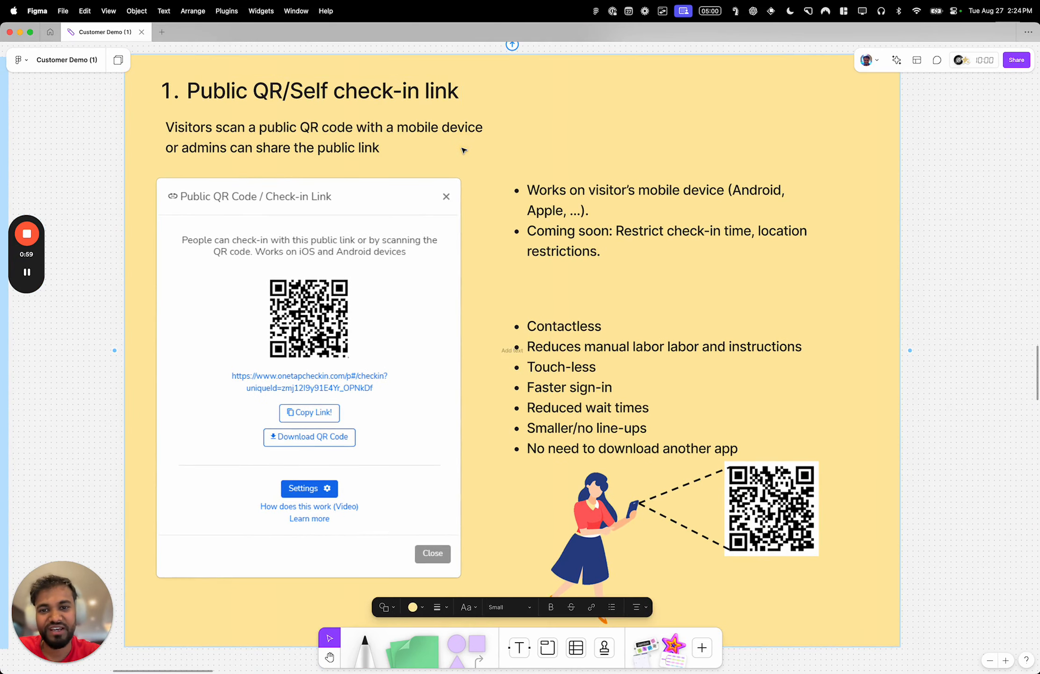
# - Switch back to the OneTap dashboard in Chrome and close the check-in methods dialog
pyautogui.hotkey('ctrl', 'Left')
pyautogui.click(452, 305)
pyautogui.click(589, 187)
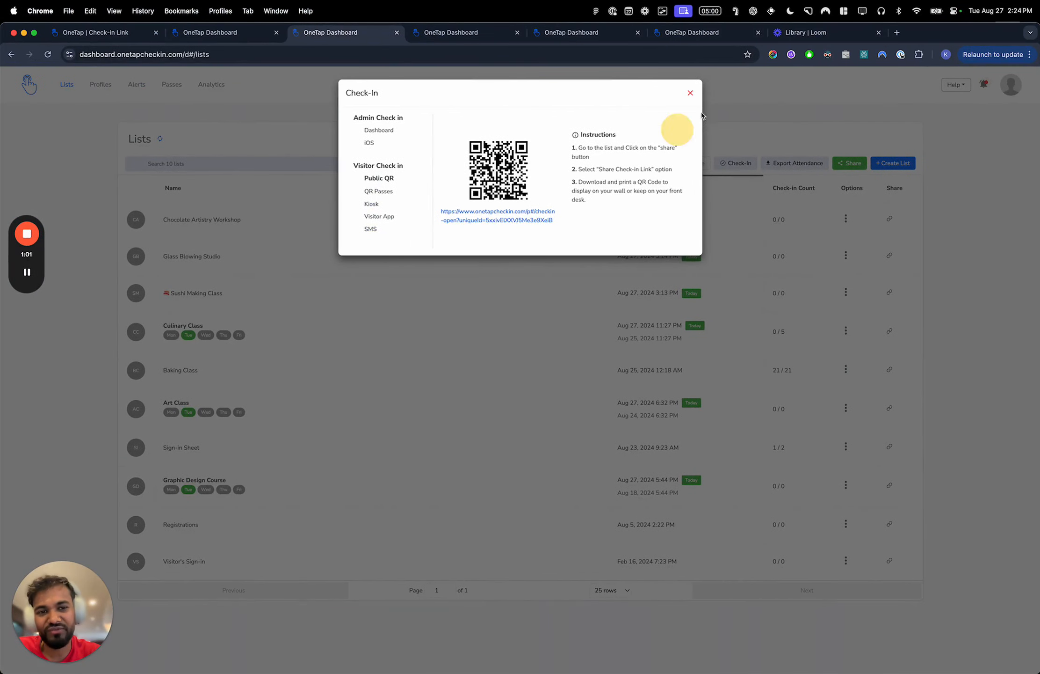
pyautogui.click(690, 94)
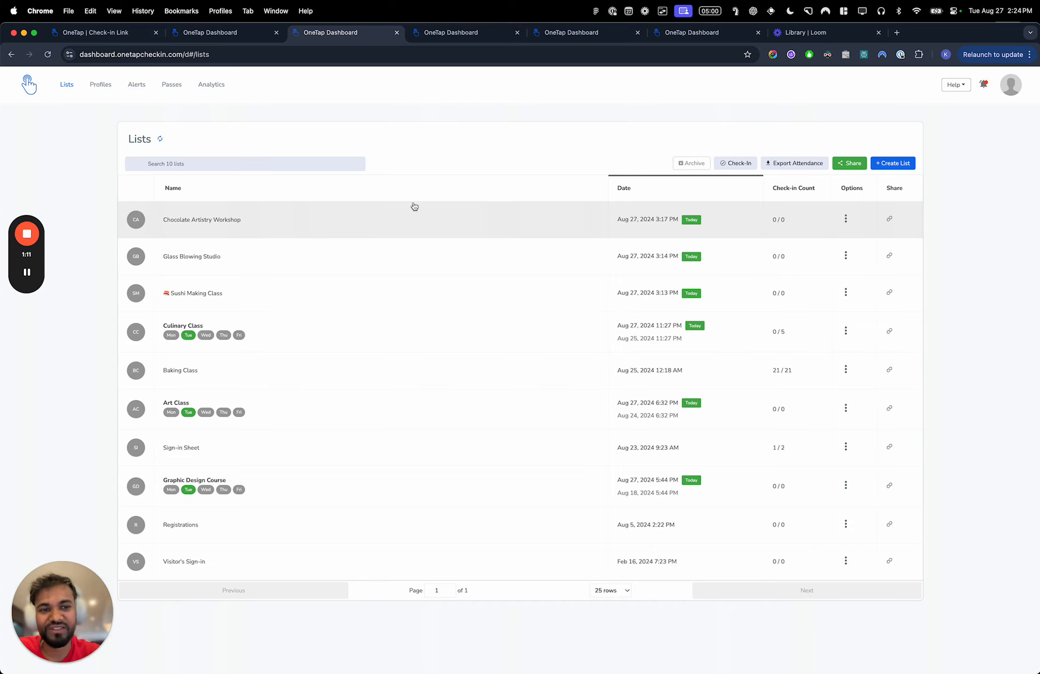
# - Open the Universal Check-in Link page in its own tab from the sharing options, then return to the dashboard
pyautogui.click(856, 164)
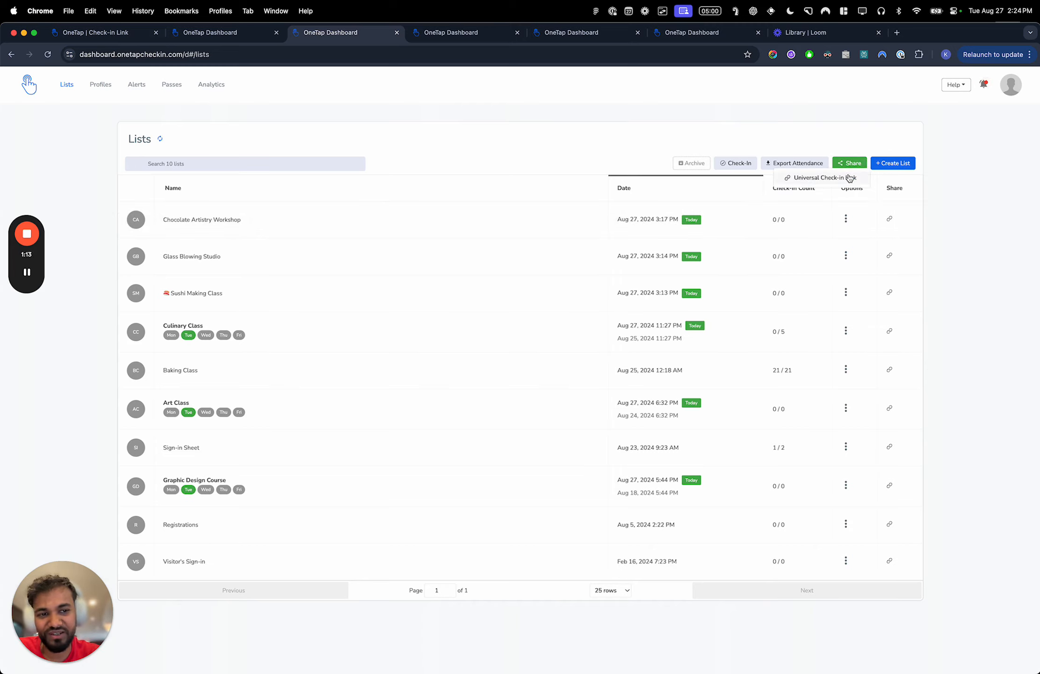
pyautogui.click(850, 179)
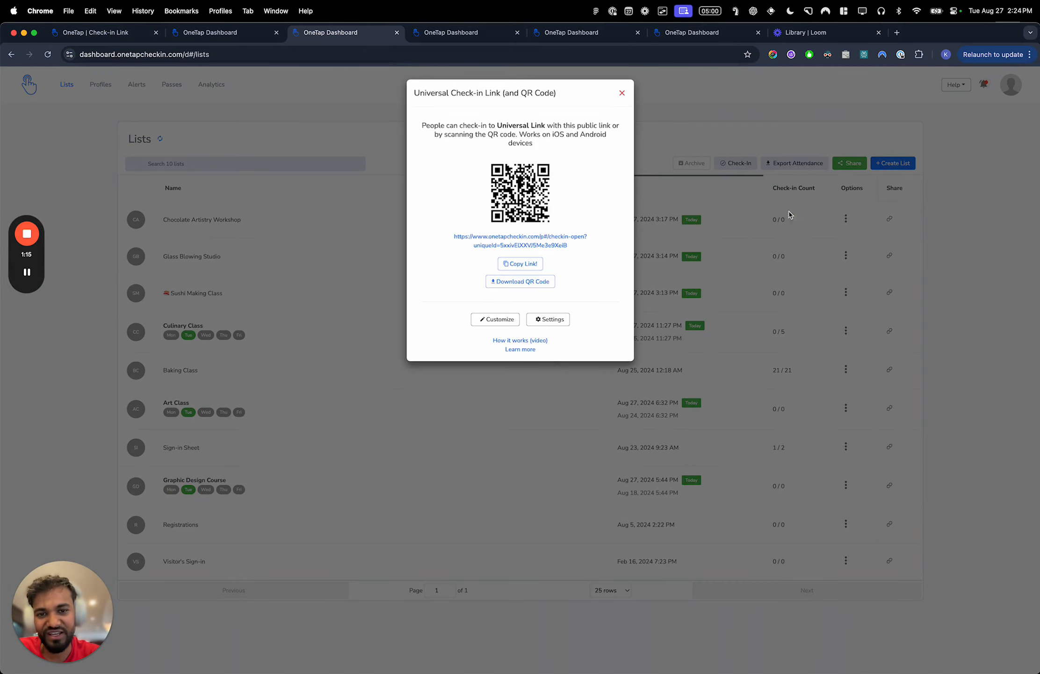
pyautogui.click(567, 242)
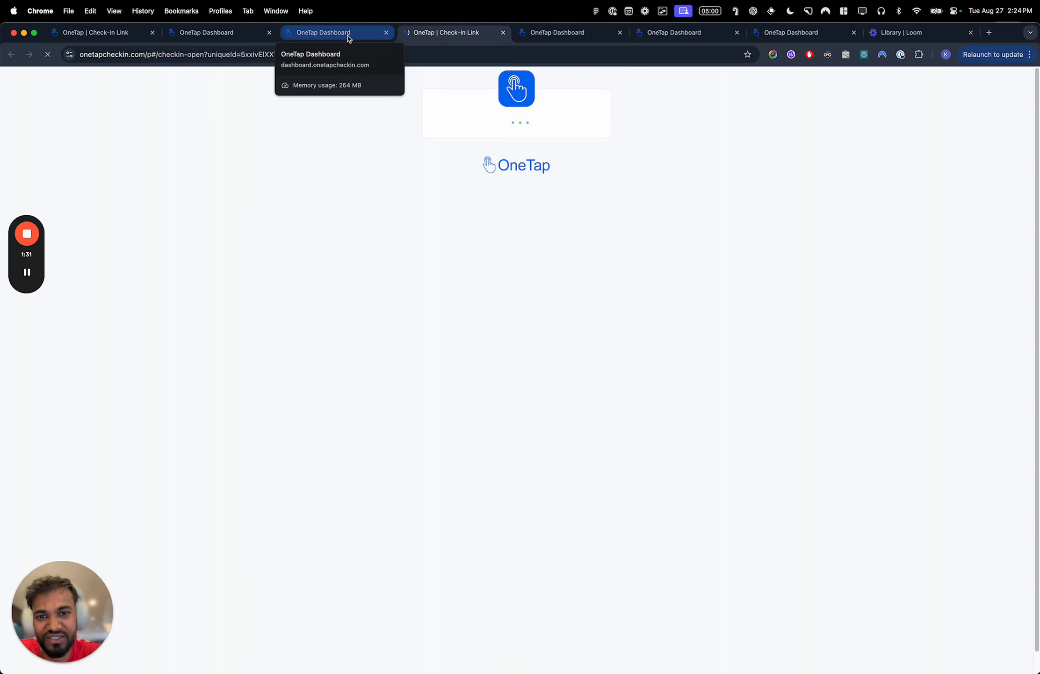
pyautogui.click(348, 37)
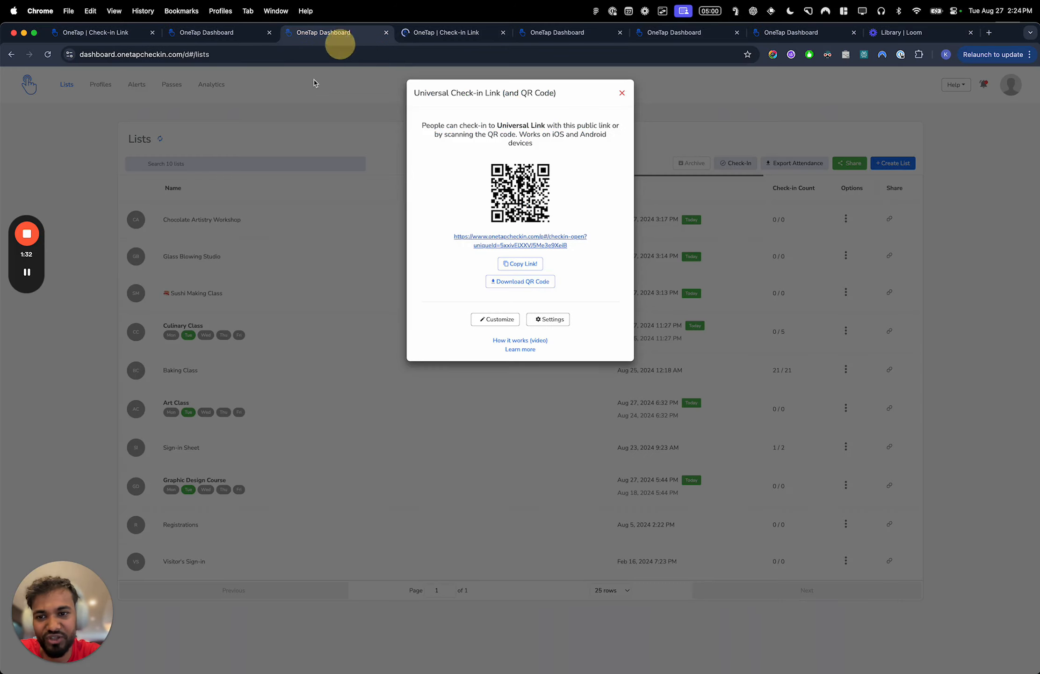
# - Close the universal link dialog and view the dated occurrences of the recurring Culinary Class list
pyautogui.click(621, 93)
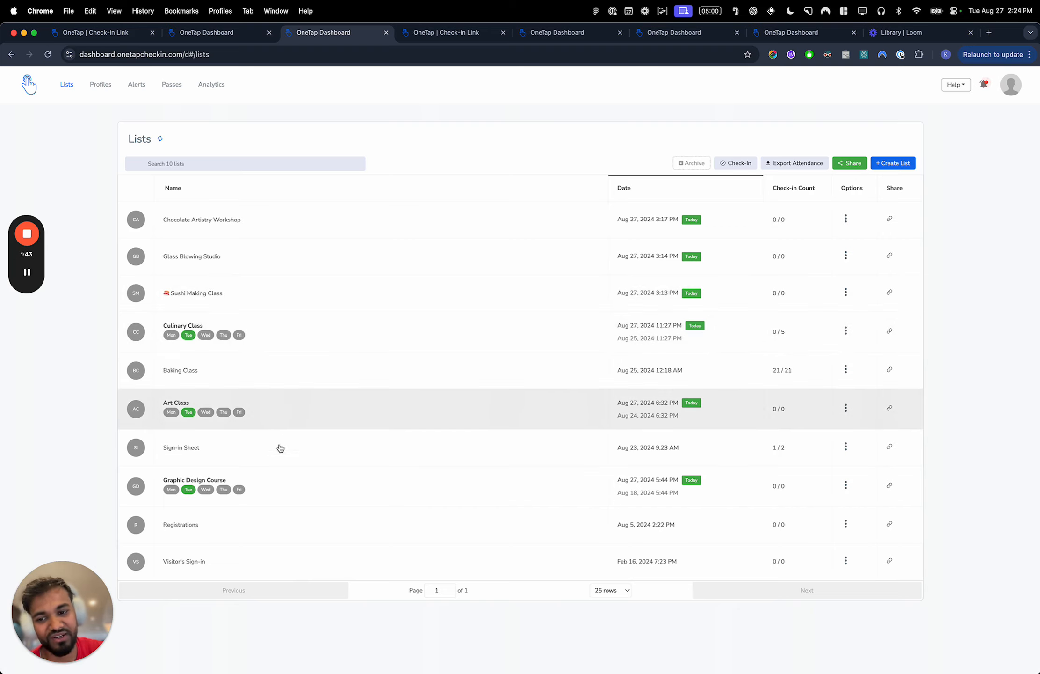
pyautogui.click(301, 345)
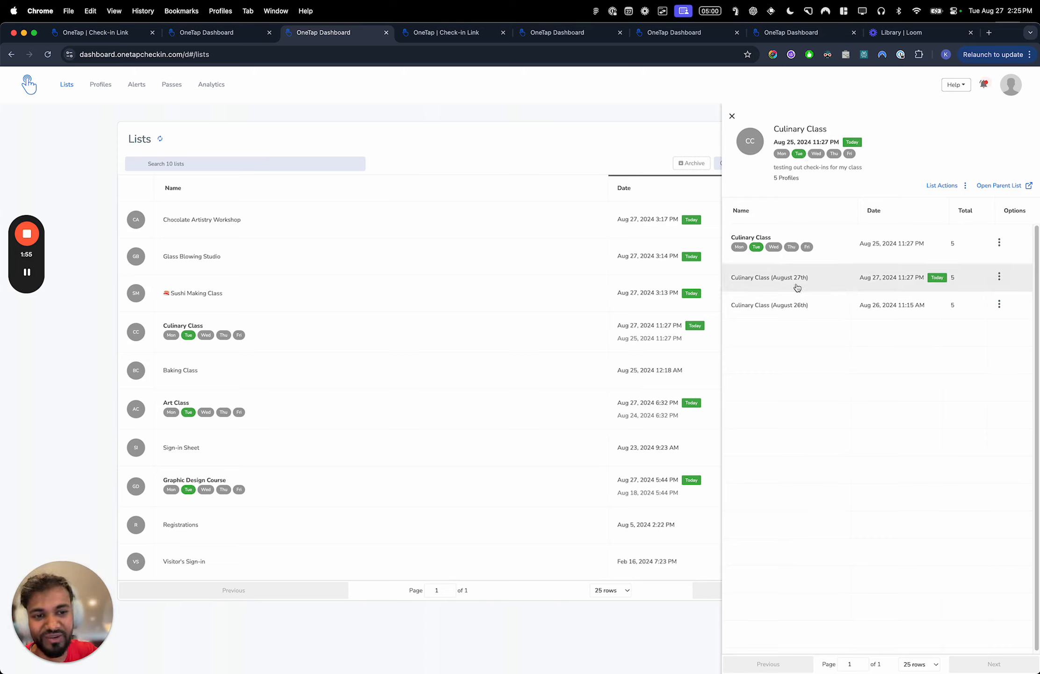
pyautogui.click(733, 116)
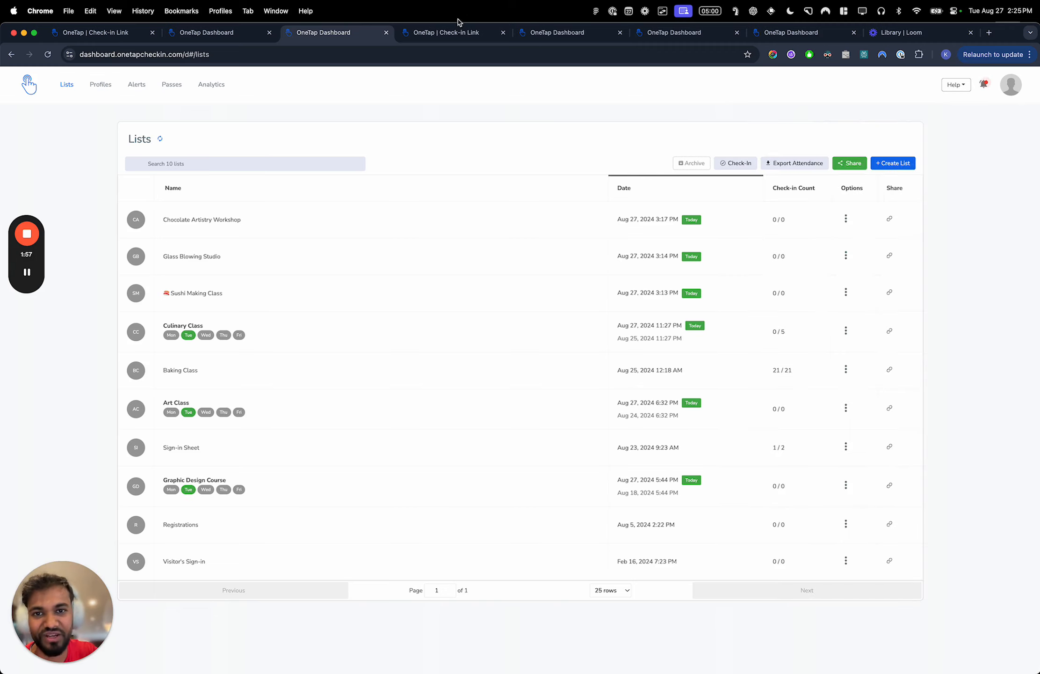
# - On the universal check-in page, review today's lists and choose Sushi Making Class for check-in
pyautogui.click(456, 33)
pyautogui.scroll(3, 514, 136)
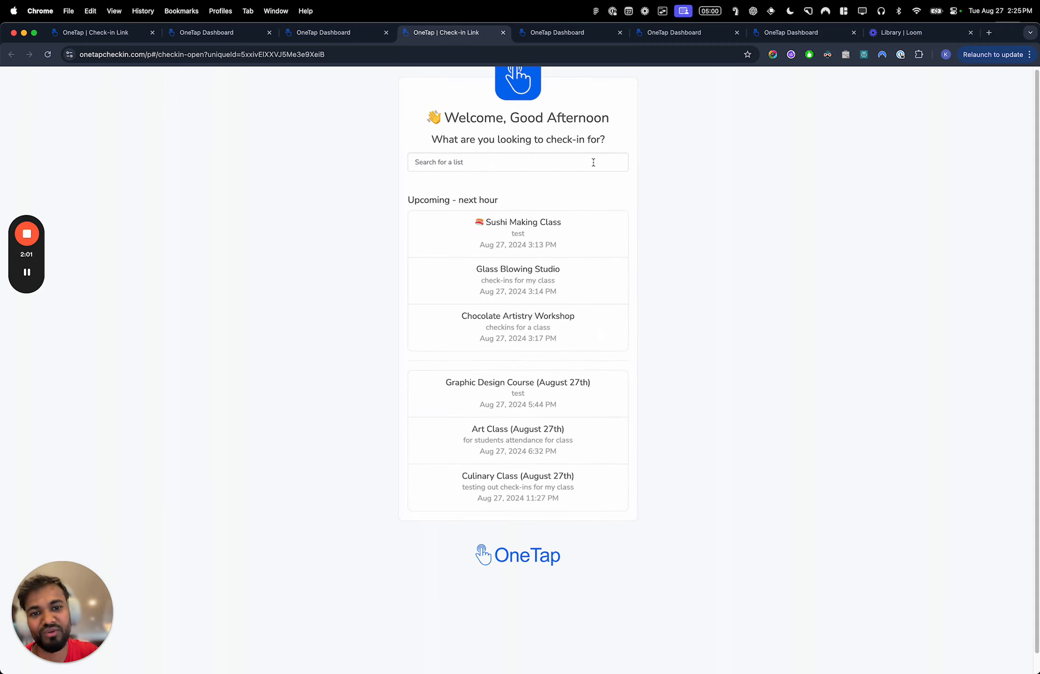
pyautogui.scroll(-1, 593, 162)
pyautogui.scroll(-3, 591, 167)
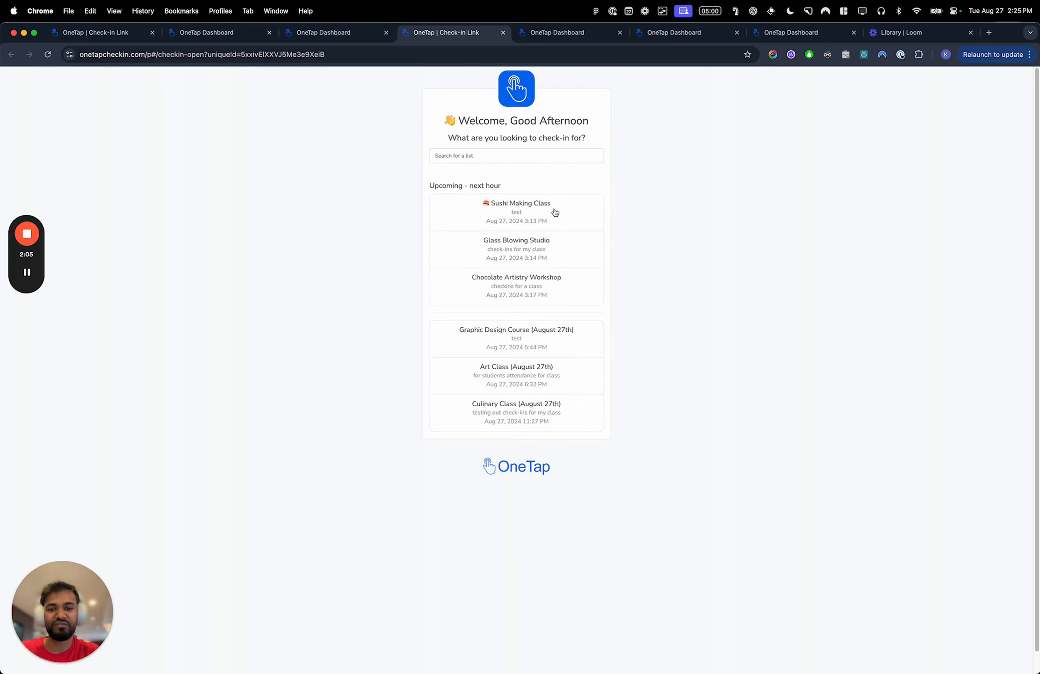
pyautogui.click(530, 208)
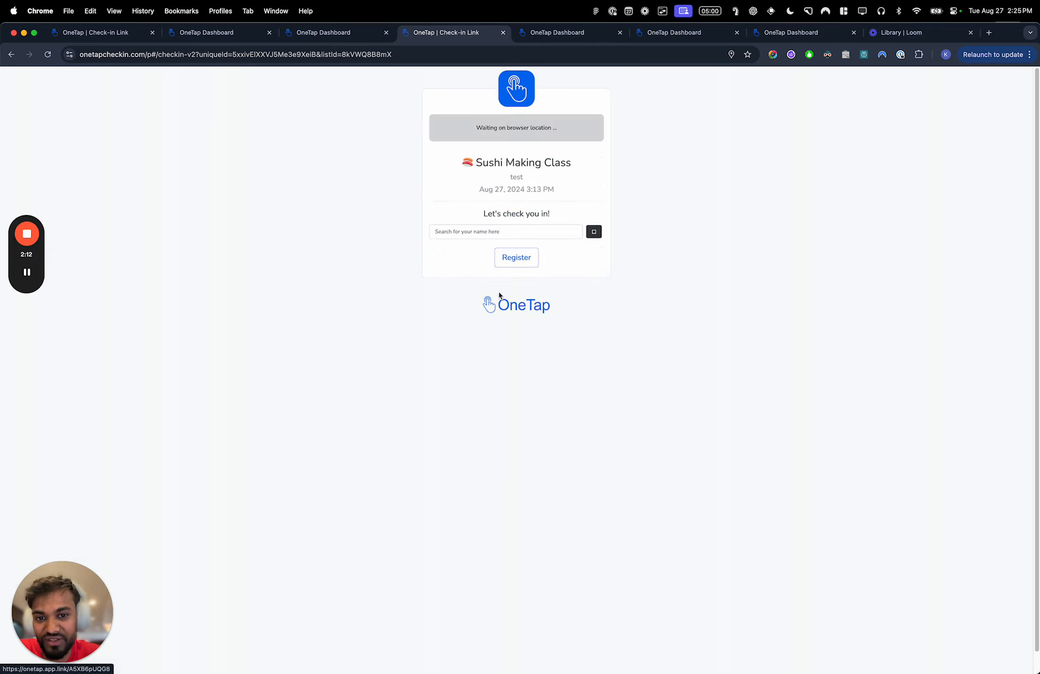
# - Review all existing profiles on the dashboard's Profiles page
pyautogui.click(335, 34)
pyautogui.click(109, 85)
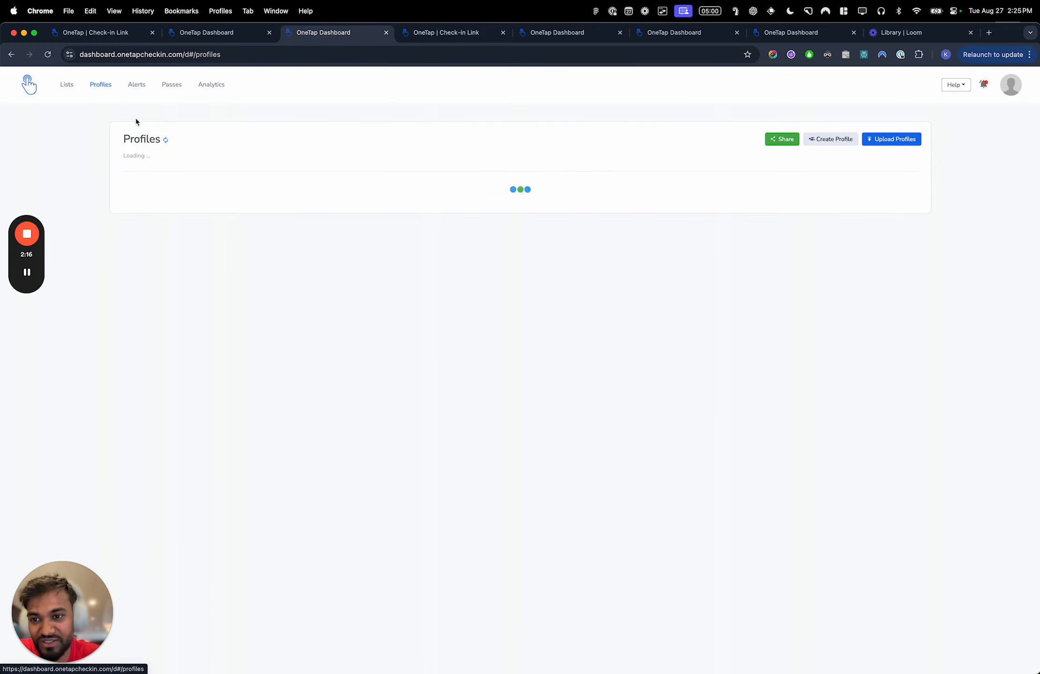
pyautogui.scroll(-1, 216, 468)
pyautogui.scroll(-5, 217, 468)
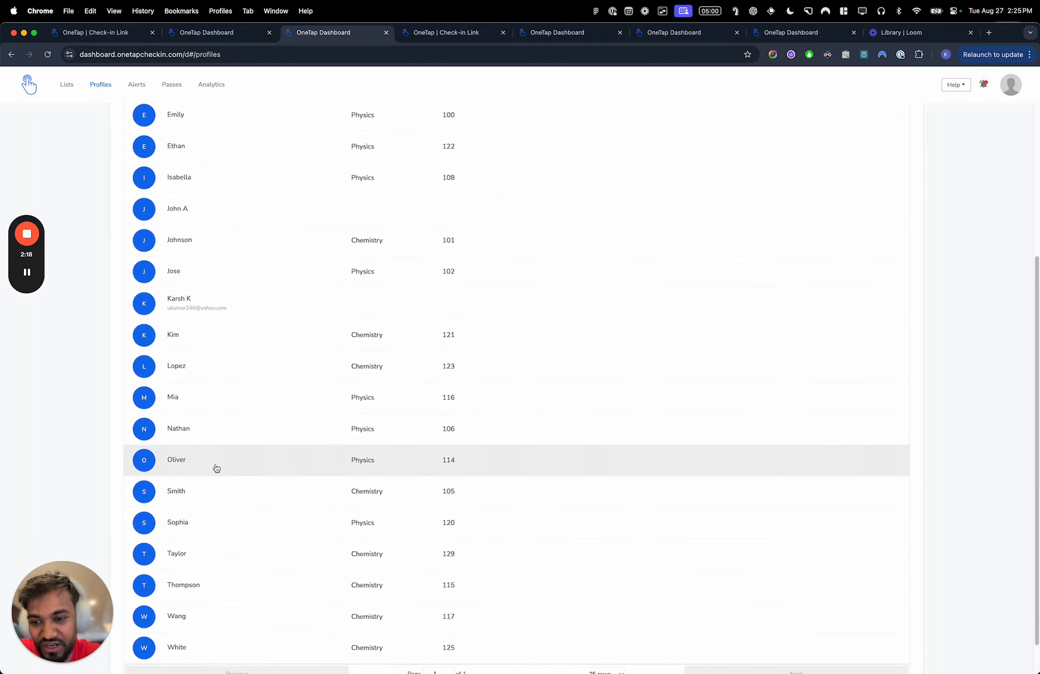
pyautogui.scroll(5, 216, 467)
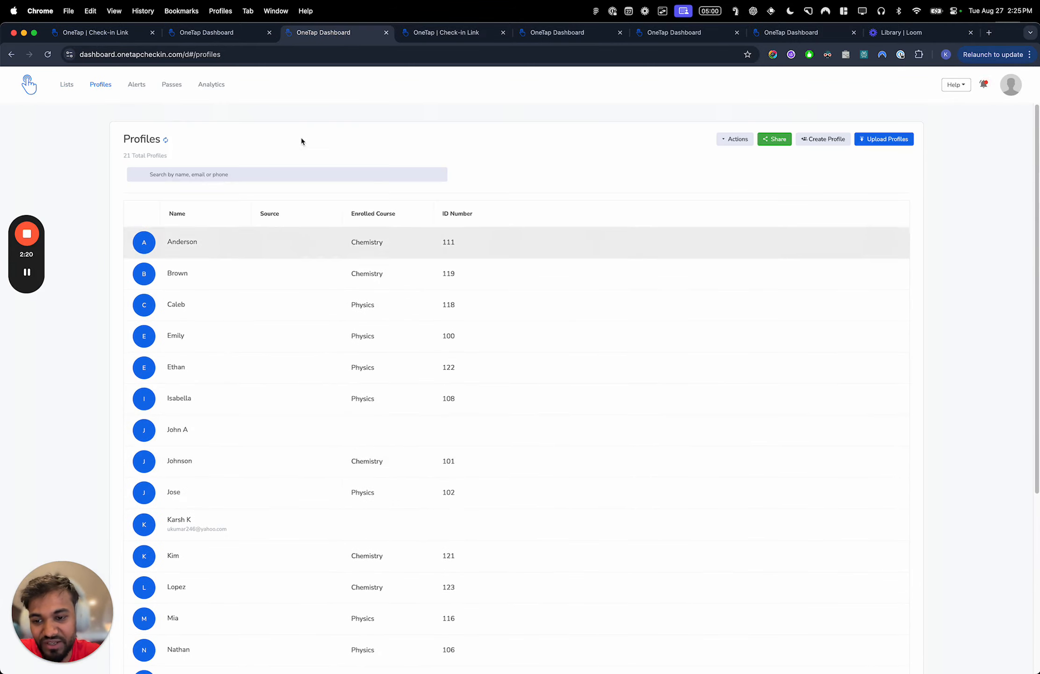
# - Search for an existing visitor's name on the Sushi Making Class check-in page and check that visitor in
pyautogui.click(220, 33)
pyautogui.click(484, 37)
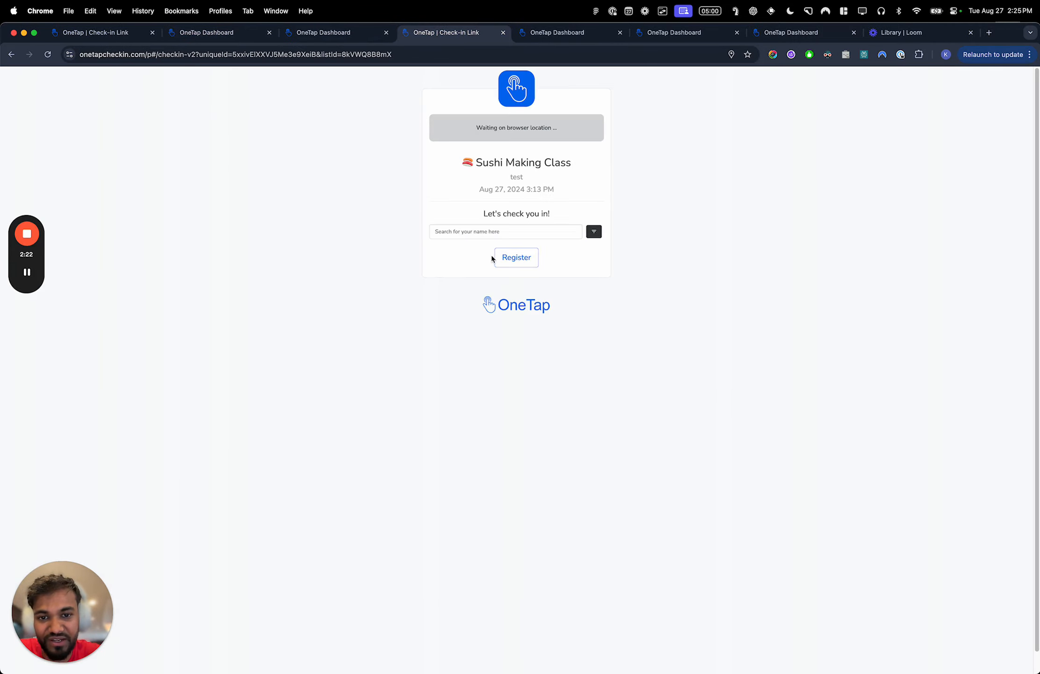
pyautogui.click(476, 230)
pyautogui.write('John')
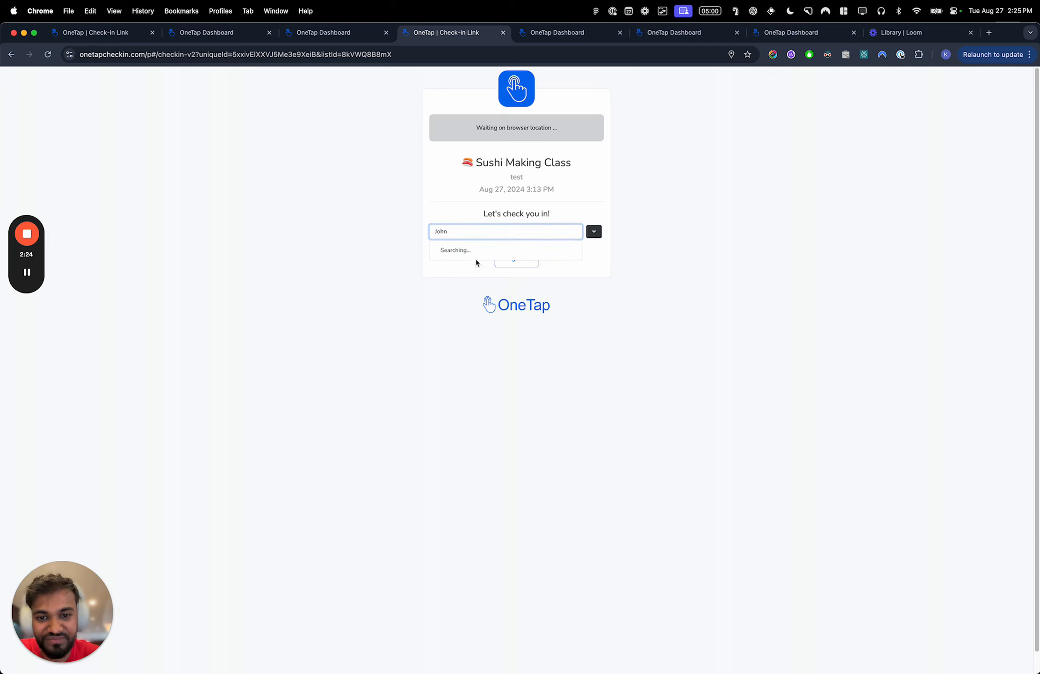
pyautogui.click(475, 258)
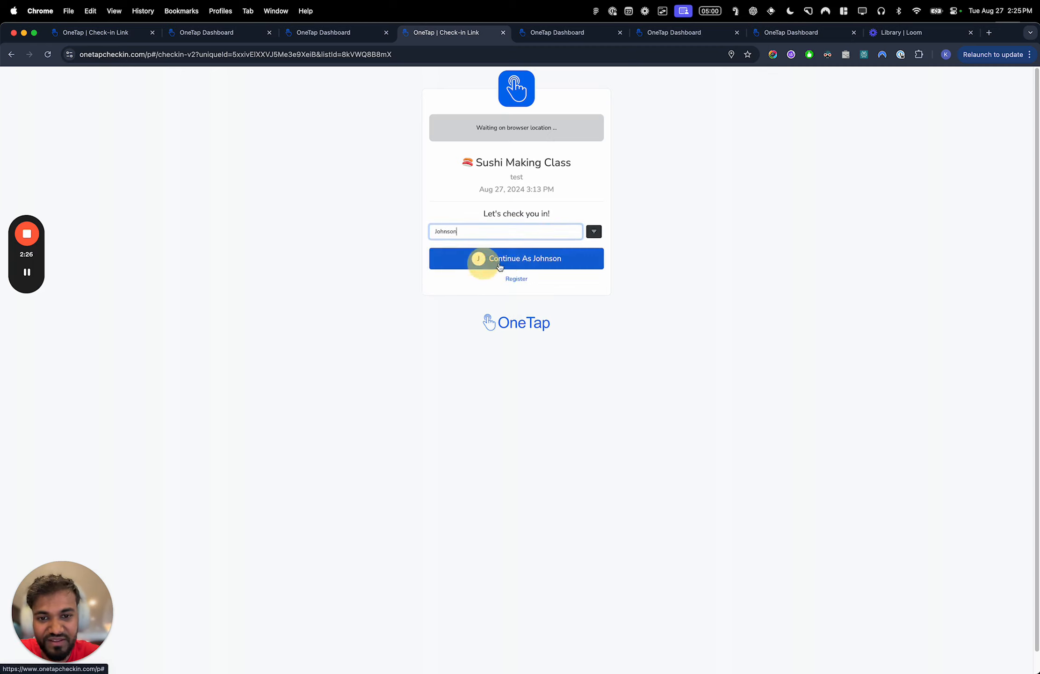
pyautogui.click(520, 262)
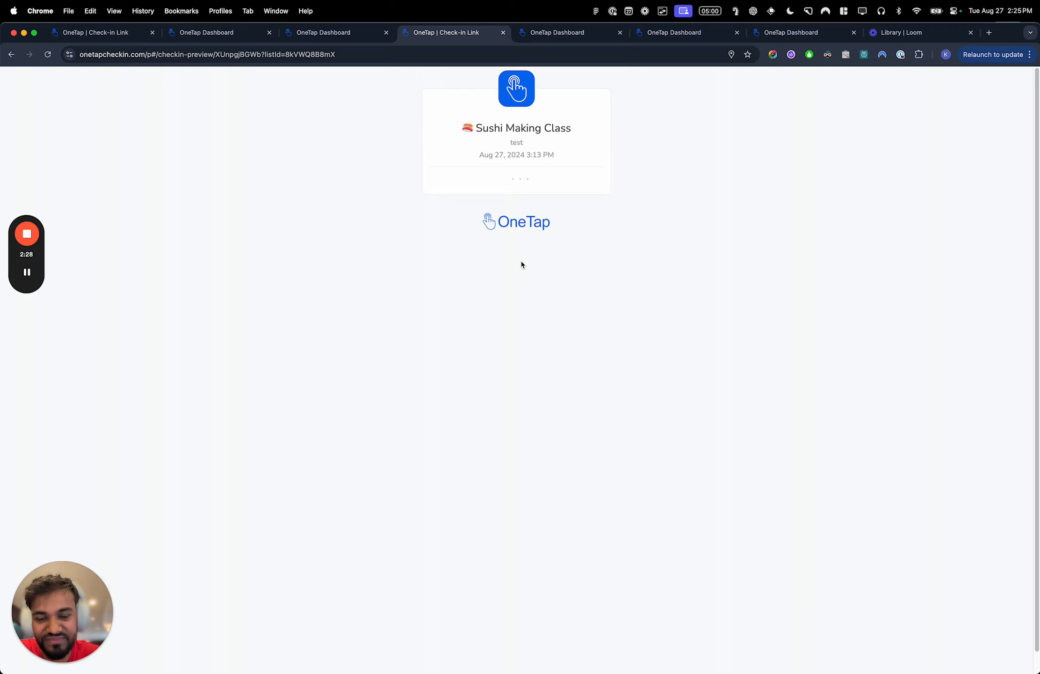
pyautogui.click(516, 277)
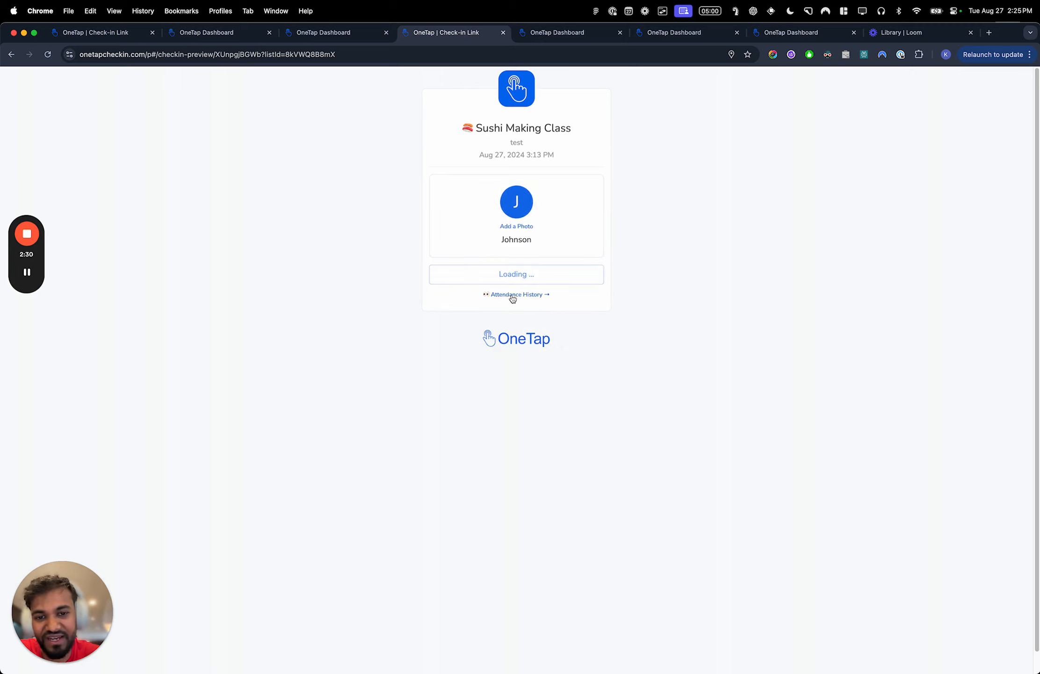
# - Open the Sushi Making Class list in the dashboard to examine its attendance
pyautogui.click(252, 34)
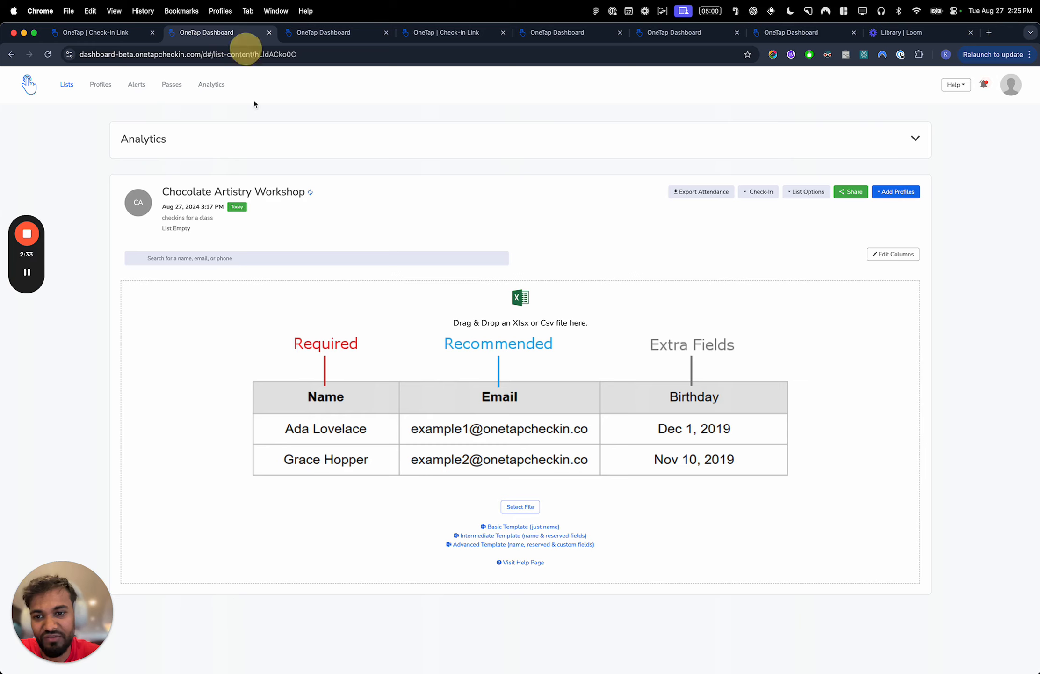
pyautogui.click(322, 31)
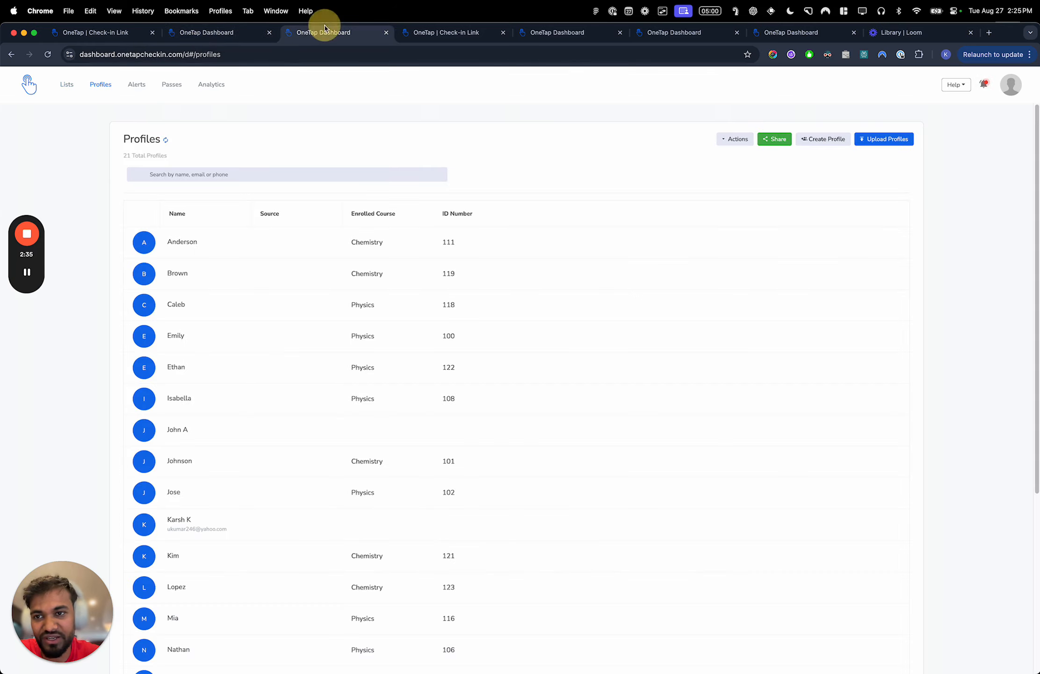
pyautogui.click(71, 86)
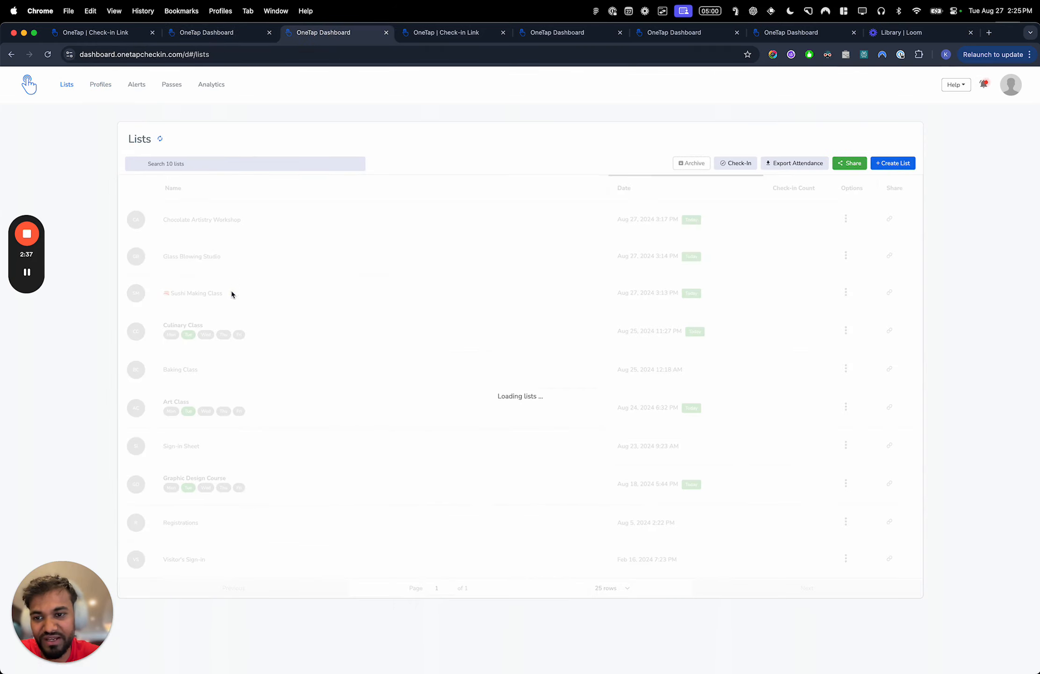
pyautogui.click(232, 292)
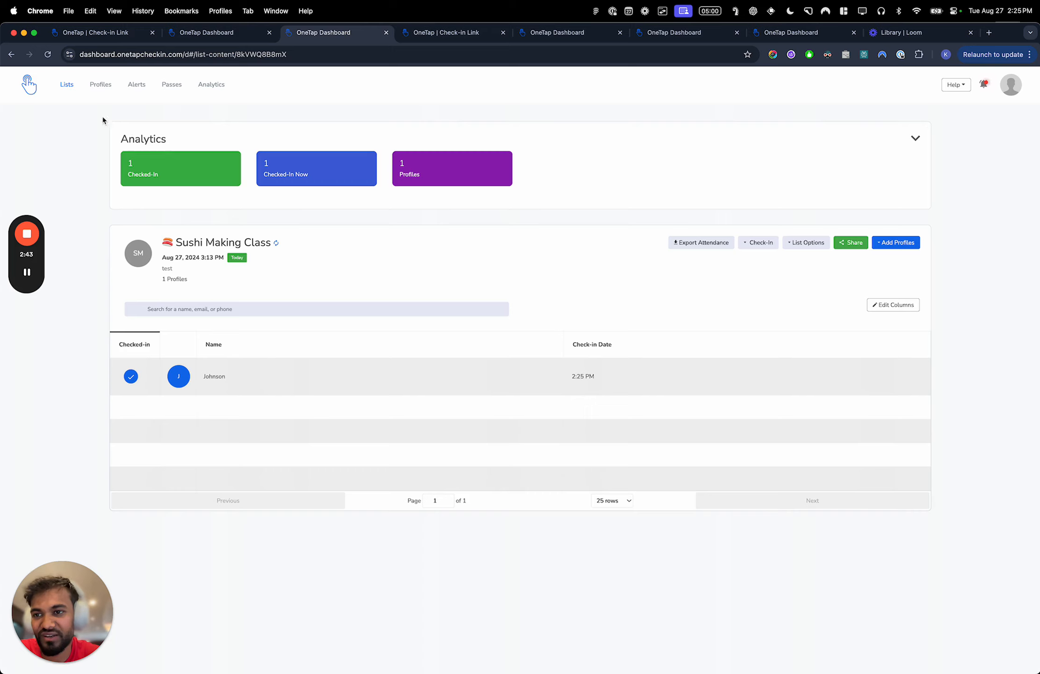
# - Return the dashboard to all lists and the universal check-in page to its list selection
pyautogui.click(67, 84)
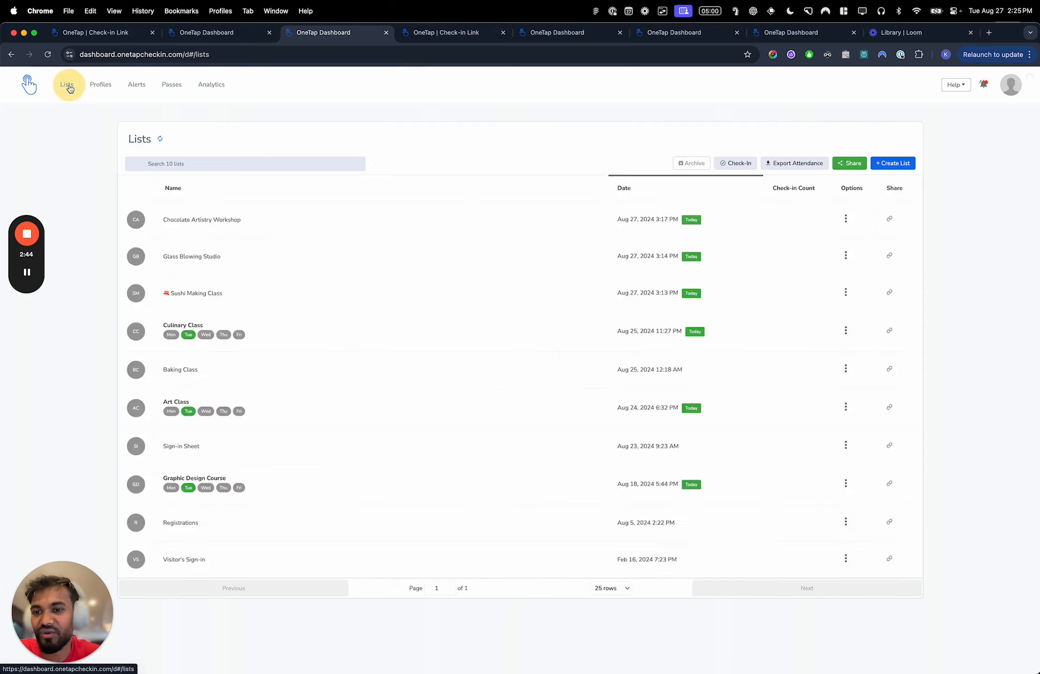
pyautogui.click(453, 33)
pyautogui.click(512, 451)
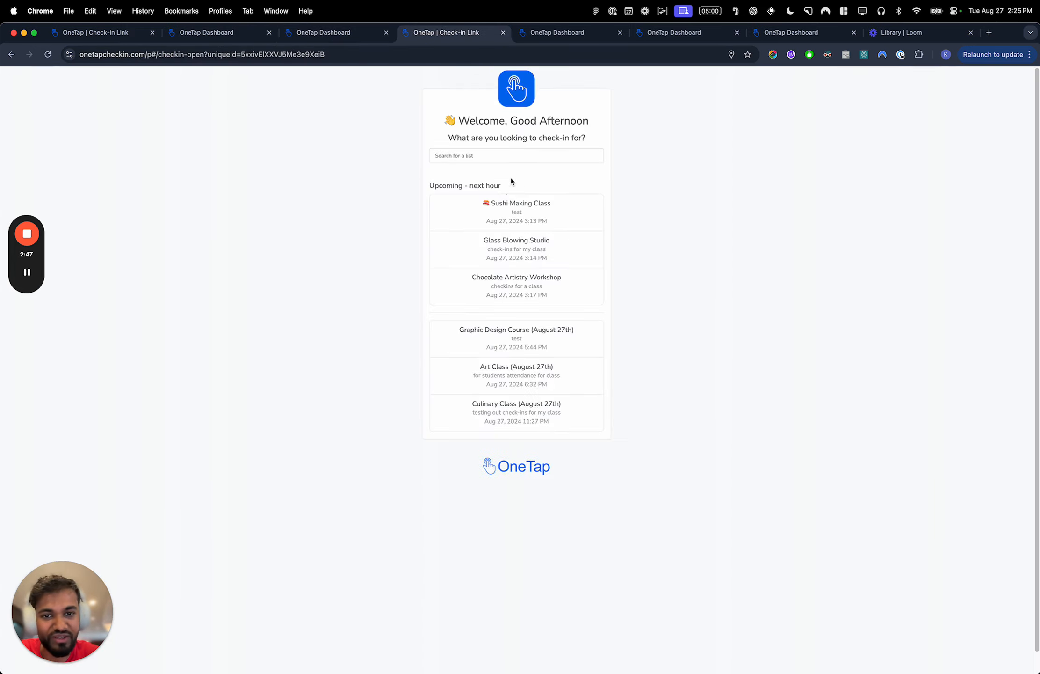
# - Open the link and QR settings of the Sushi Making Class public check-in link from the dashboard
pyautogui.click(343, 32)
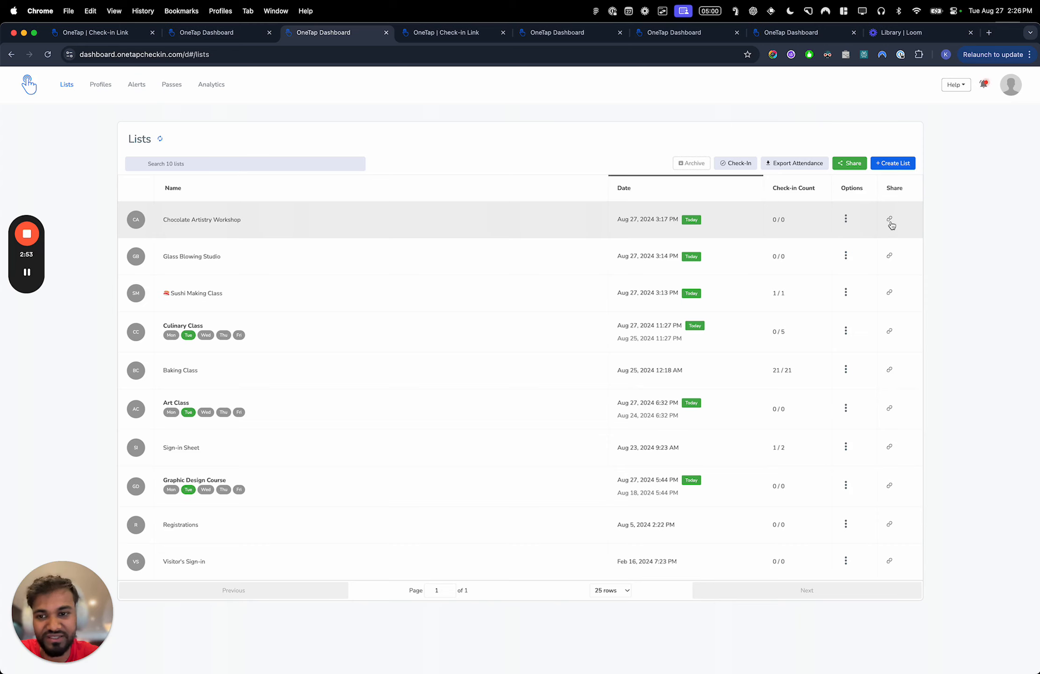
pyautogui.click(891, 290)
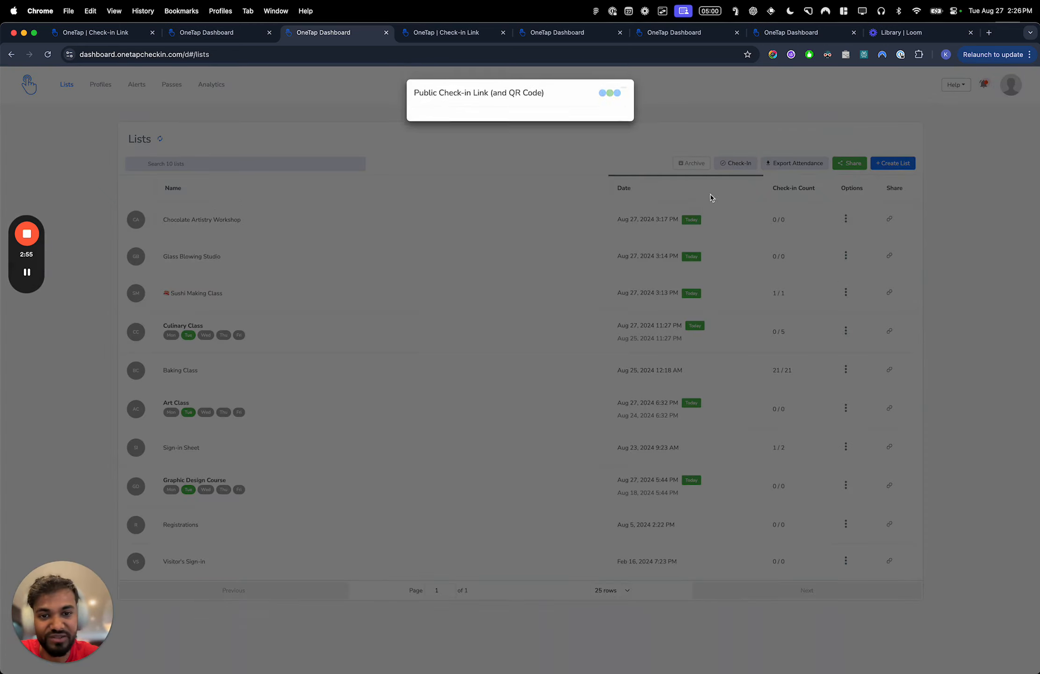
pyautogui.click(548, 324)
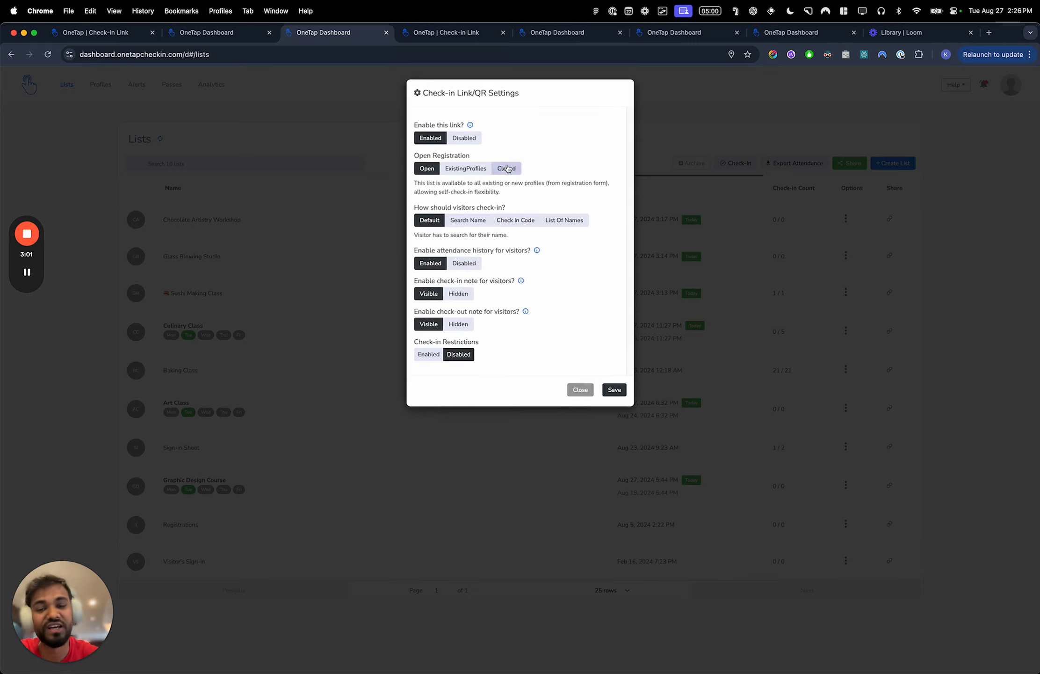
# - Close the link settings, register a new visitor by name on the Sushi Making Class check-in page and check that visitor in
pyautogui.click(579, 390)
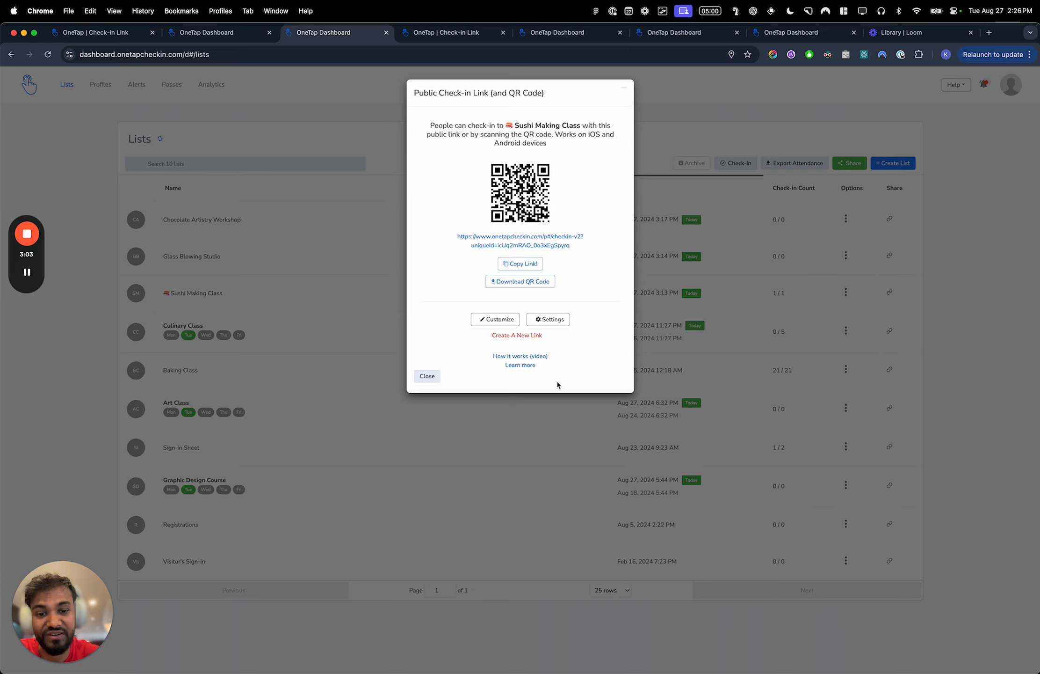
pyautogui.click(465, 32)
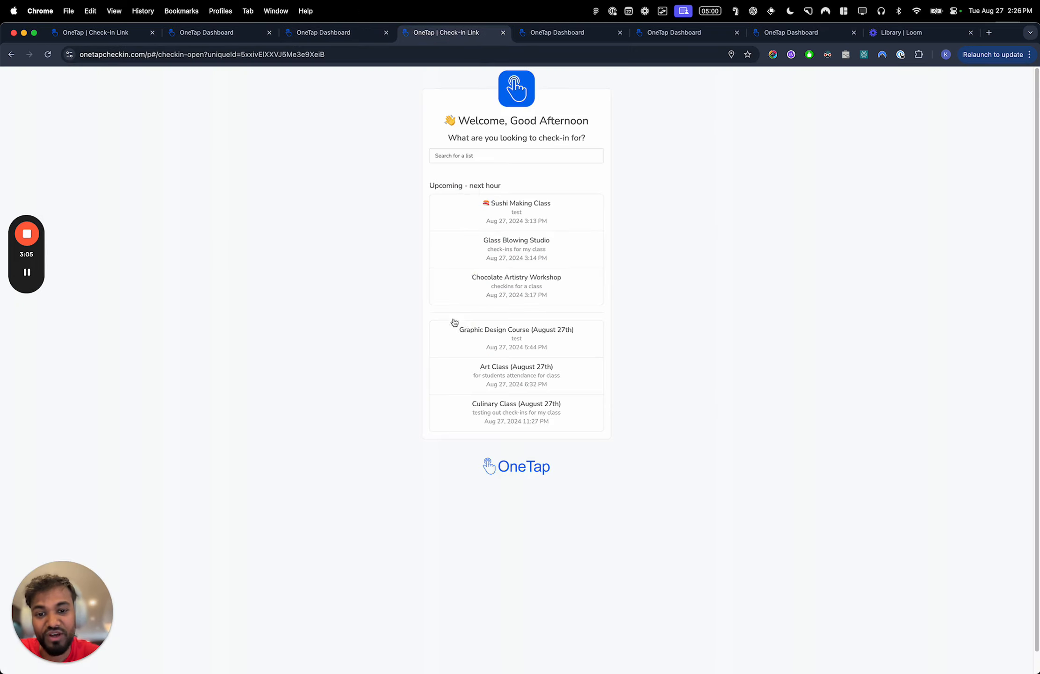
pyautogui.click(509, 208)
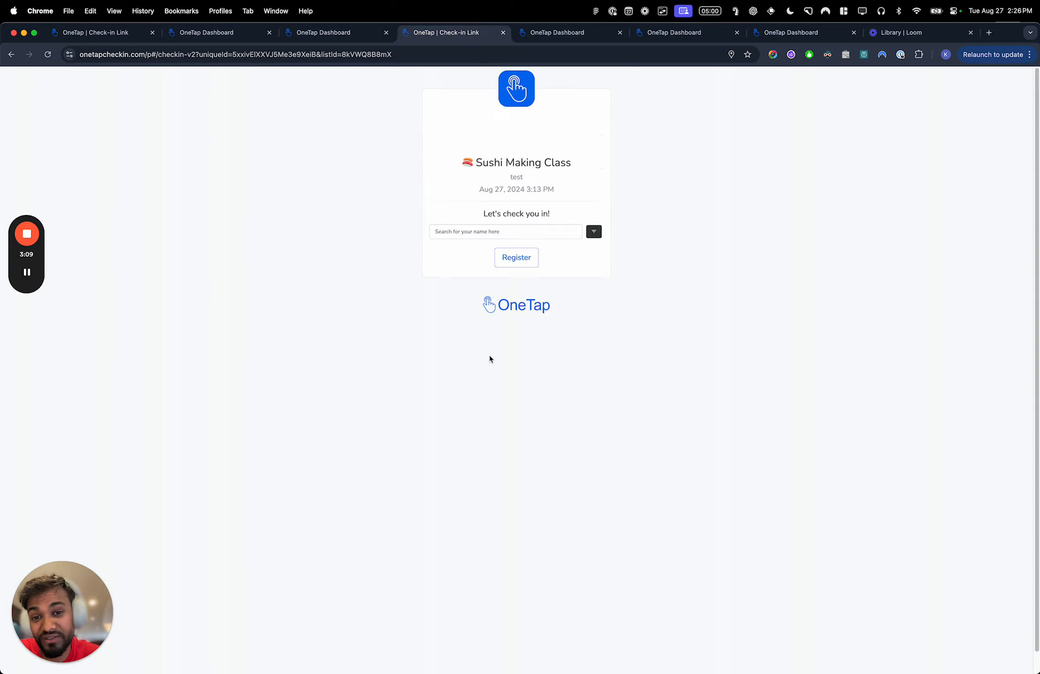
pyautogui.click(486, 308)
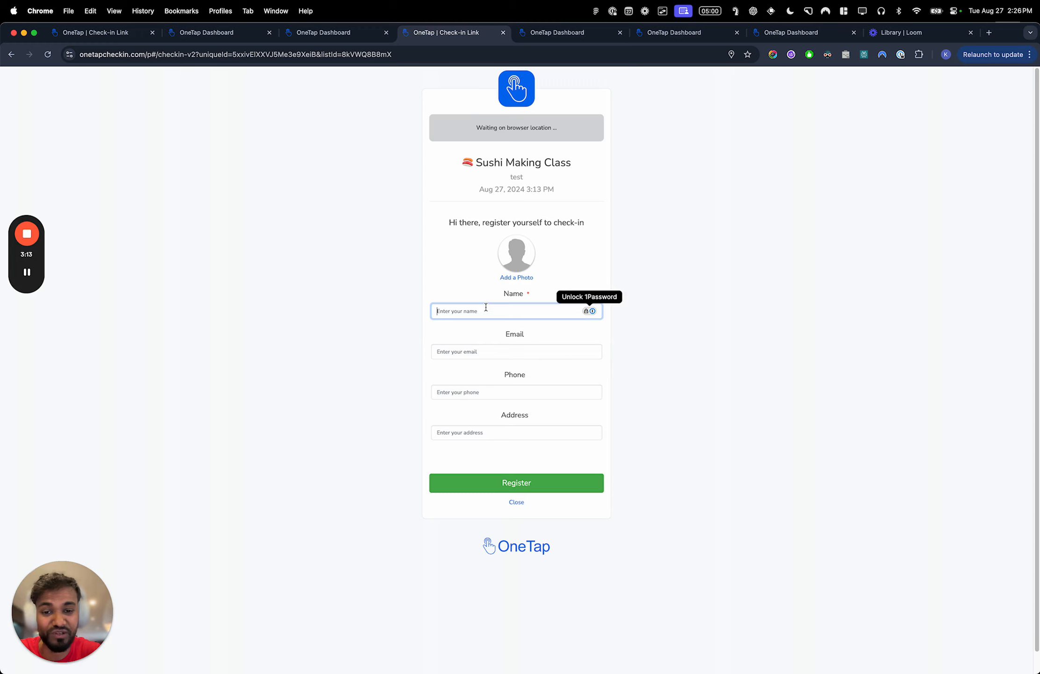
pyautogui.write('Karsh K')
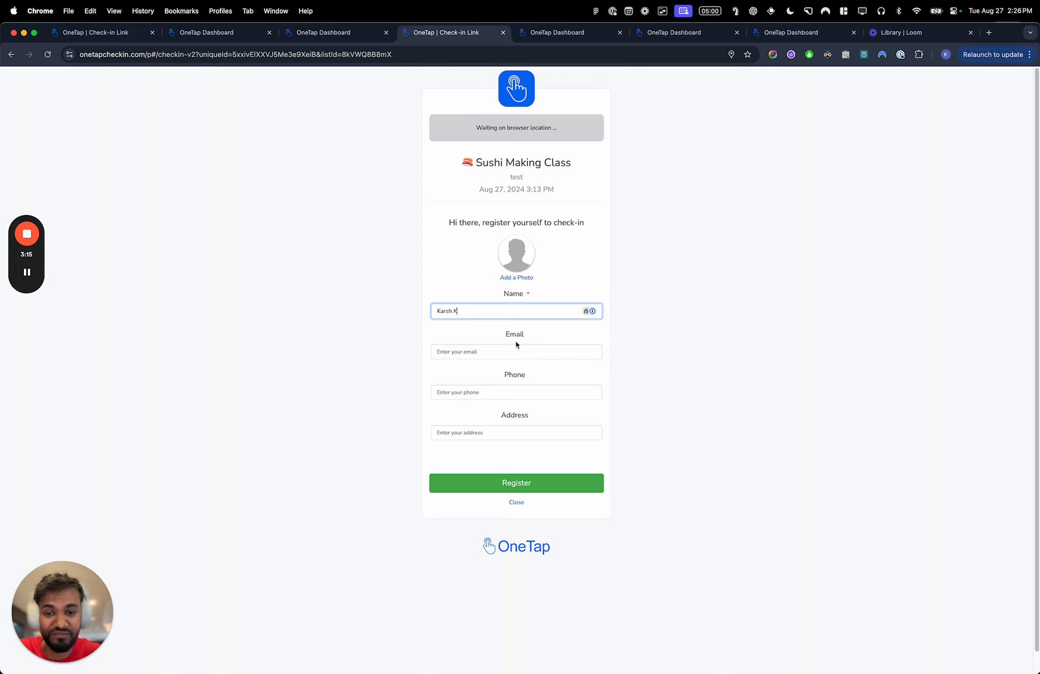
pyautogui.click(477, 485)
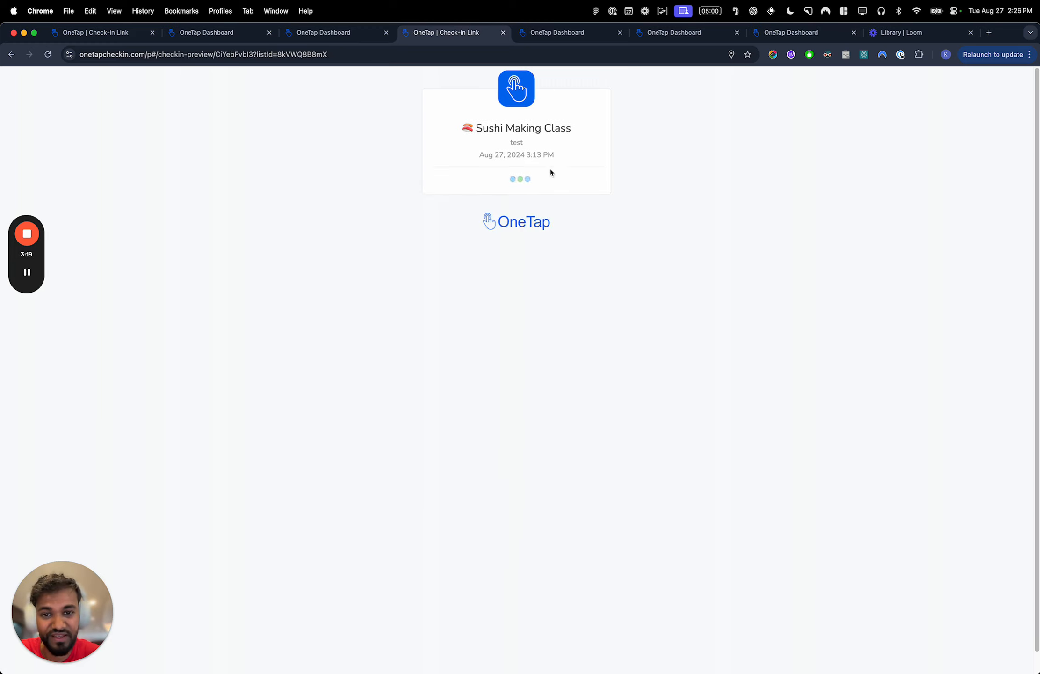
pyautogui.click(517, 274)
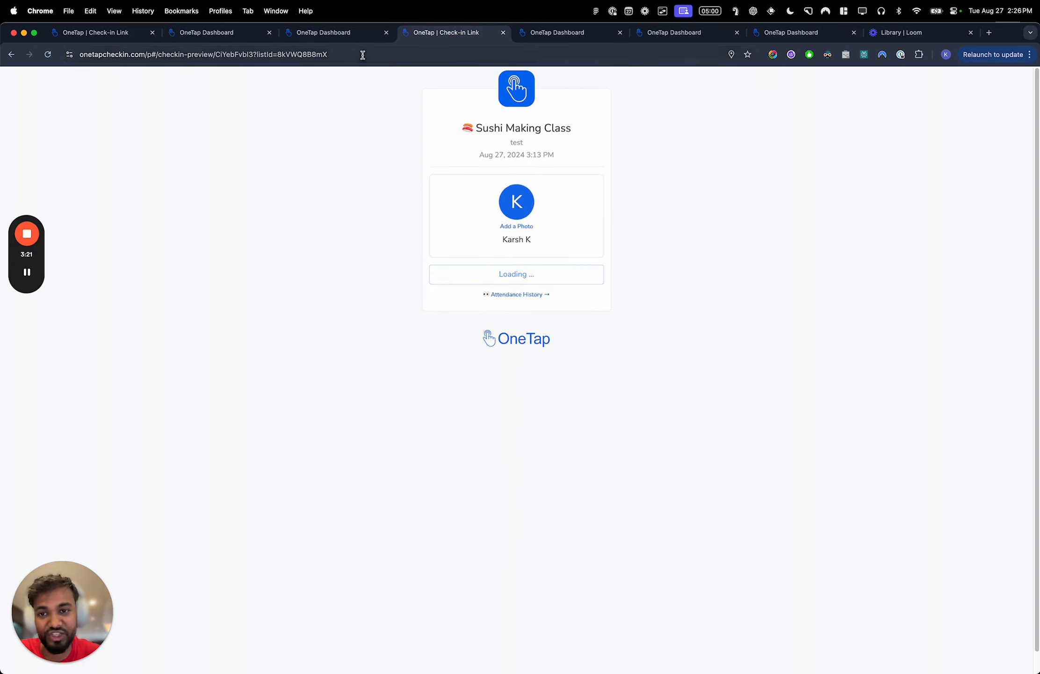
# - Open the Sushi Making Class list in the dashboard to examine its updated attendance
pyautogui.click(331, 34)
pyautogui.click(270, 249)
pyautogui.click(233, 290)
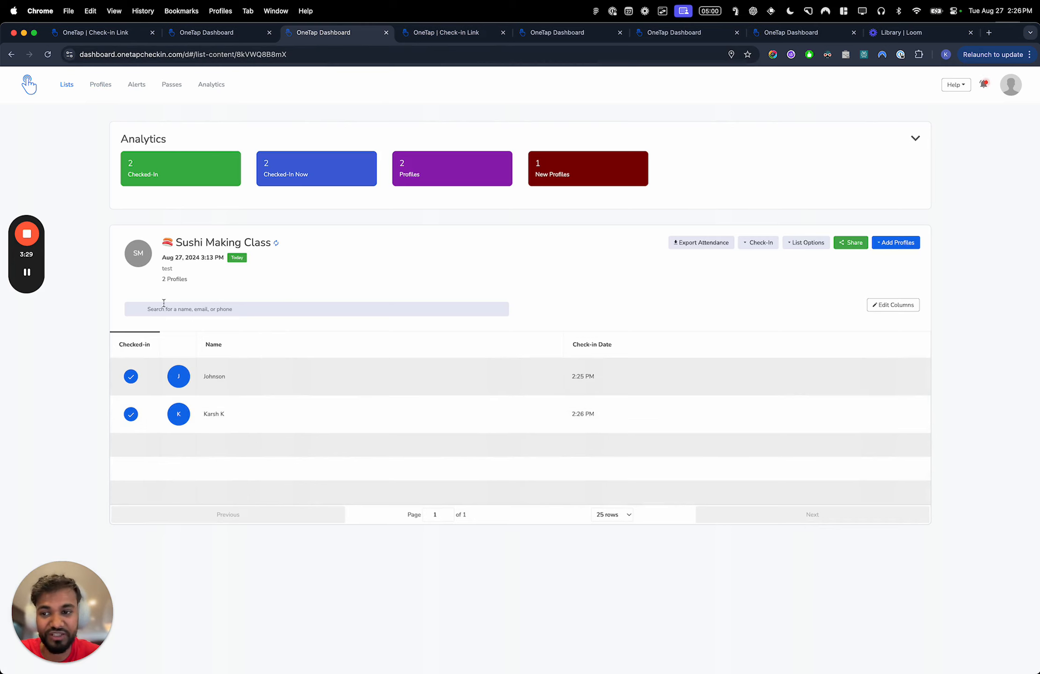
# - Examine the newly registered visitor's profile down to its attendance and activities, and close the profile
pyautogui.click(27, 272)
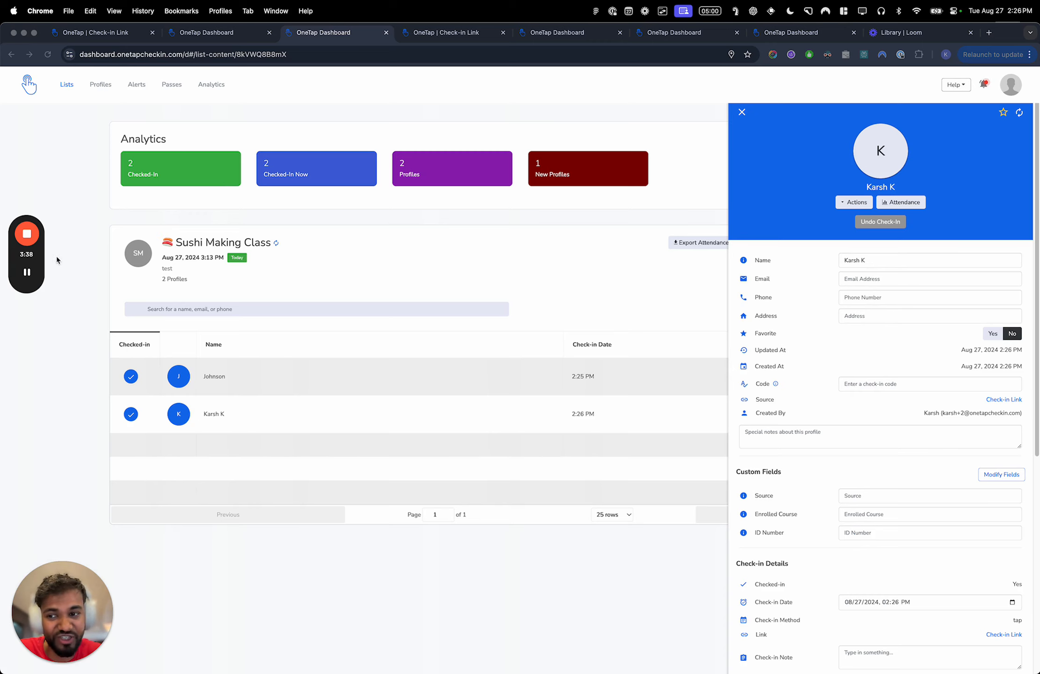
pyautogui.scroll(-9, 812, 311)
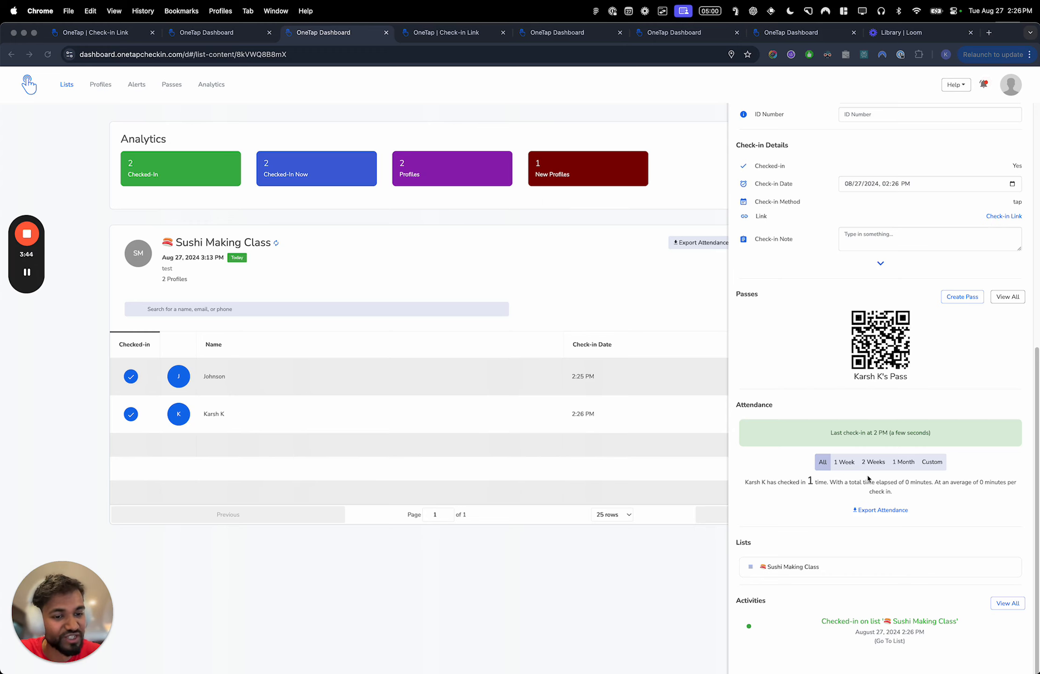
pyautogui.scroll(9, 862, 402)
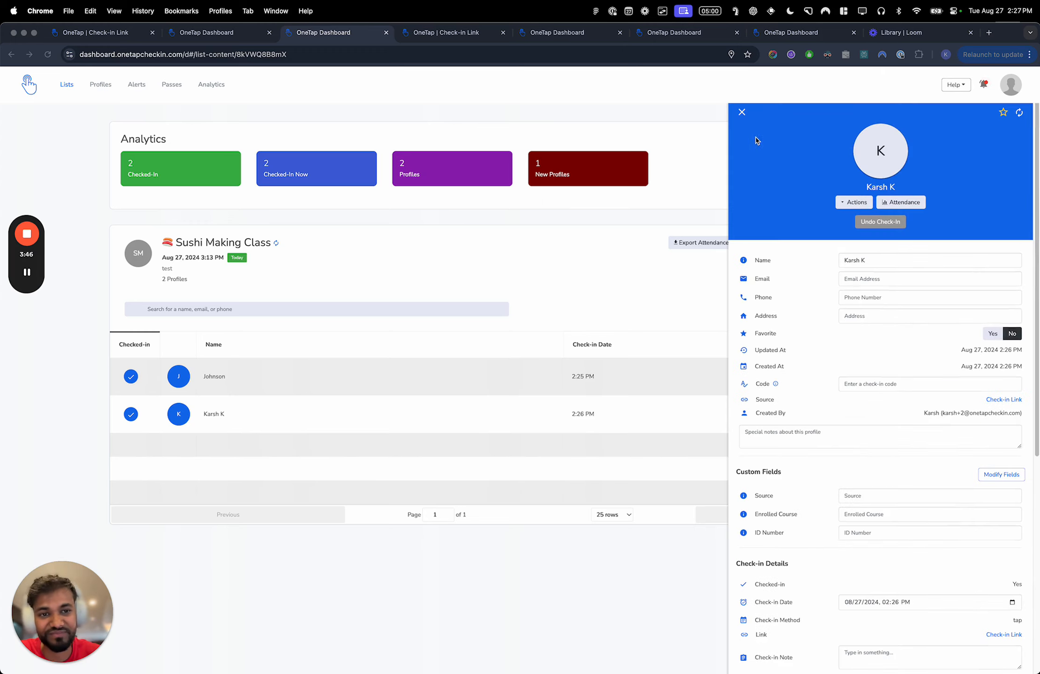
pyautogui.click(743, 113)
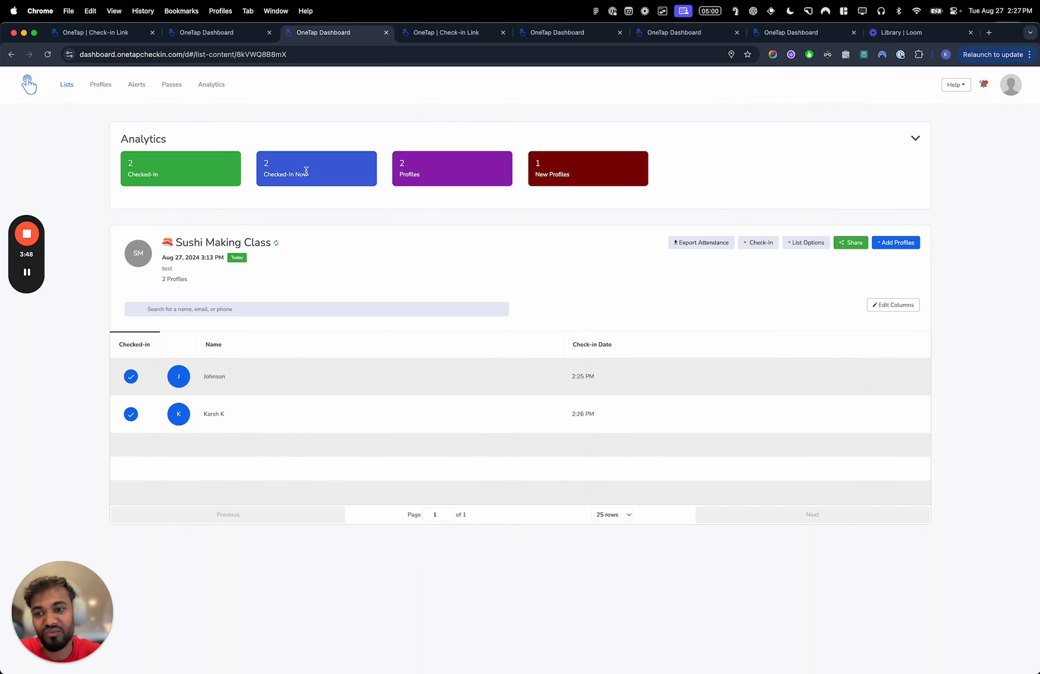
# - Return the dashboard to all lists and briefly view the Sushi Making Class public check-in link window
pyautogui.click(248, 33)
pyautogui.click(305, 32)
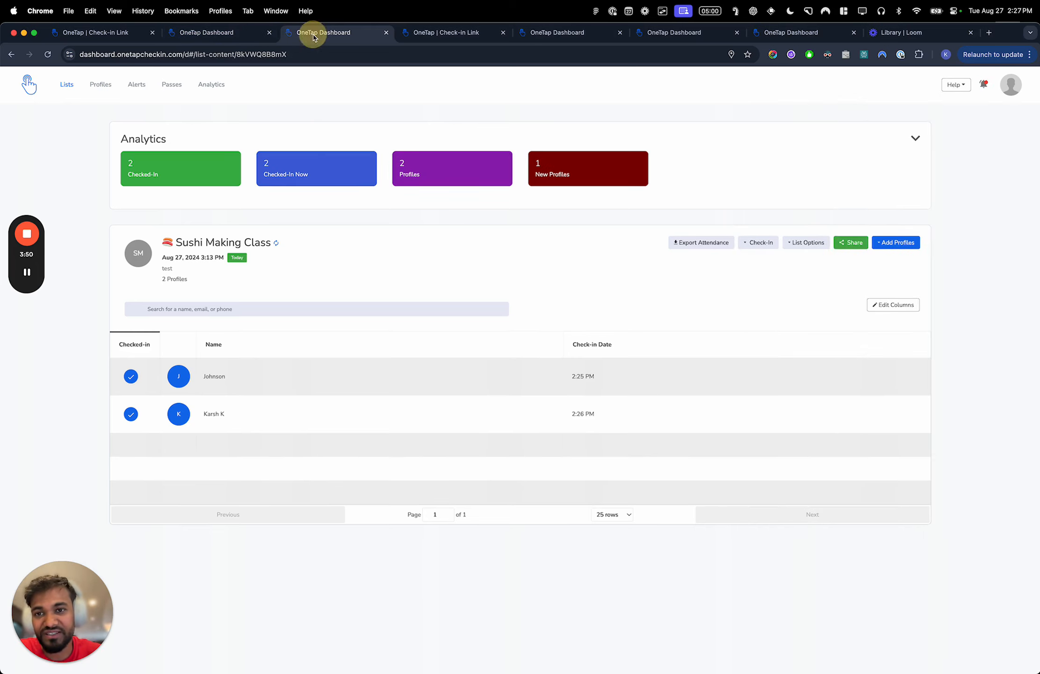
pyautogui.click(67, 84)
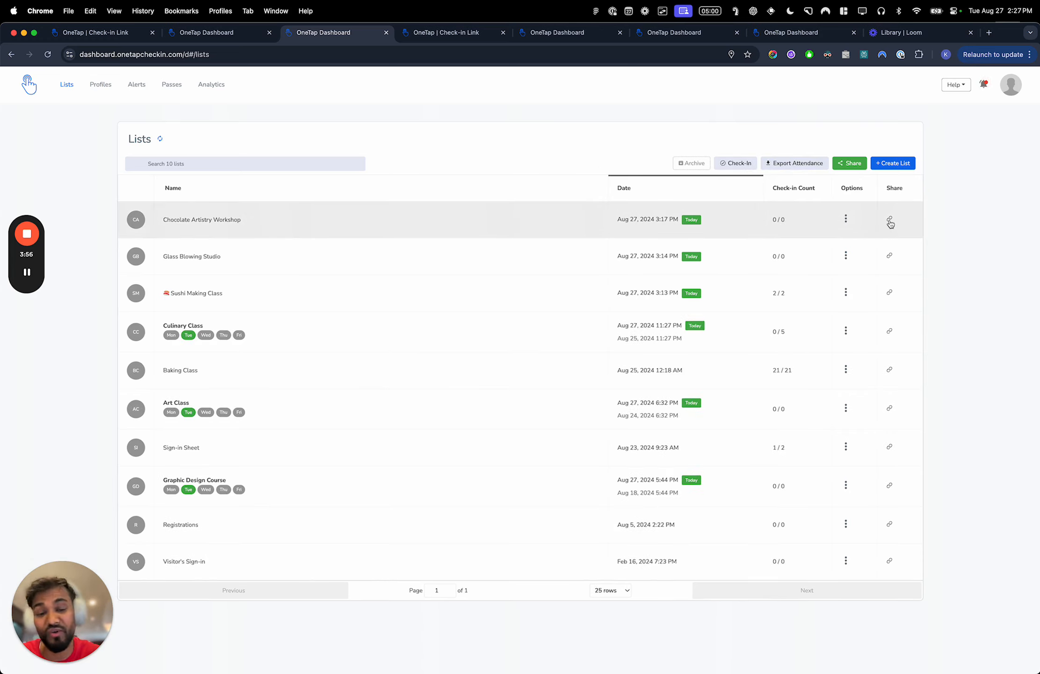
pyautogui.click(891, 292)
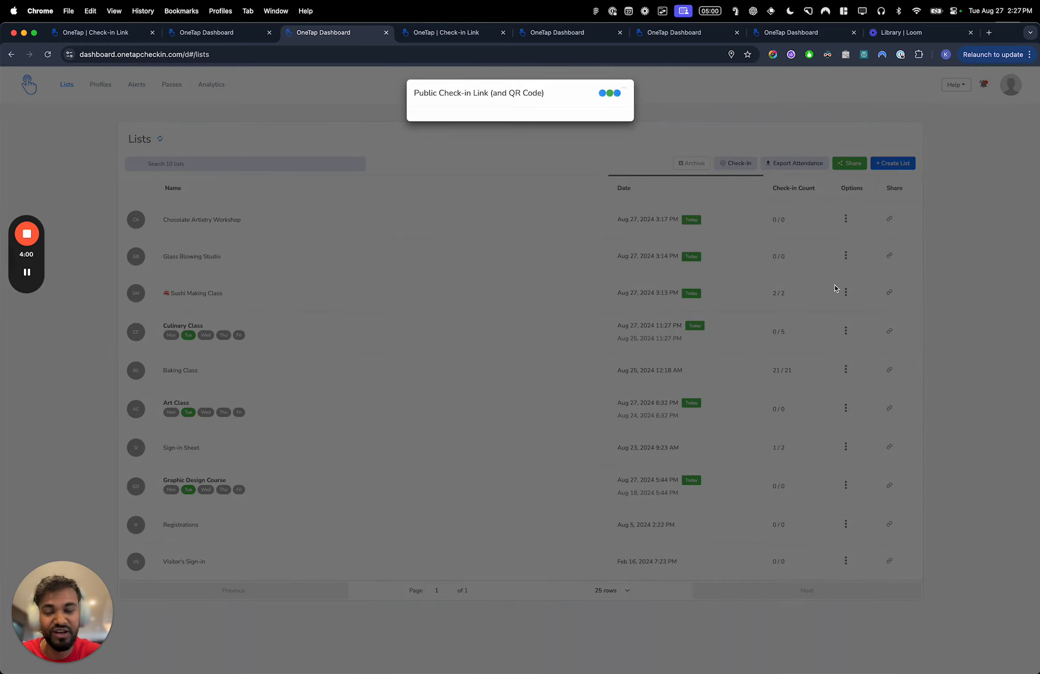
pyautogui.click(192, 336)
# - Open the public check-in page of the Sushi Making Class from its list's share link and close the earlier check-in page
pyautogui.click(230, 295)
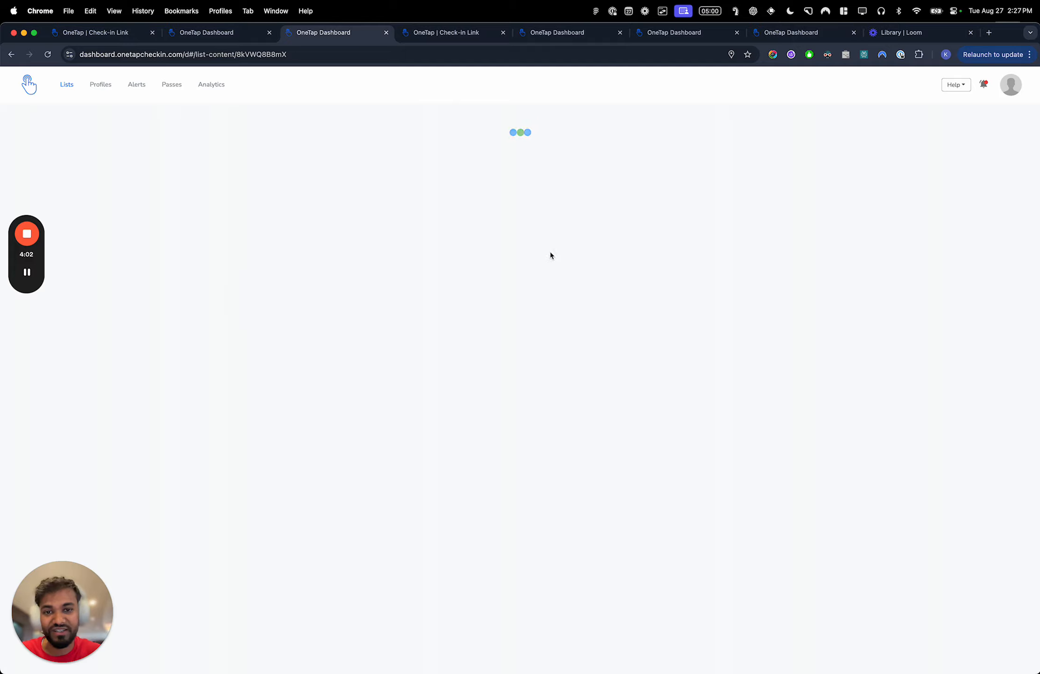
pyautogui.click(860, 259)
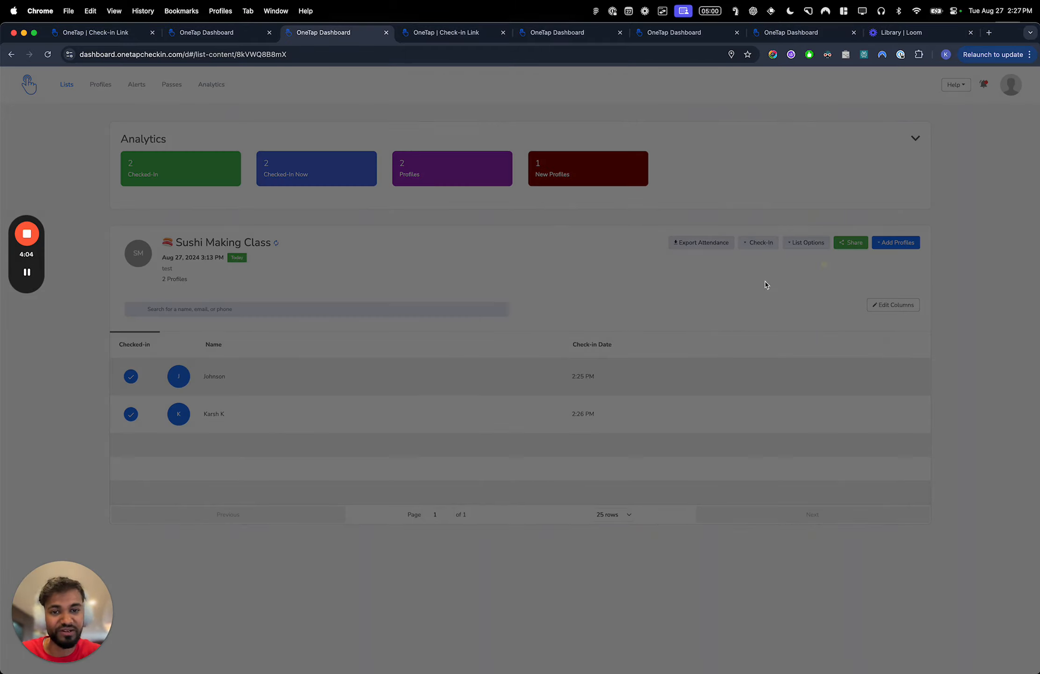
pyautogui.click(514, 238)
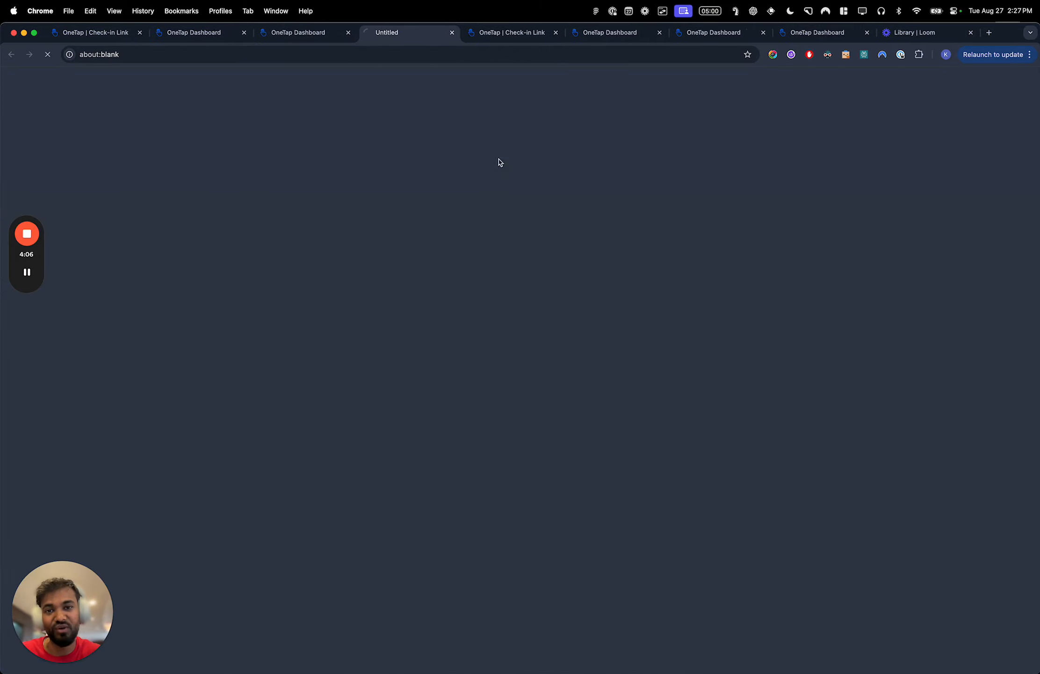
pyautogui.click(556, 33)
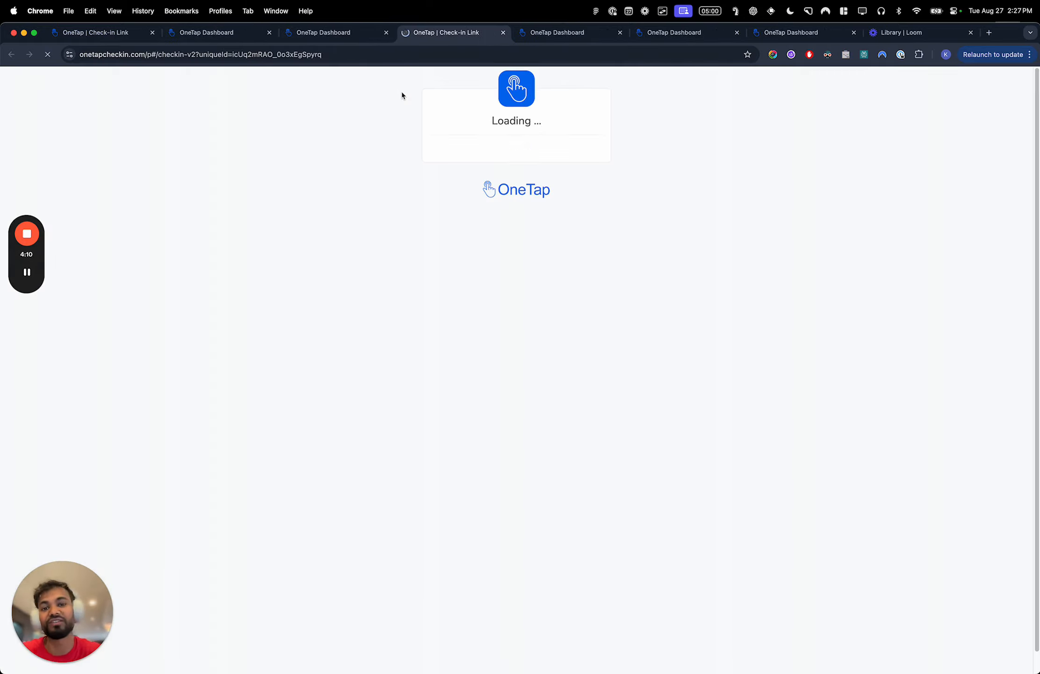
# - Close the Sushi Making Class check-in page and return the dashboard to all lists
pyautogui.click(503, 32)
pyautogui.click(319, 32)
pyautogui.click(87, 103)
pyautogui.click(67, 84)
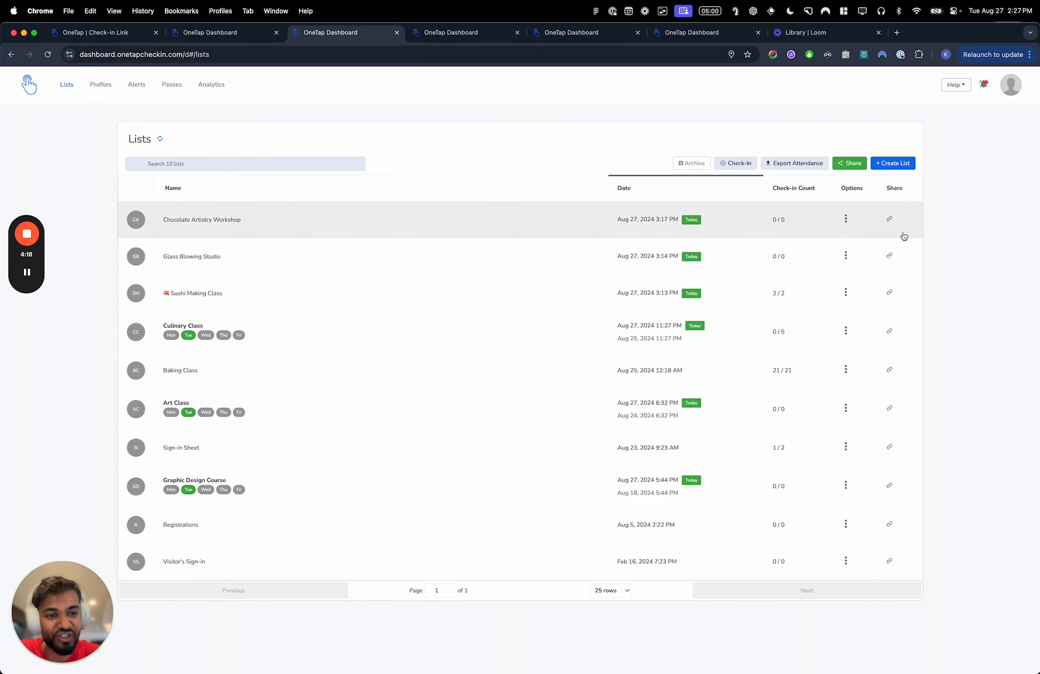
# - Open the public check-in link window of the Chocolate Artistry Workshop and examine its QR code and sharing options
pyautogui.click(890, 219)
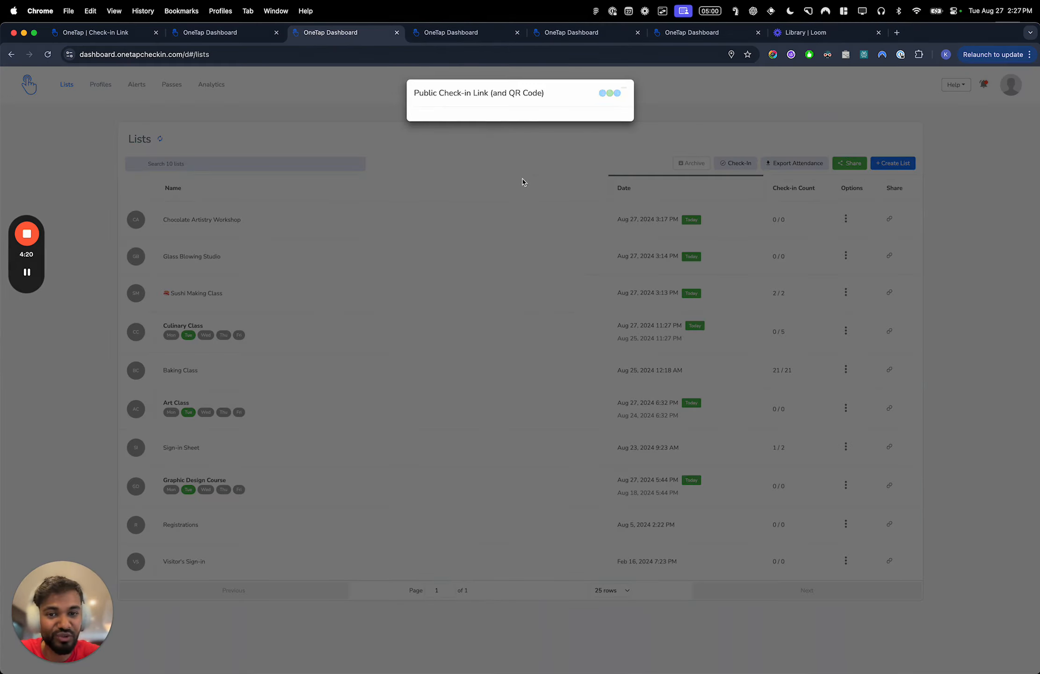
pyautogui.rightClick(520, 214)
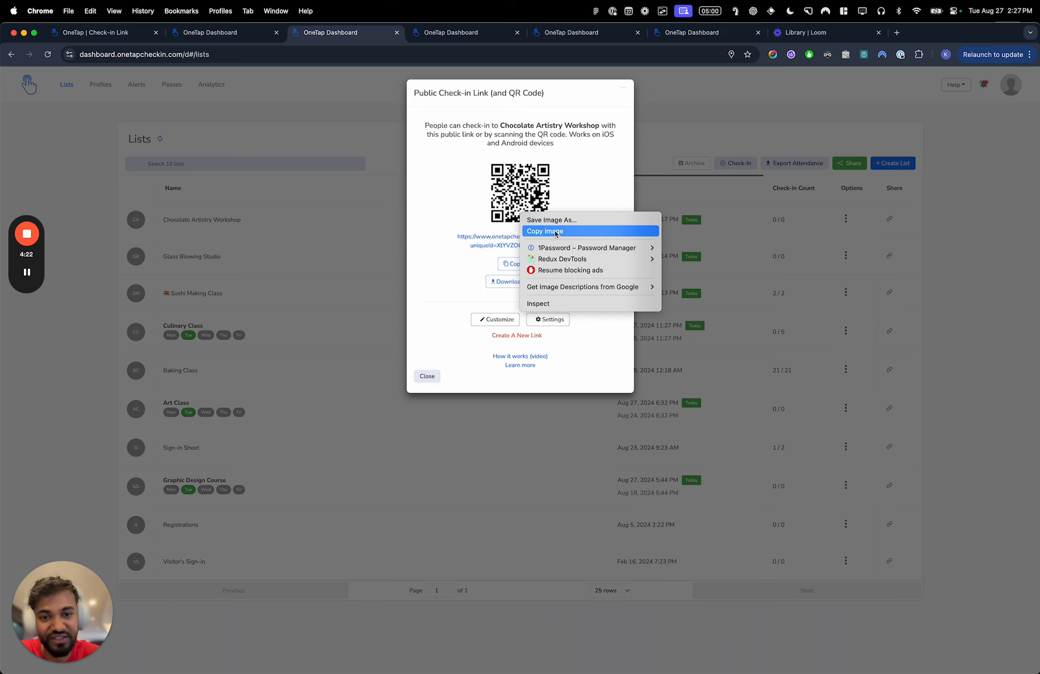
pyautogui.click(576, 183)
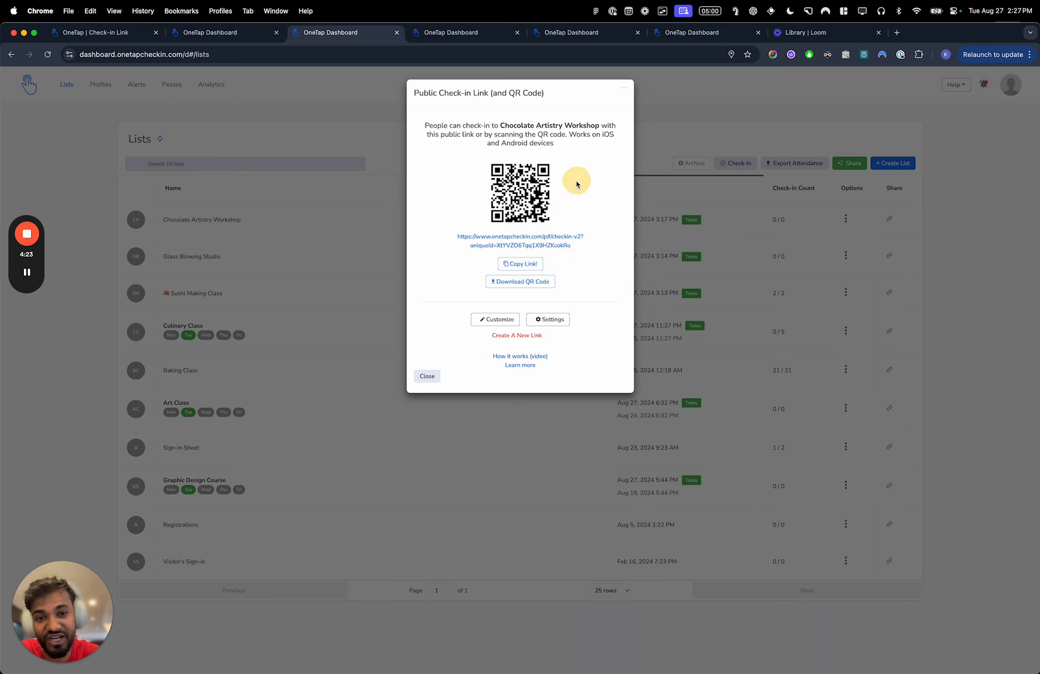
pyautogui.click(530, 286)
pyautogui.scroll(5, 471, 202)
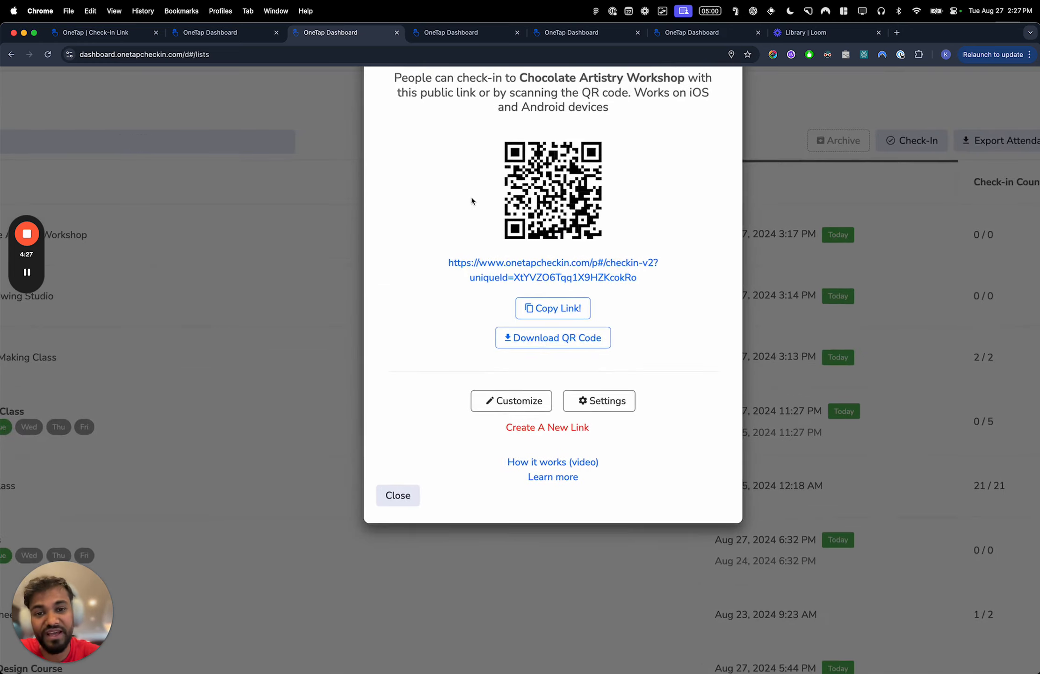
pyautogui.scroll(-5, 471, 201)
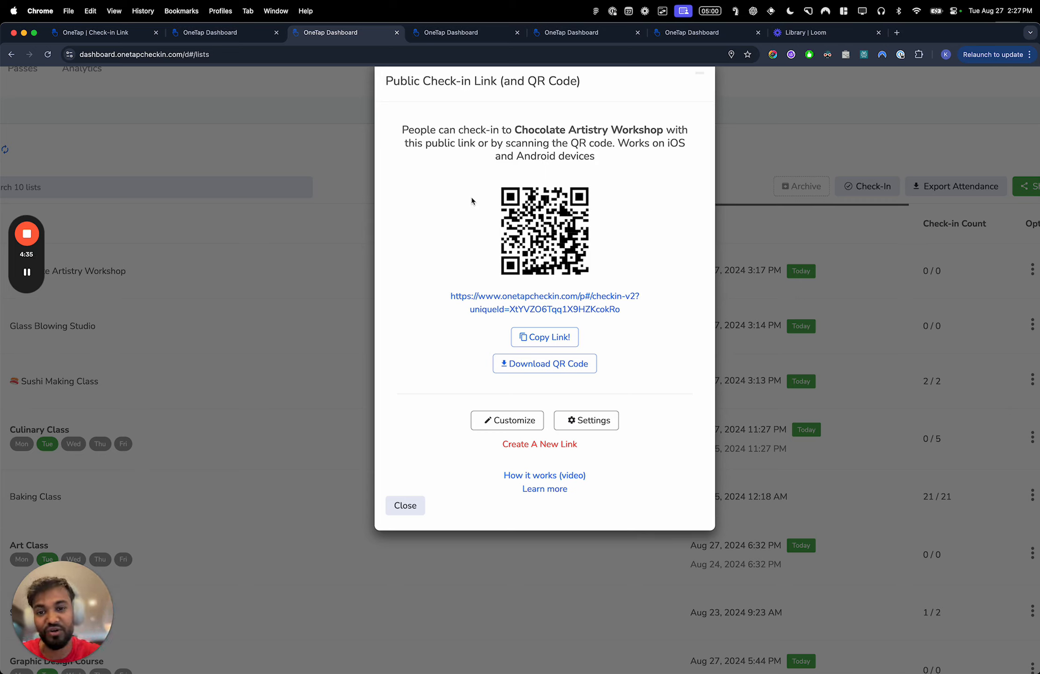
# - Switch to the Customer Demo board in Figma and examine the KIOSK check-in section
pyautogui.click(27, 273)
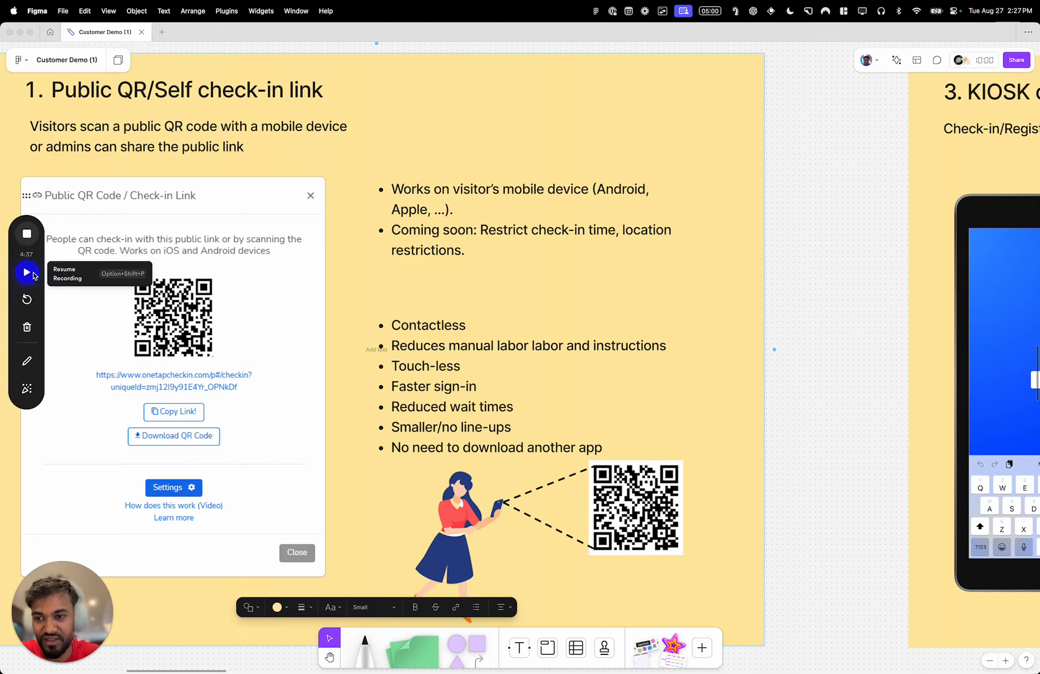
pyautogui.click(27, 273)
pyautogui.hscroll(15, 434, 331)
pyautogui.scroll(1, 433, 332)
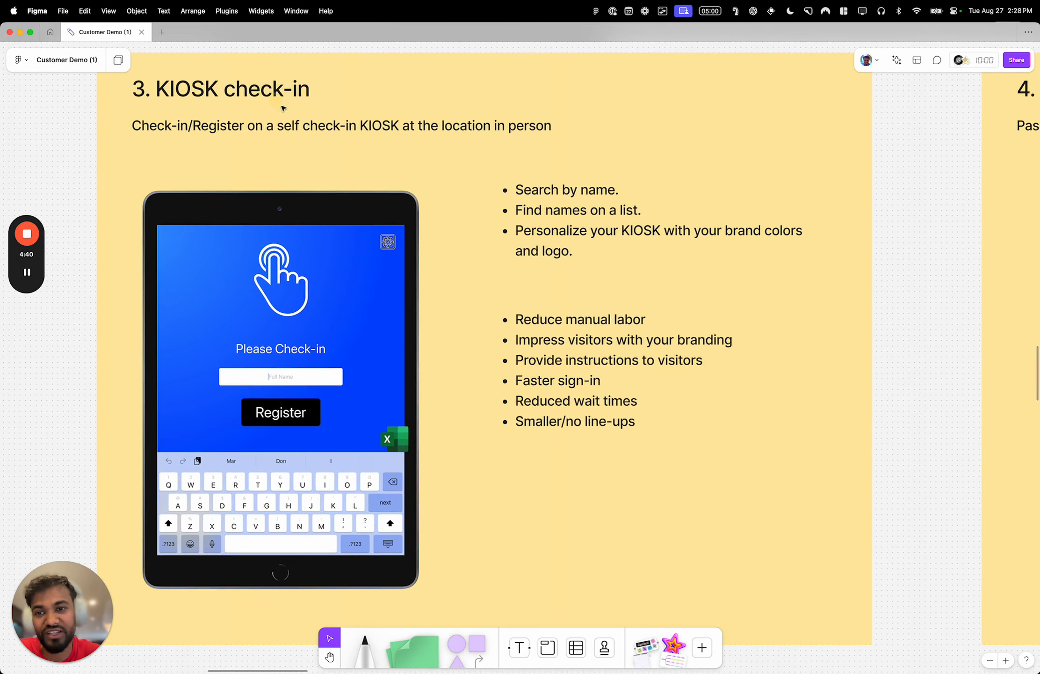
pyautogui.click(308, 124)
pyautogui.press('Escape')
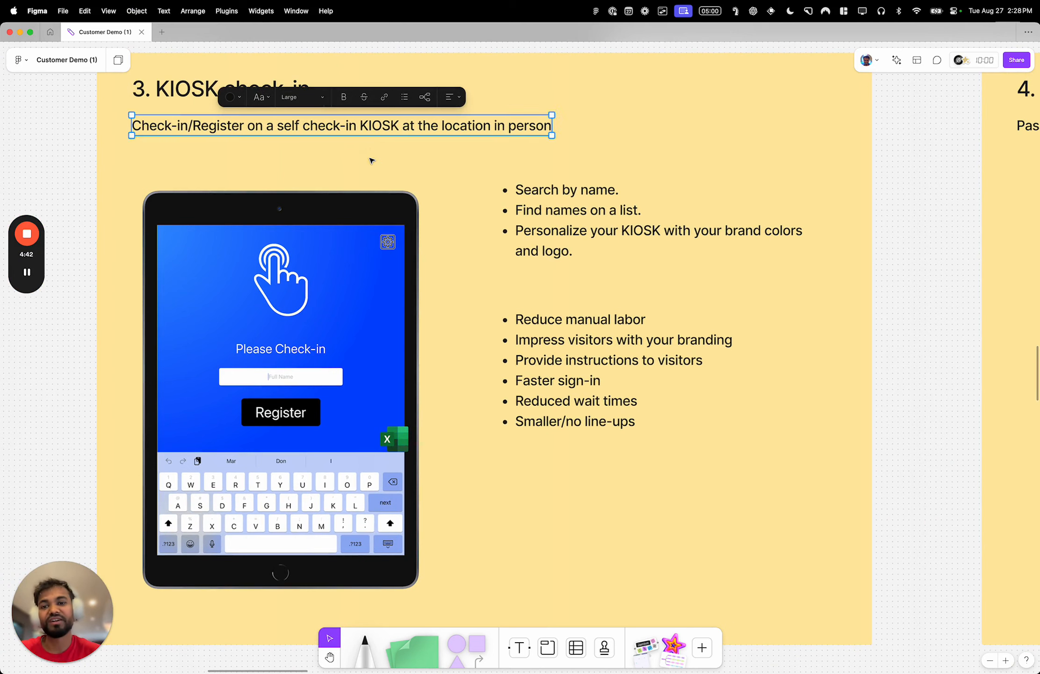
pyautogui.press('Escape')
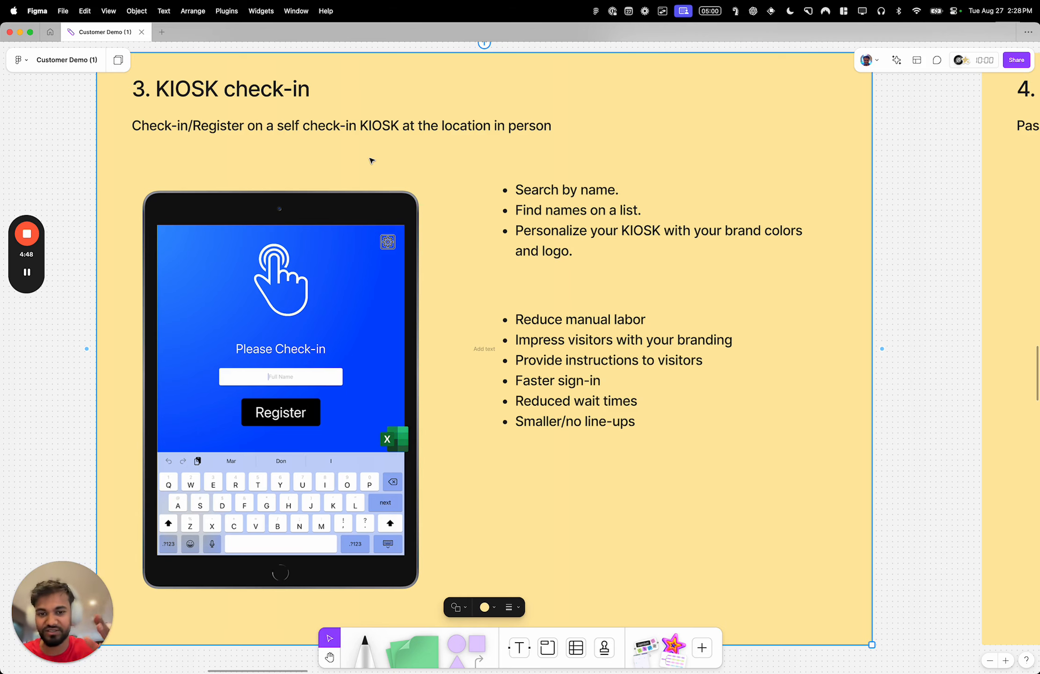
# - Switch back to Chrome and search Google for "onetap checkin app" in a new browser tab
pyautogui.hotkey('ctrl', 'Left')
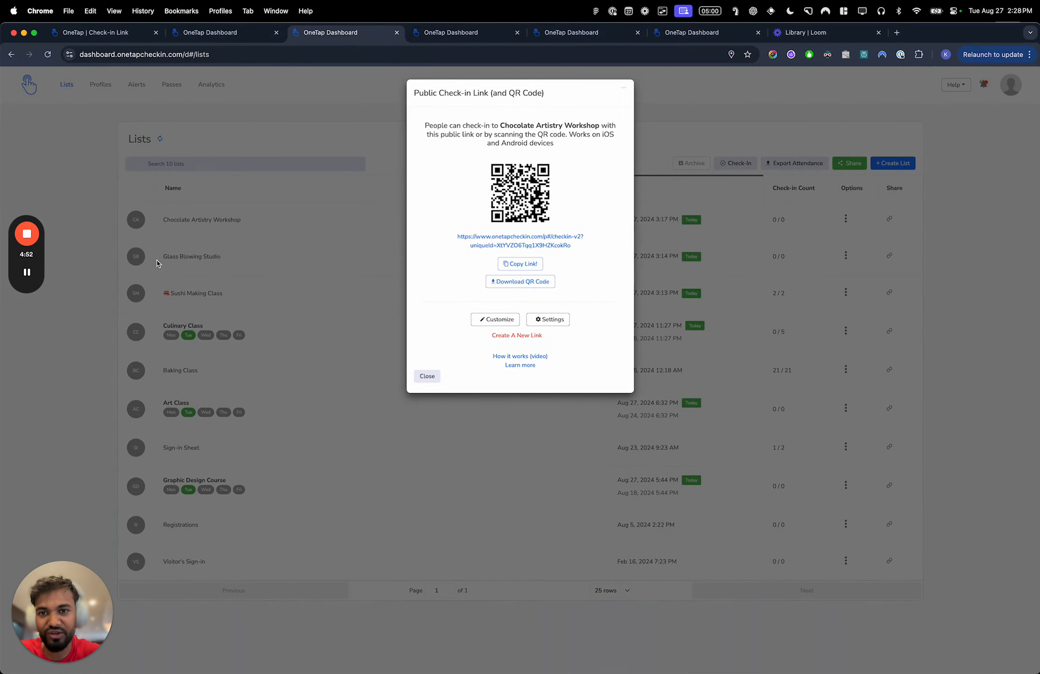
pyautogui.press('super+t')
pyautogui.write('onetap cehckin')
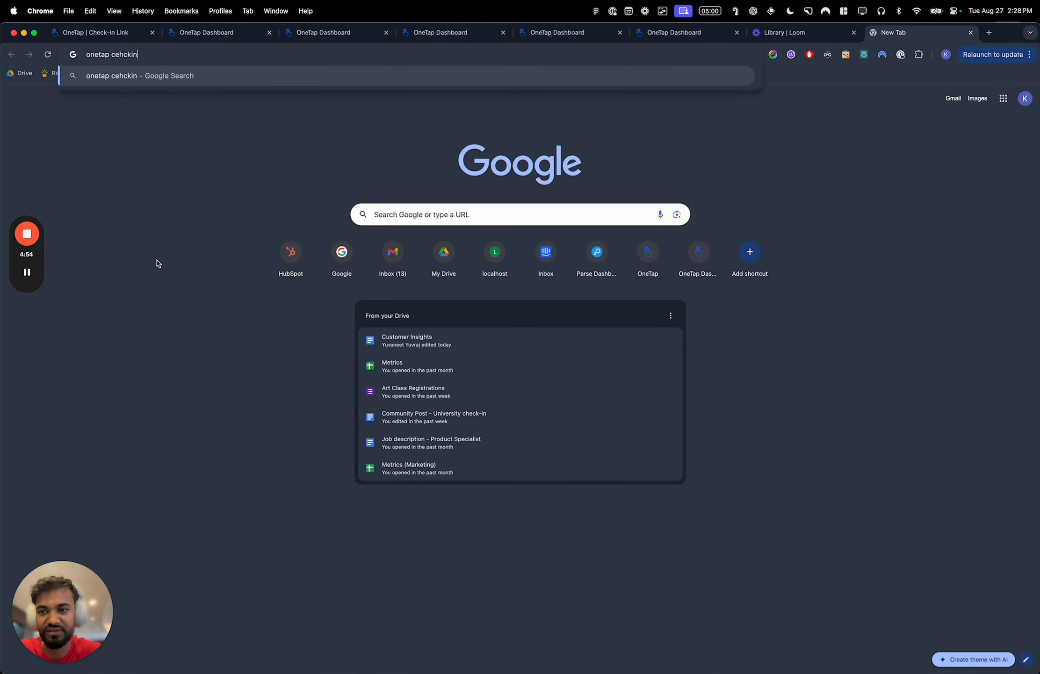
pyautogui.press('BackSpace')
pyautogui.press('BackSpace')
pyautogui.press('BackSpace')
pyautogui.press('BackSpace')
pyautogui.press('BackSpace')
pyautogui.press('BackSpace')
pyautogui.write('heckin app')
pyautogui.press('Return')
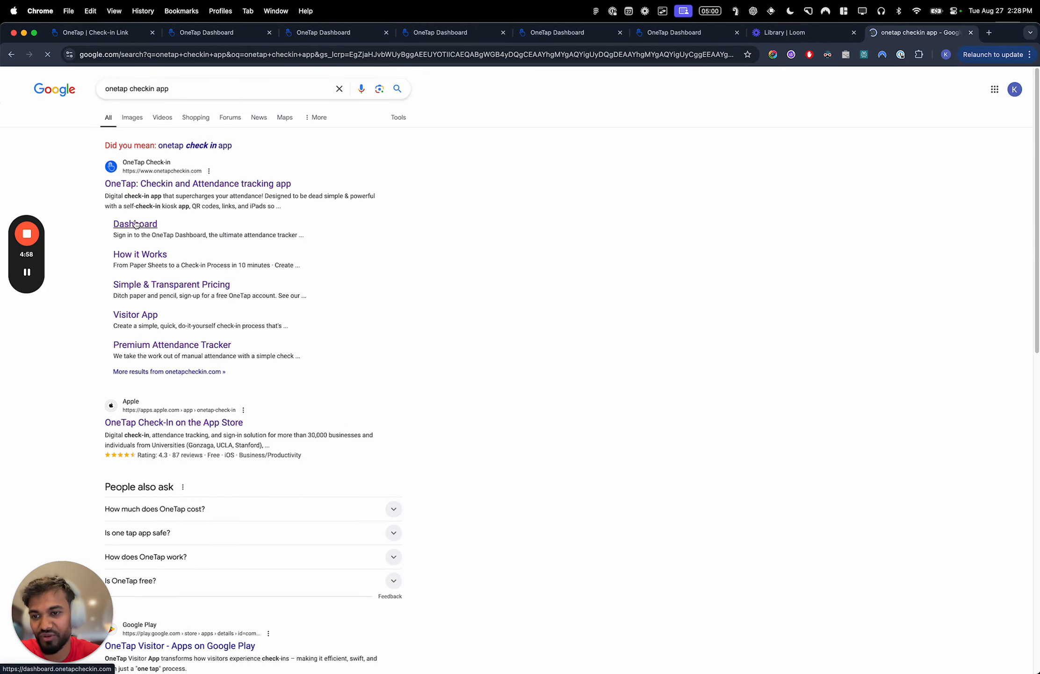
# - Open the OneTap Check-In App Store page from the search results, examine it and return to the dashboard
pyautogui.scroll(-3, 160, 322)
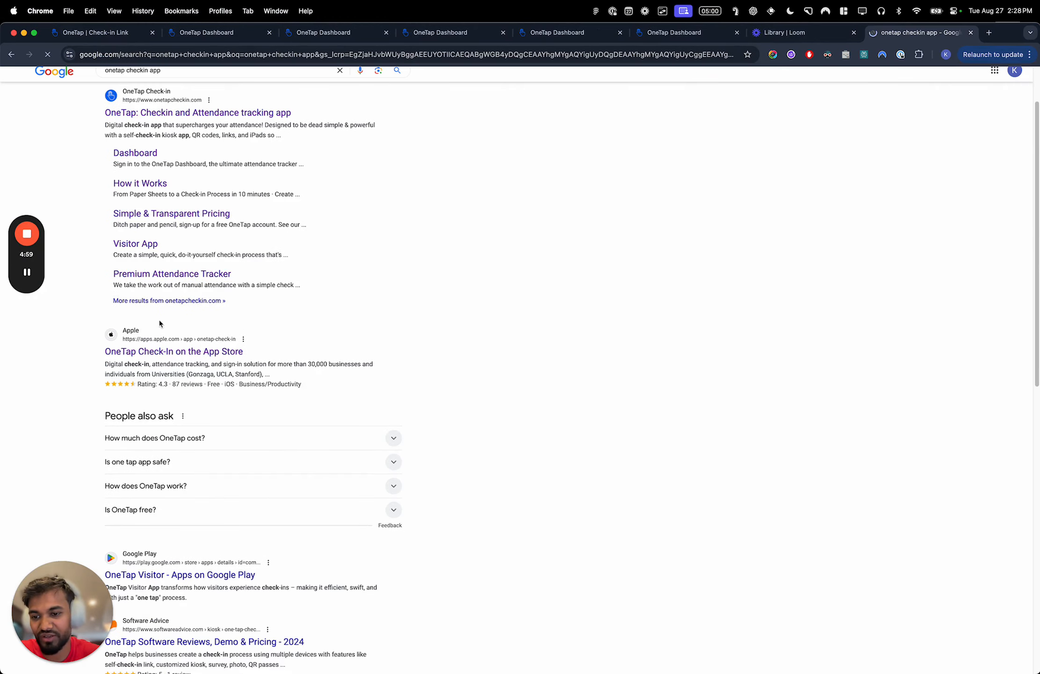
pyautogui.click(156, 352)
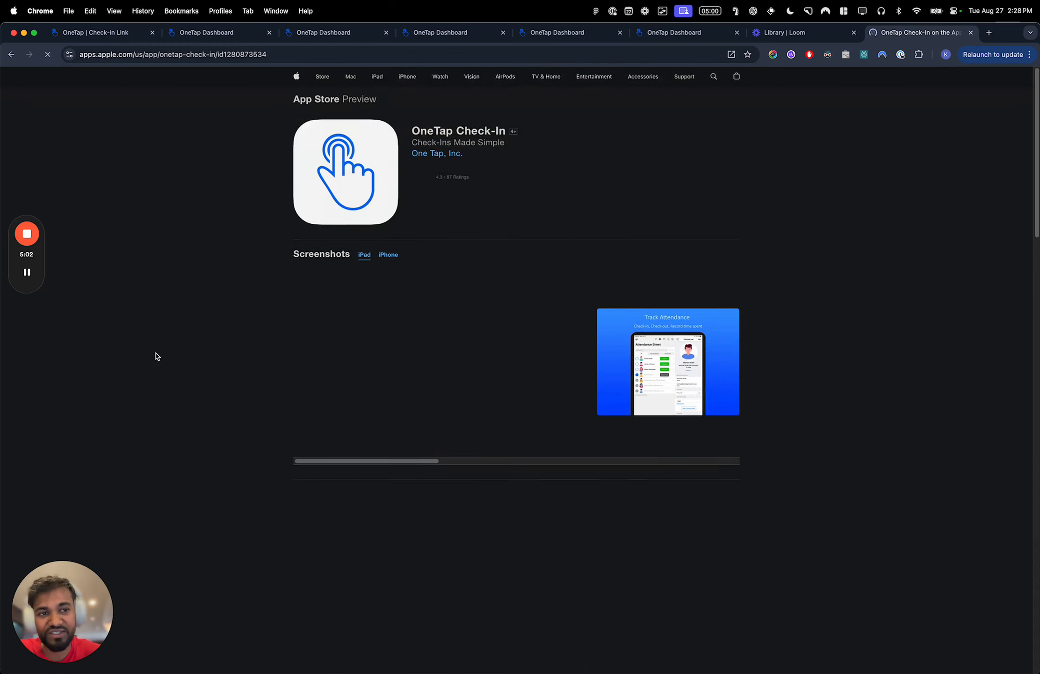
pyautogui.click(559, 146)
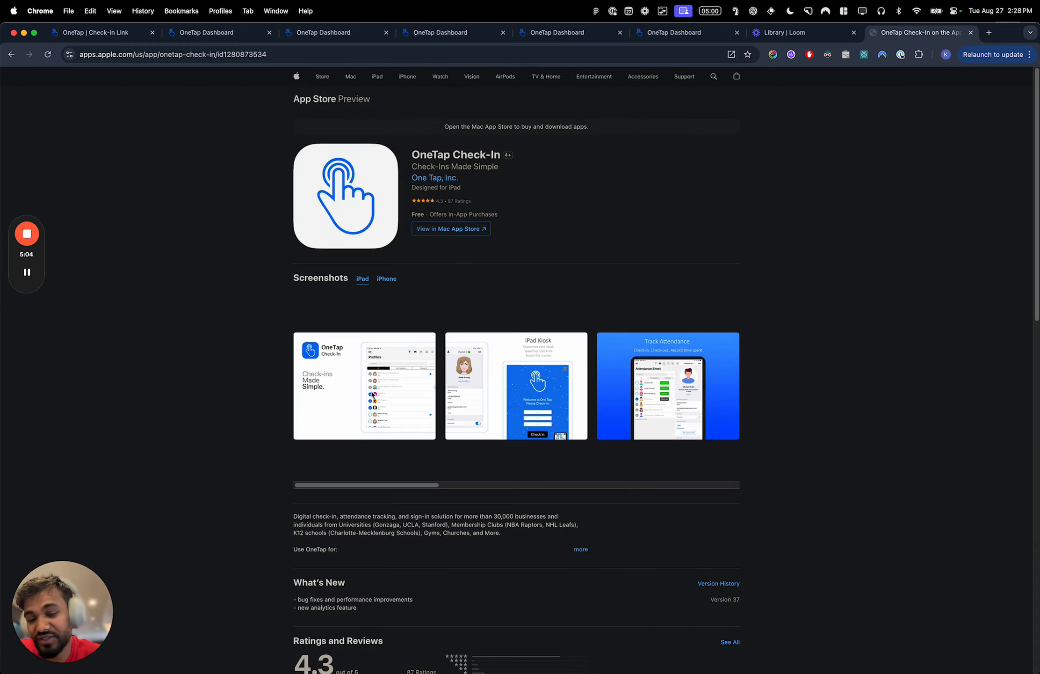
pyautogui.hscroll(10, 394, 377)
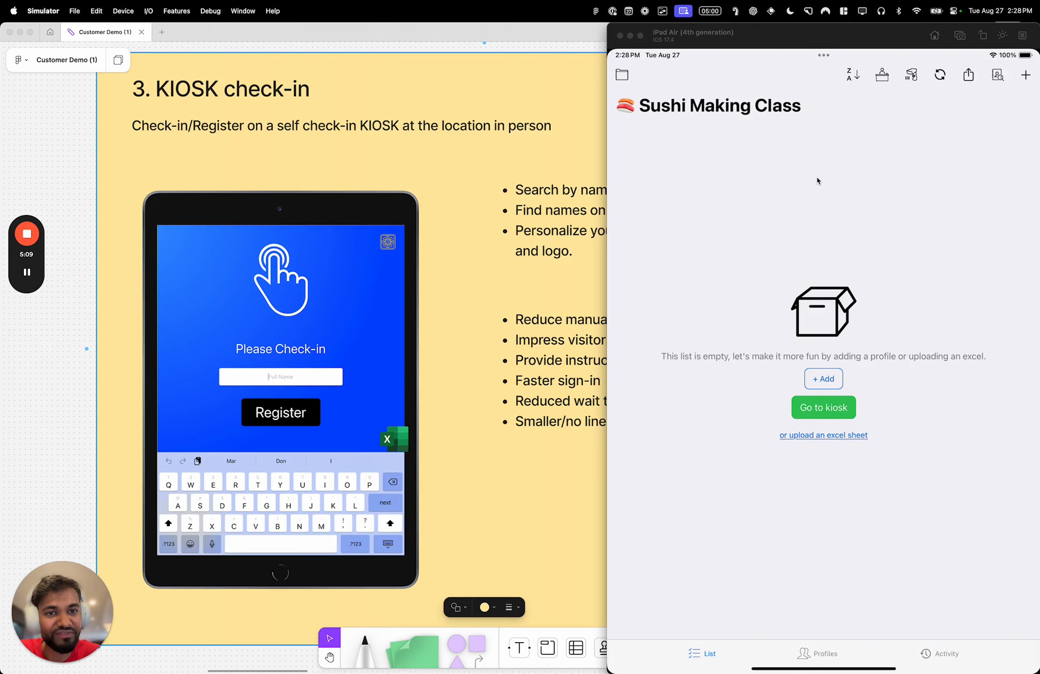
# - Switch to the iPad Simulator, open the Sushi Making Class list and start the device in Kiosk mode
pyautogui.moveTo(828, 35); pyautogui.dragTo(717, 34)
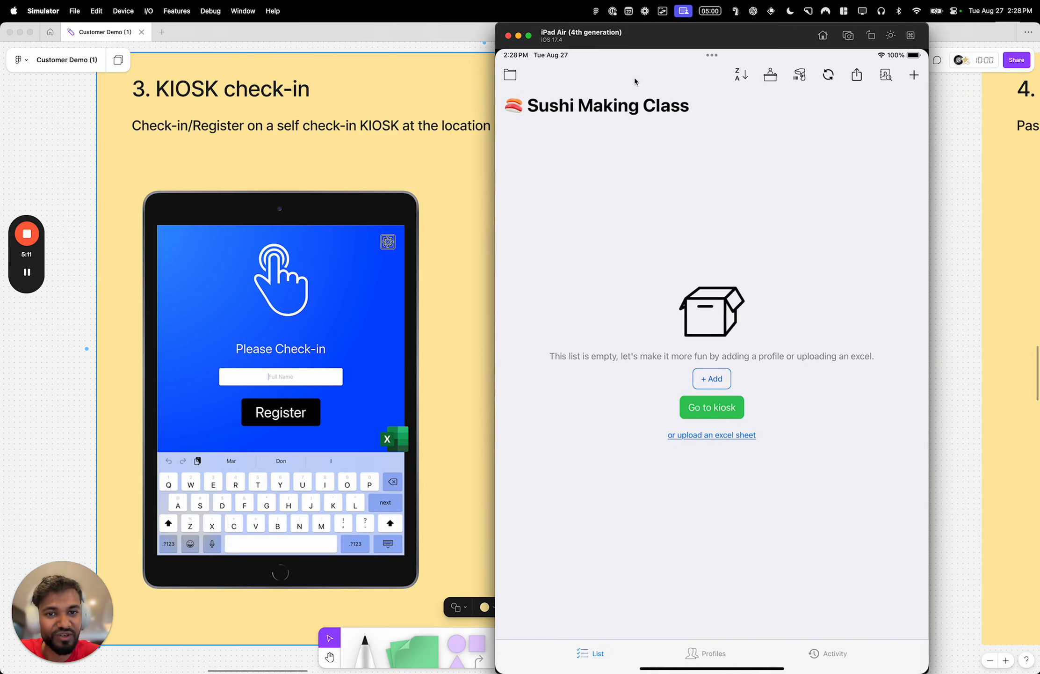
pyautogui.click(513, 75)
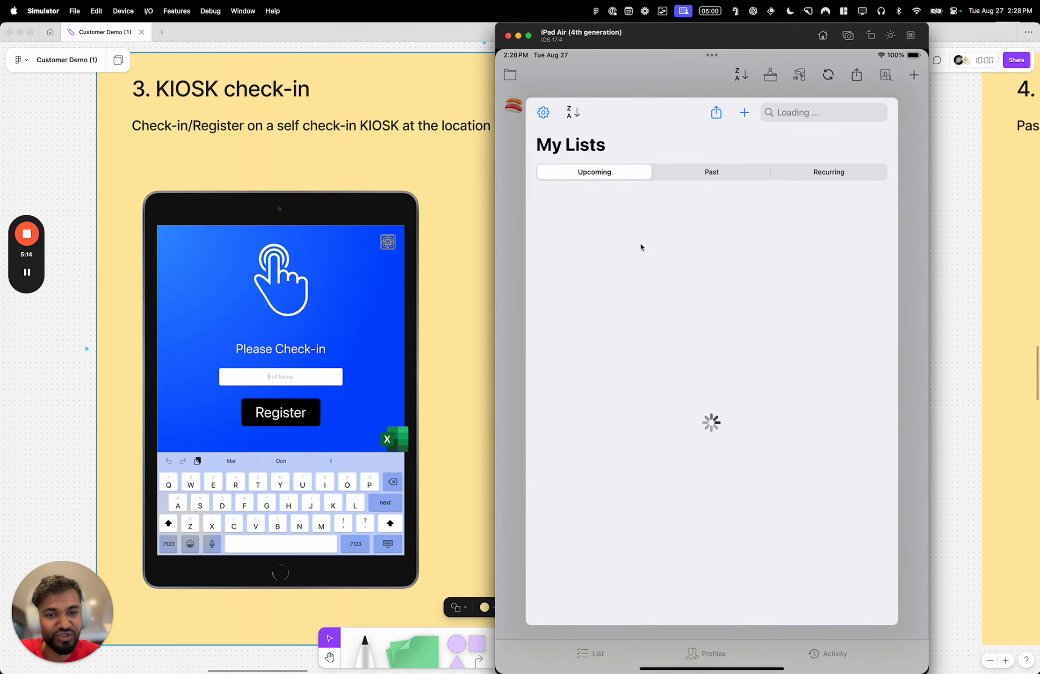
pyautogui.click(623, 429)
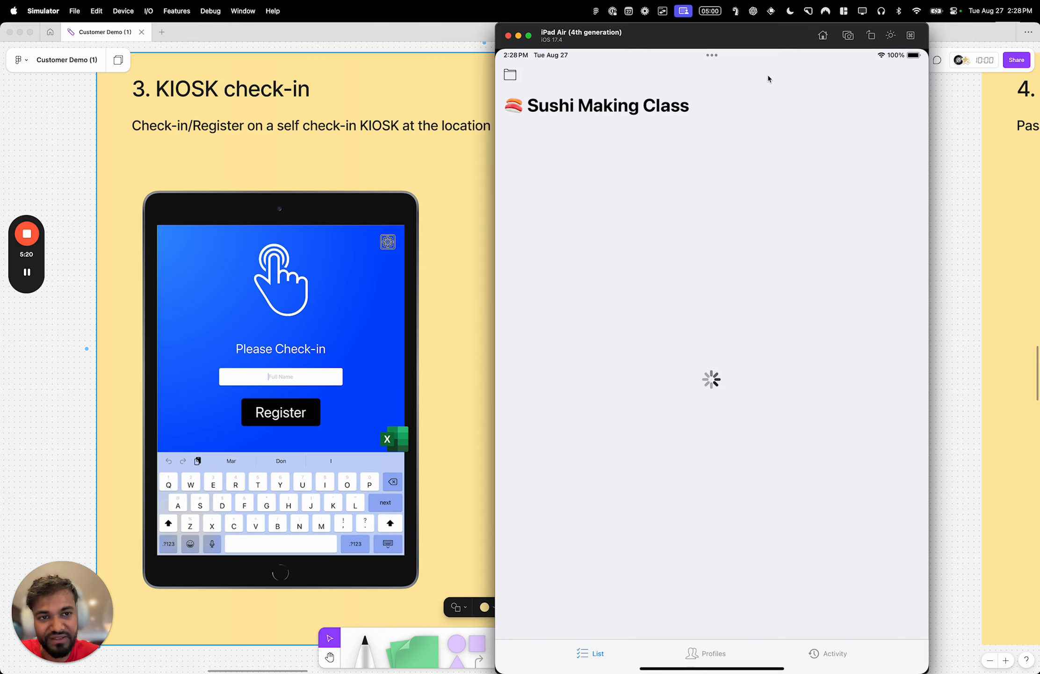
pyautogui.click(771, 78)
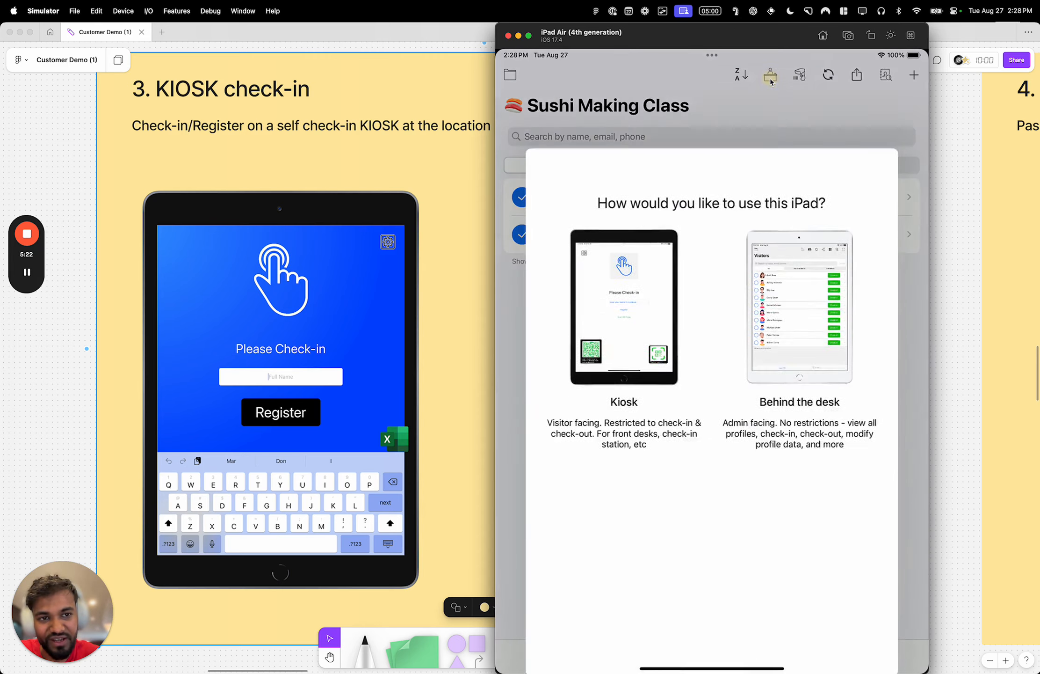
pyautogui.click(635, 275)
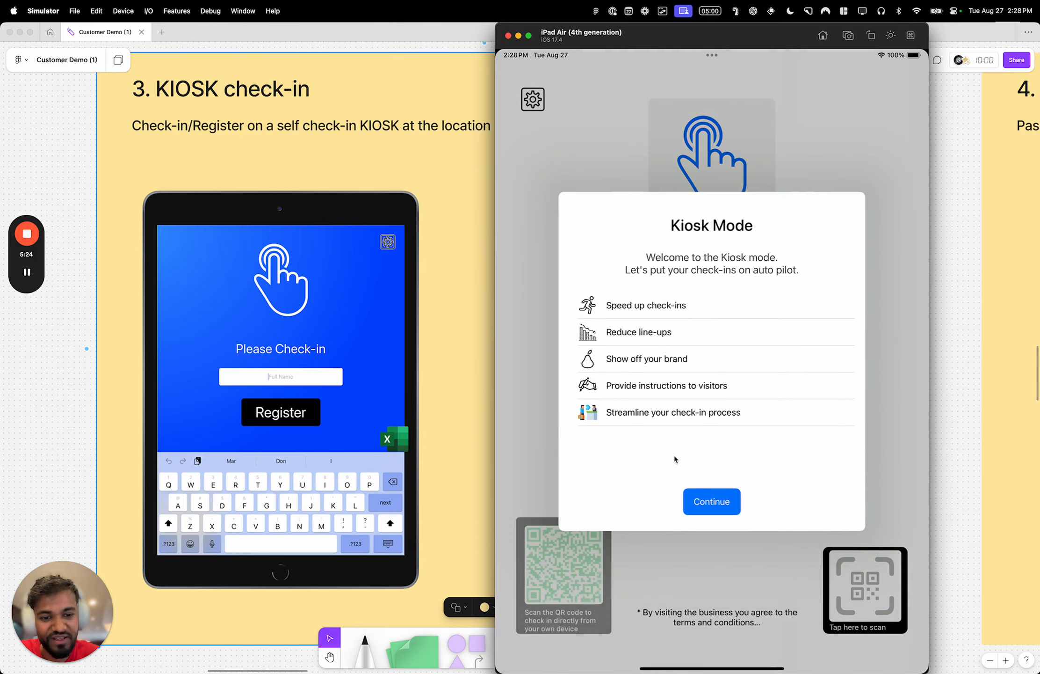
pyautogui.click(700, 507)
# - Switch to the OneTap dashboard in Chrome, close the public check-in link window and examine the Profiles page
pyautogui.hotkey('ctrl', 'Left')
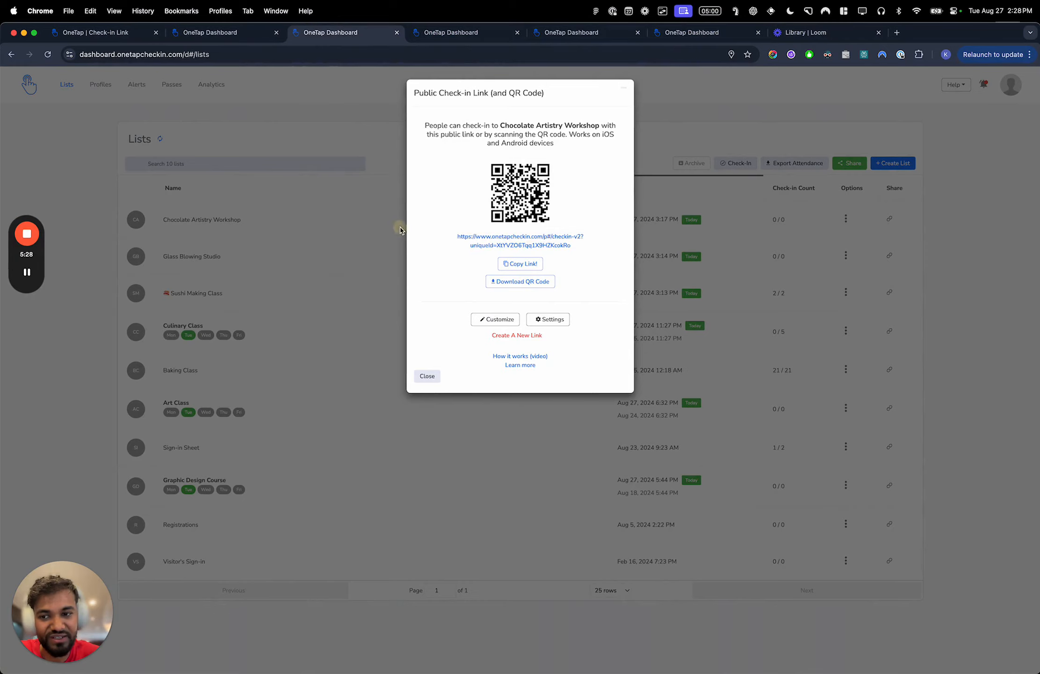
pyautogui.click(363, 263)
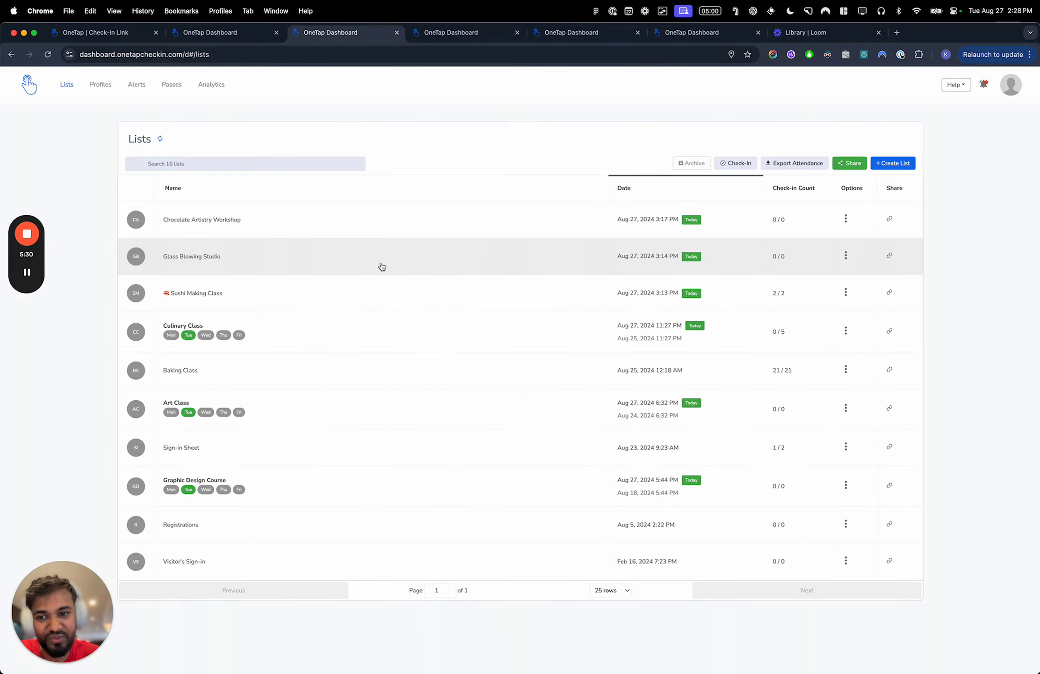
pyautogui.click(99, 84)
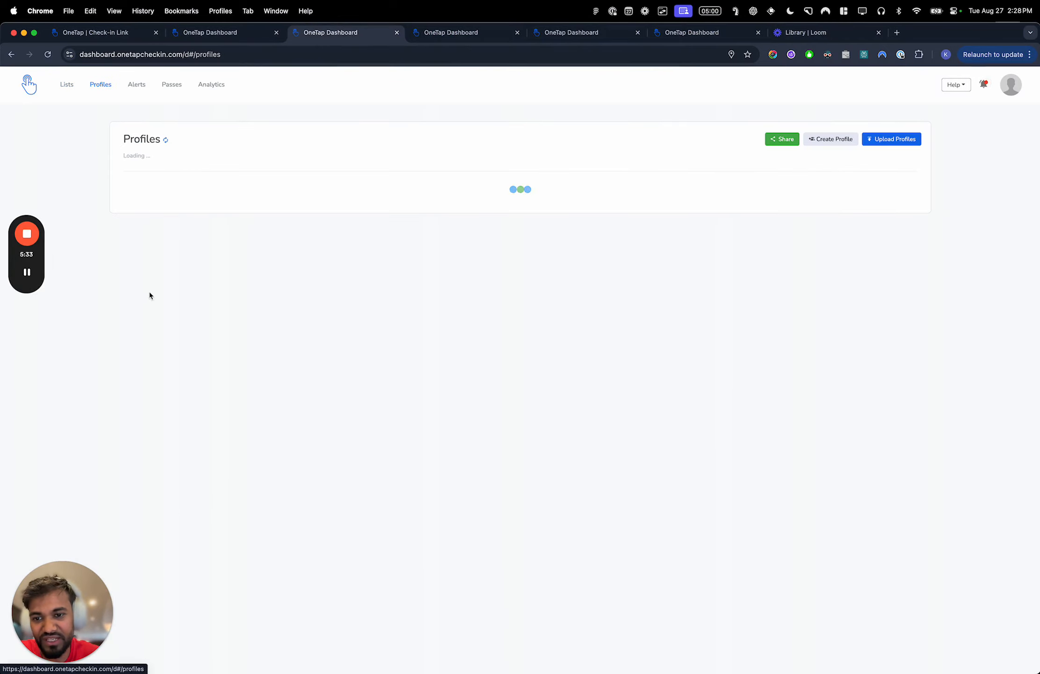
pyautogui.scroll(-1, 214, 481)
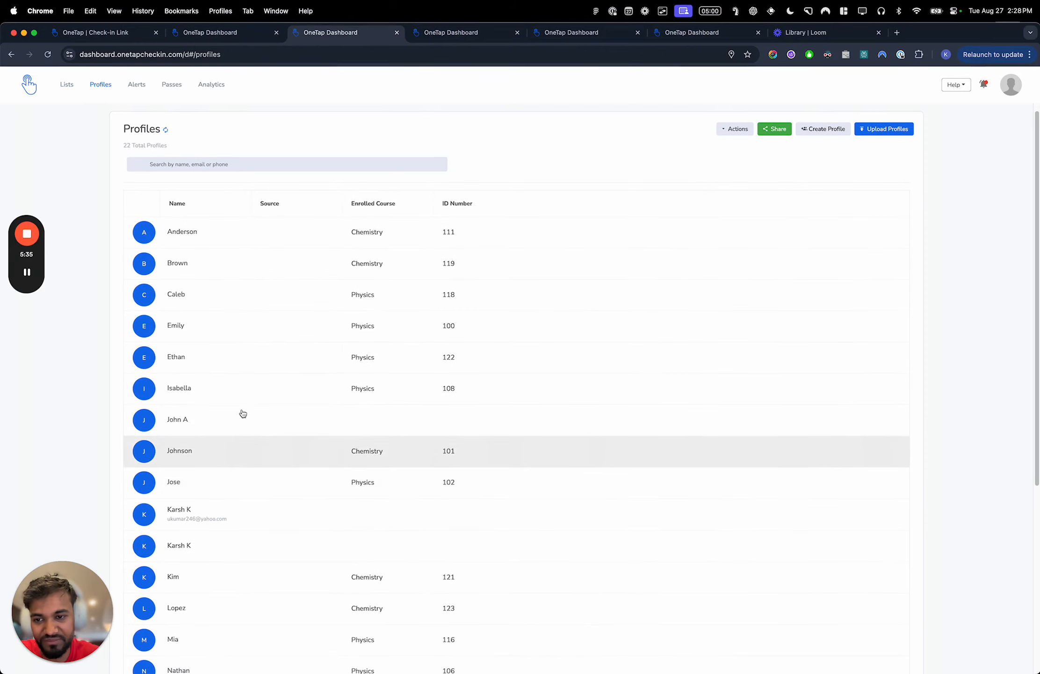
# - On the Simulator kiosk, search for an existing visitor by first name and check them in to the Glass Blowing Studio
pyautogui.hotkey('ctrl', 'Right')
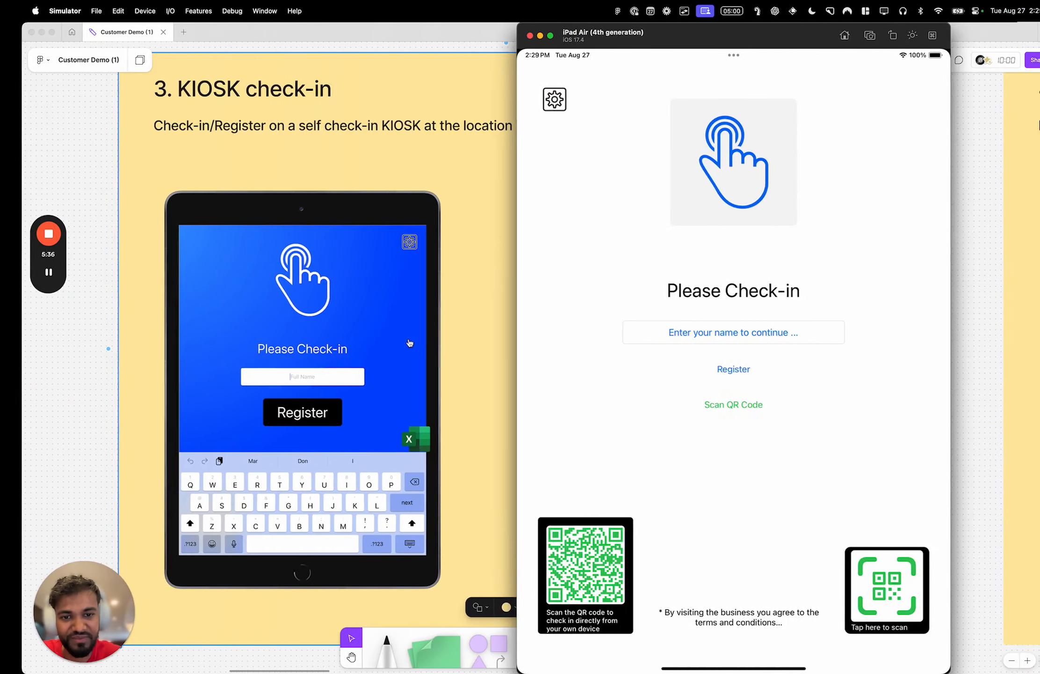
pyautogui.click(664, 333)
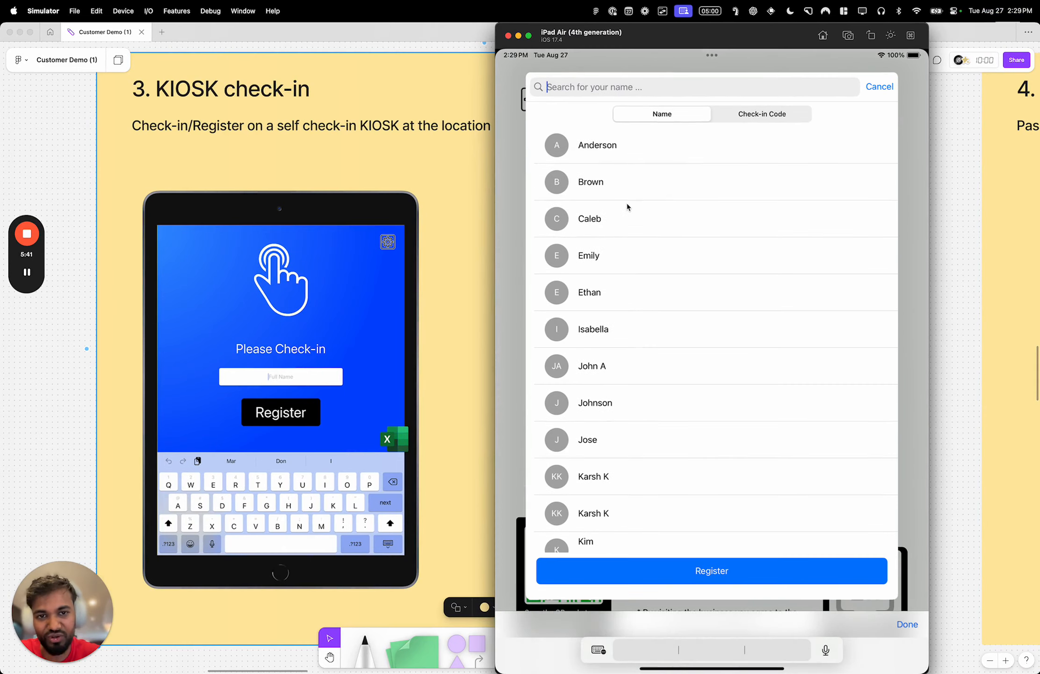
pyautogui.write('Caleb')
pyautogui.click(601, 156)
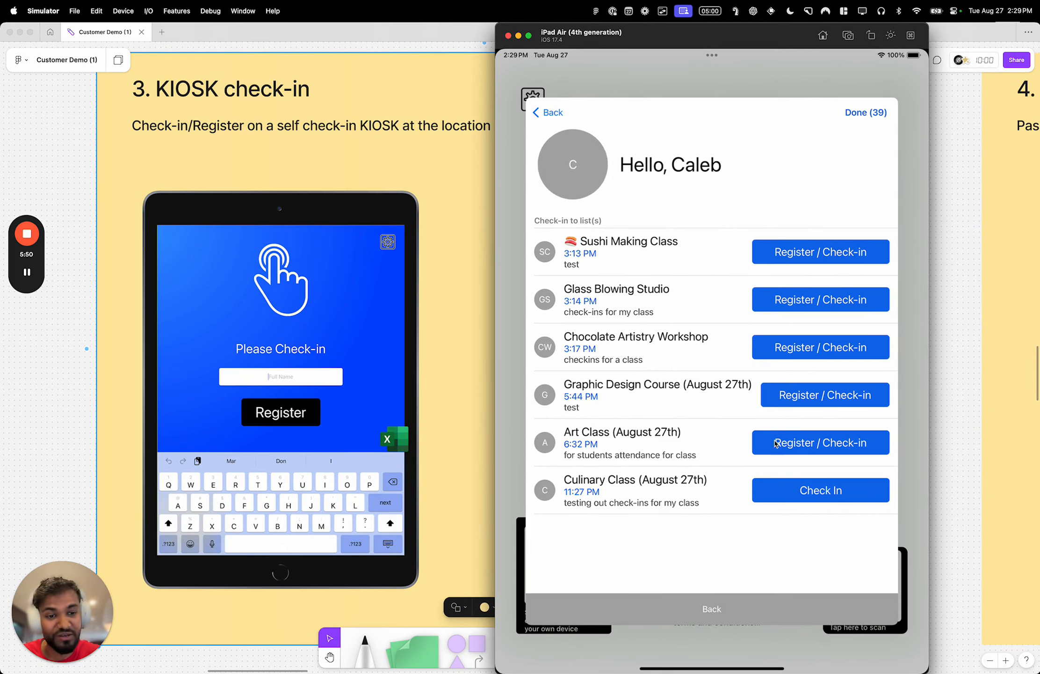
pyautogui.click(772, 298)
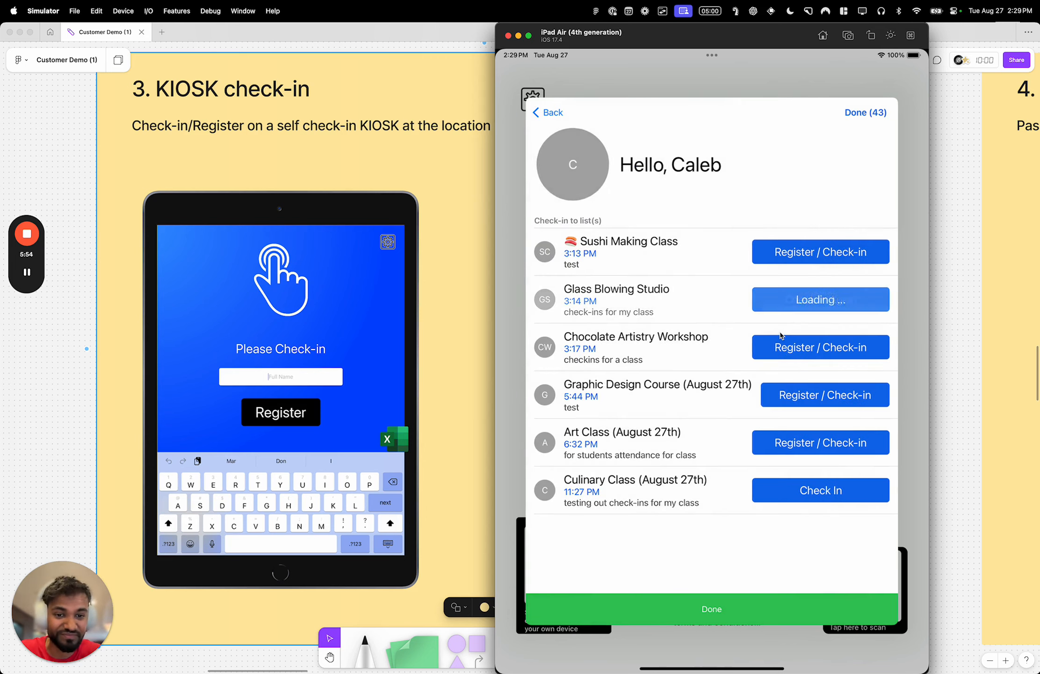
pyautogui.click(740, 605)
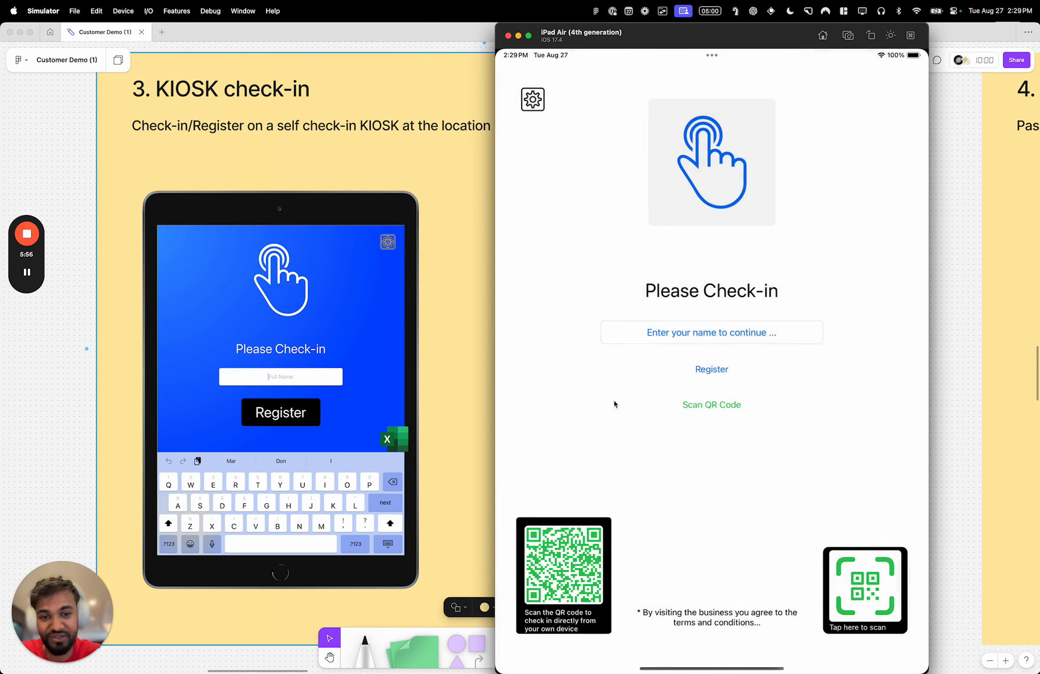
# - Return to the Chrome dashboard and open the Glass Blowing Studio list to verify the visitor's check-in
pyautogui.hotkey('ctrl', 'Left')
pyautogui.click(63, 84)
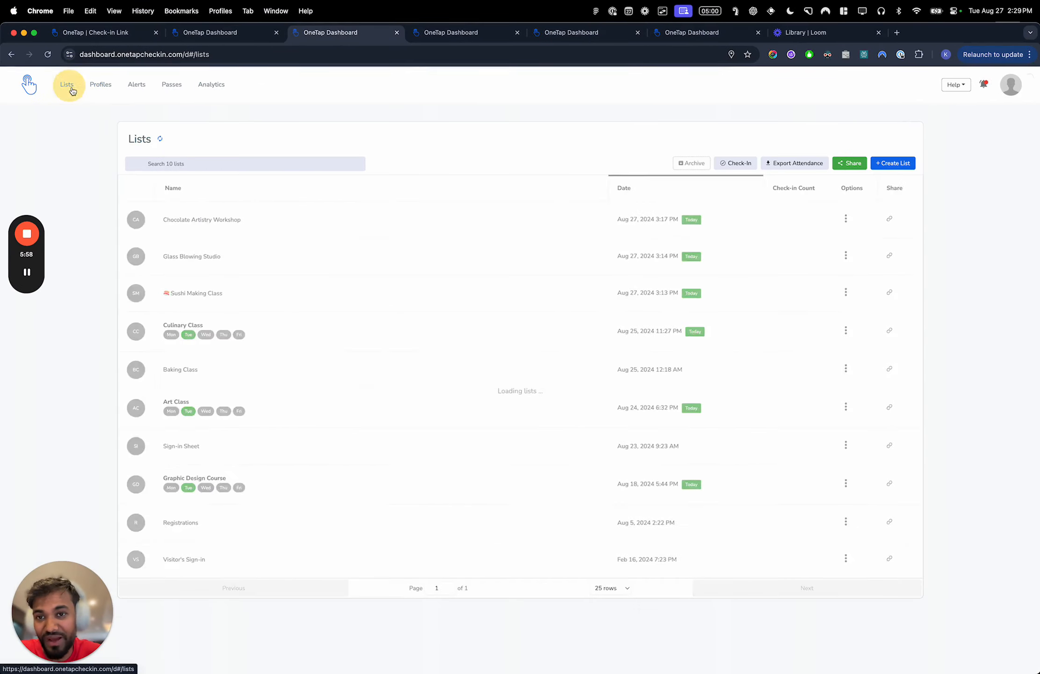
pyautogui.click(232, 261)
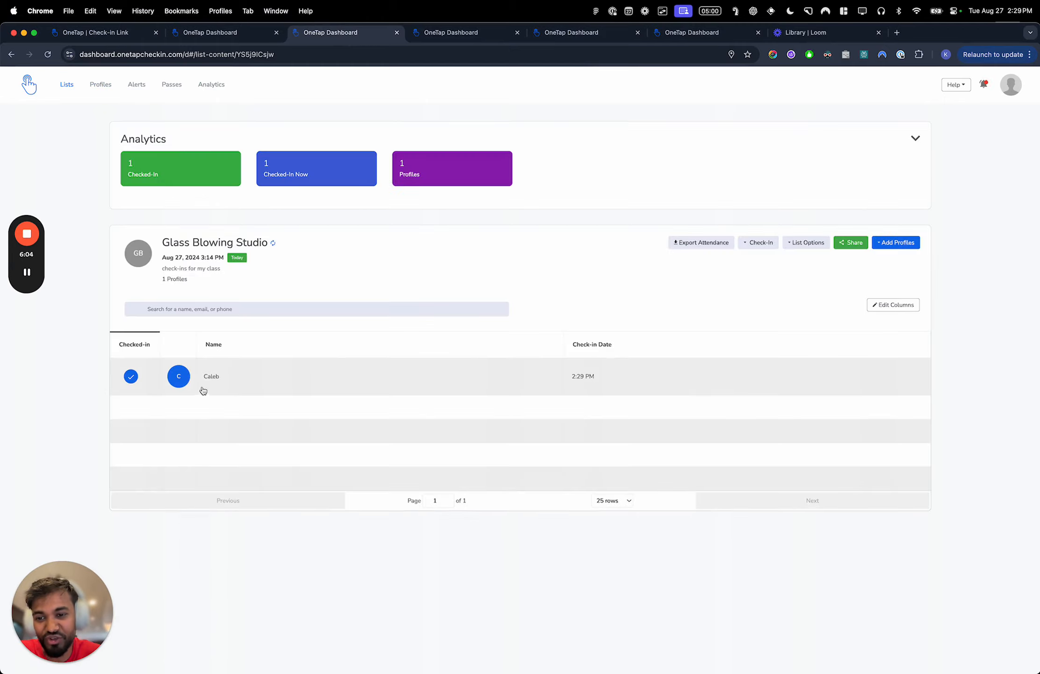
# - Switch to the Simulator and set the kiosk's check-in list to Glass Blowing Studio in its settings
pyautogui.hotkey('ctrl', 'Right')
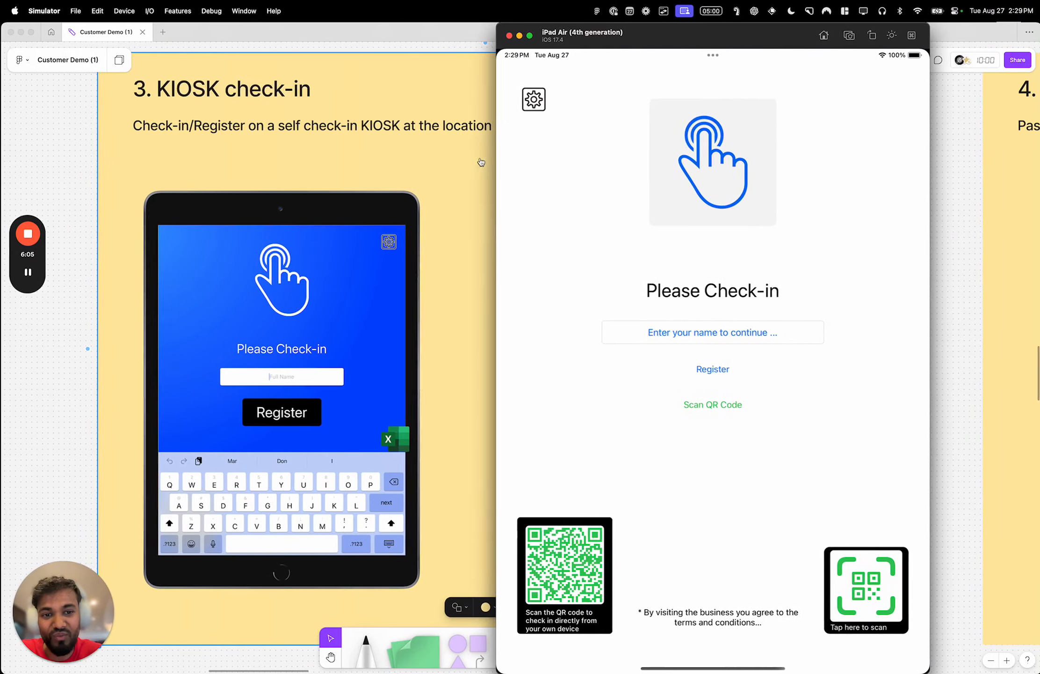
pyautogui.click(533, 100)
pyautogui.click(619, 148)
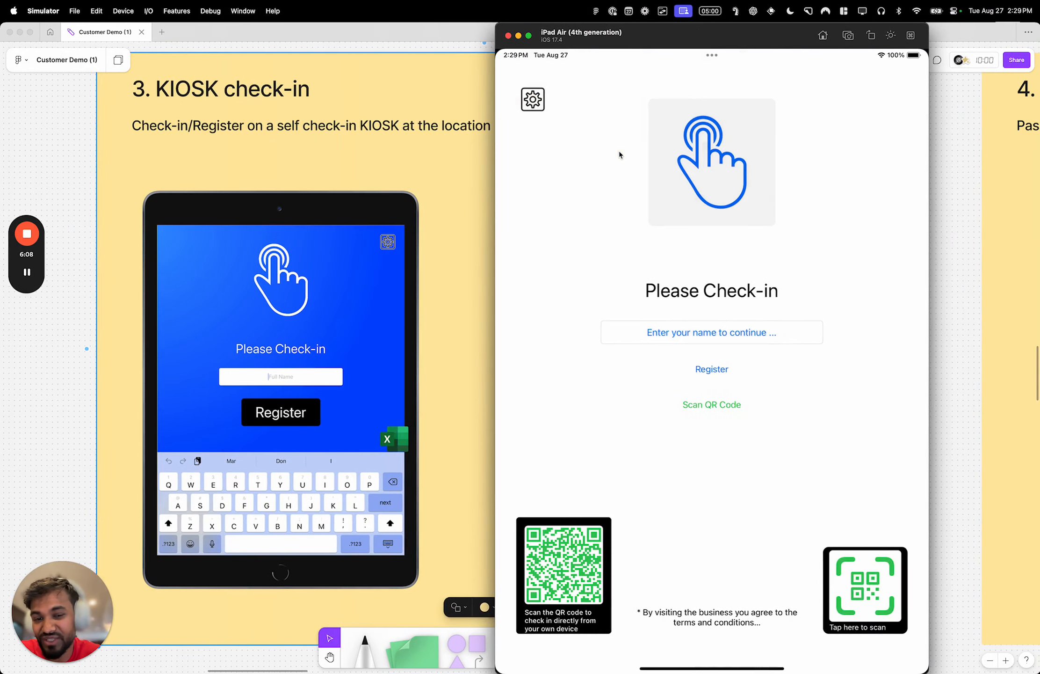
pyautogui.click(636, 210)
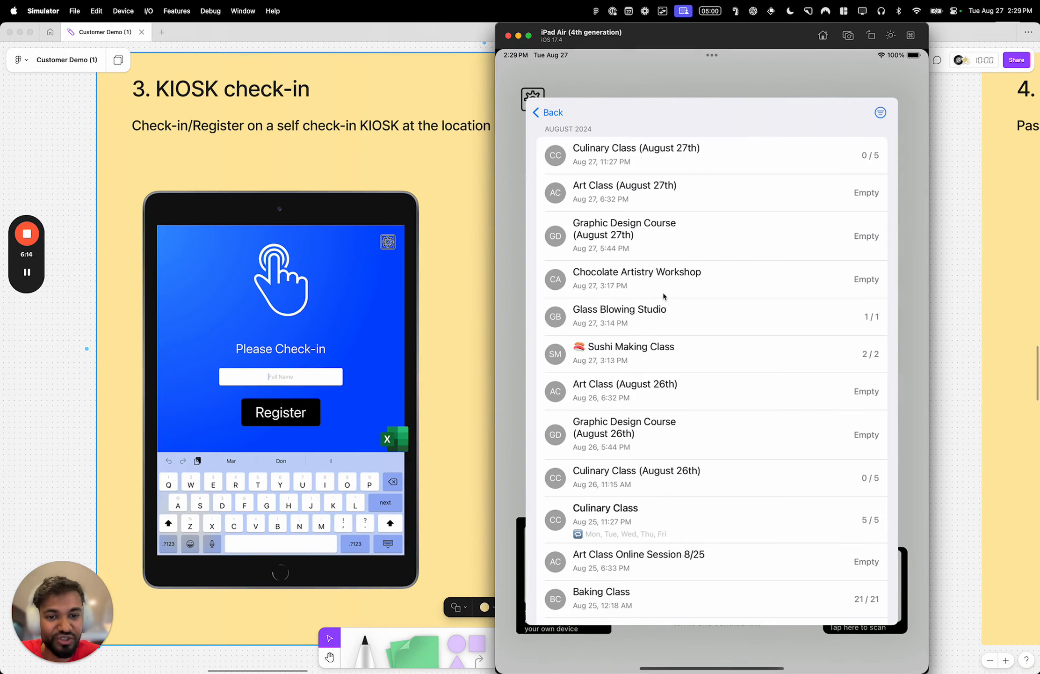
pyautogui.click(667, 319)
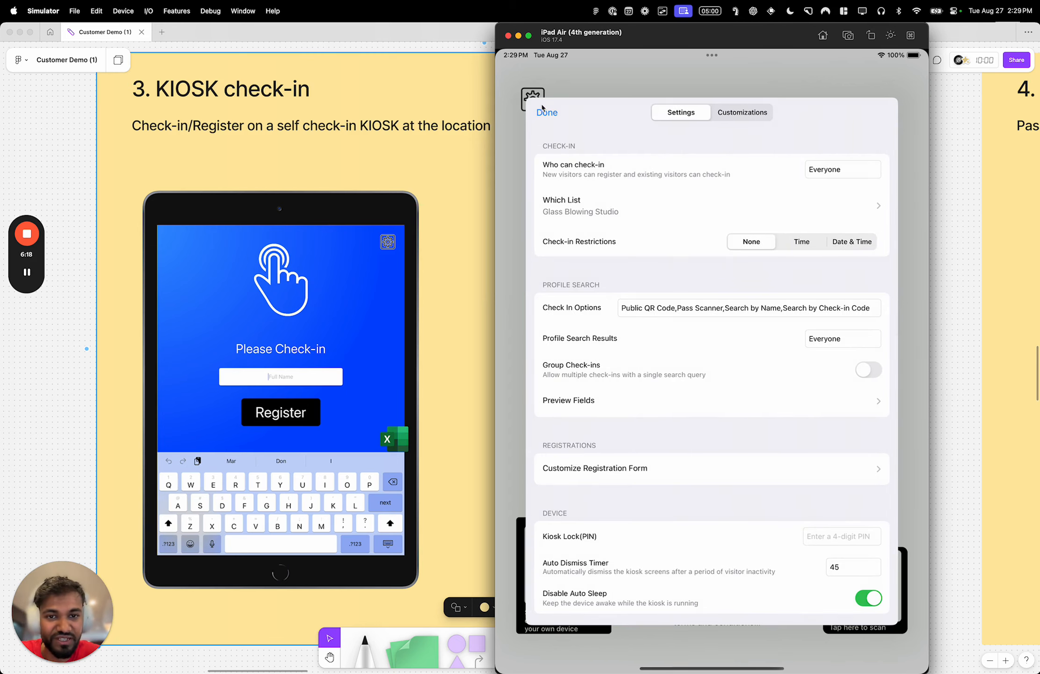
pyautogui.click(544, 112)
# - Select another existing visitor from the kiosk's name search and check them in to the selected list
pyautogui.click(674, 337)
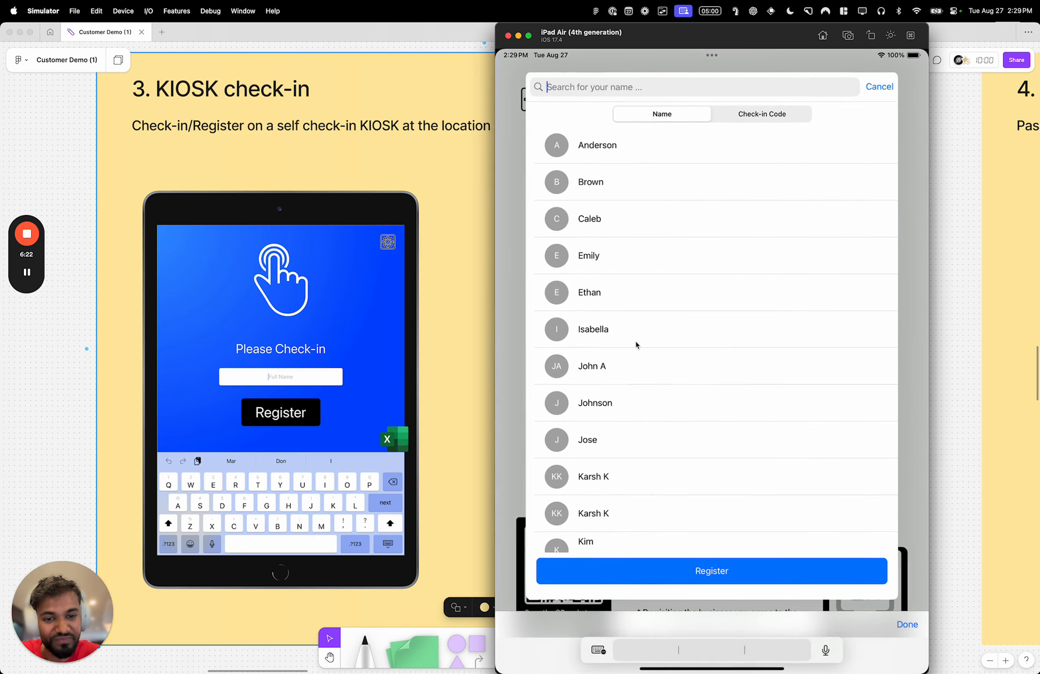
pyautogui.click(635, 332)
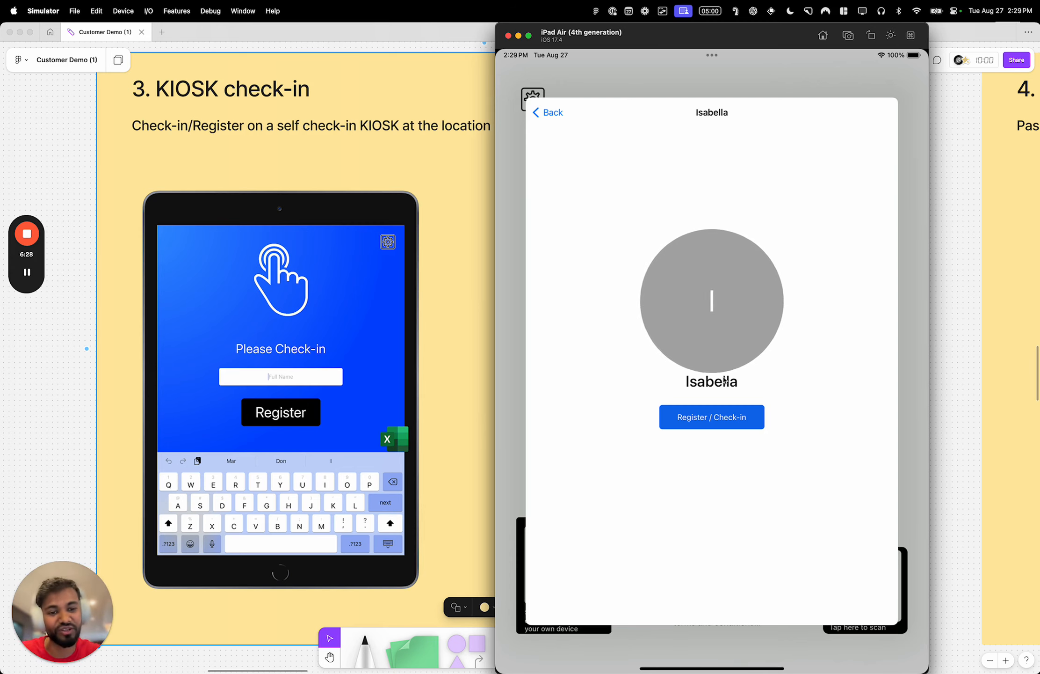
pyautogui.click(728, 424)
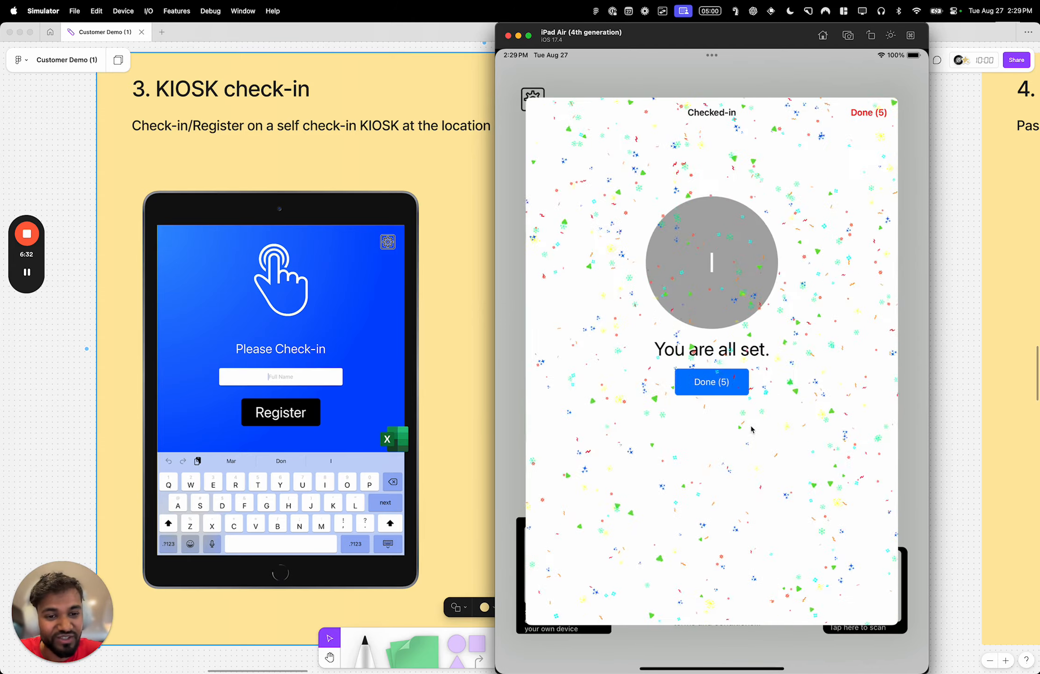
pyautogui.click(734, 392)
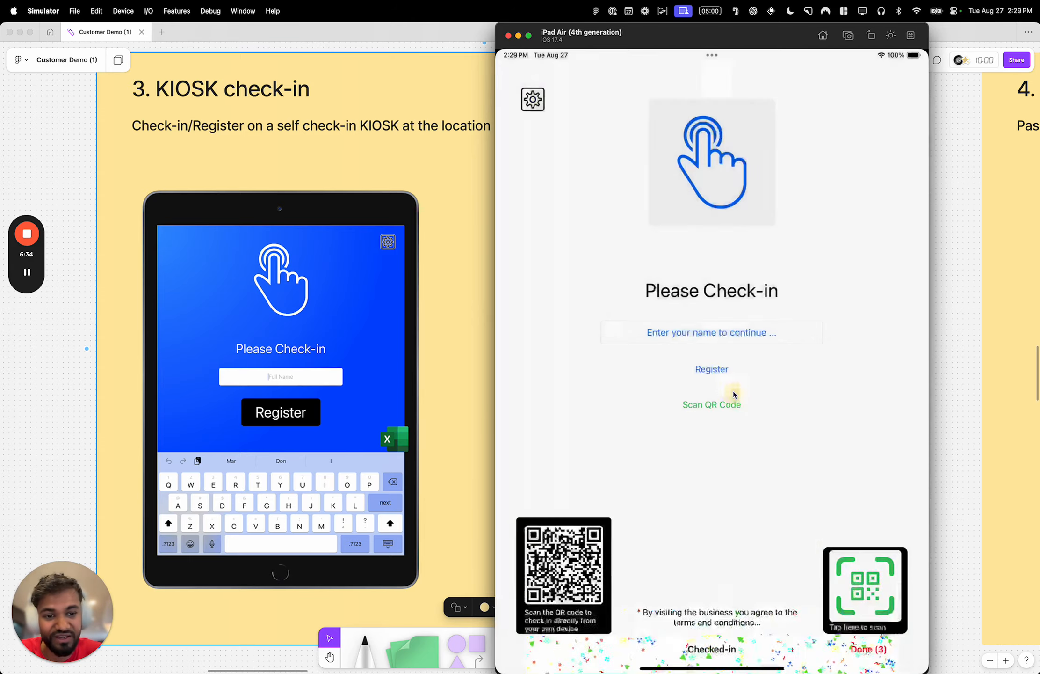
# - Refresh the Glass Blowing Studio attendance on the Chrome dashboard and return to the Simulator kiosk
pyautogui.hotkey('ctrl', 'Left')
pyautogui.click(274, 246)
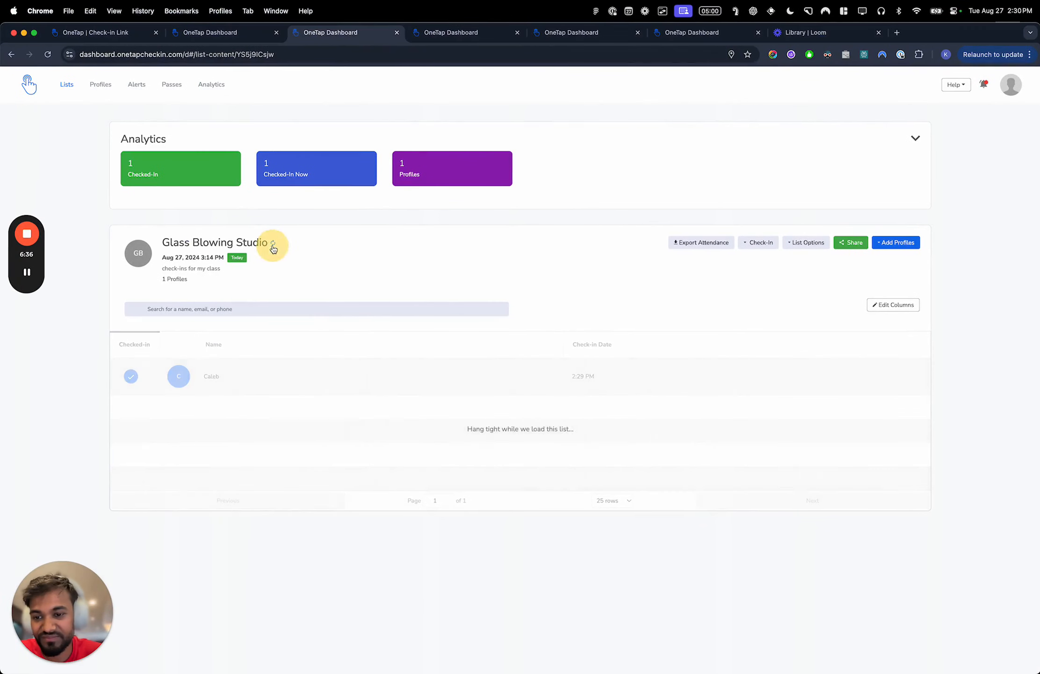
pyautogui.hotkey('ctrl', 'Right')
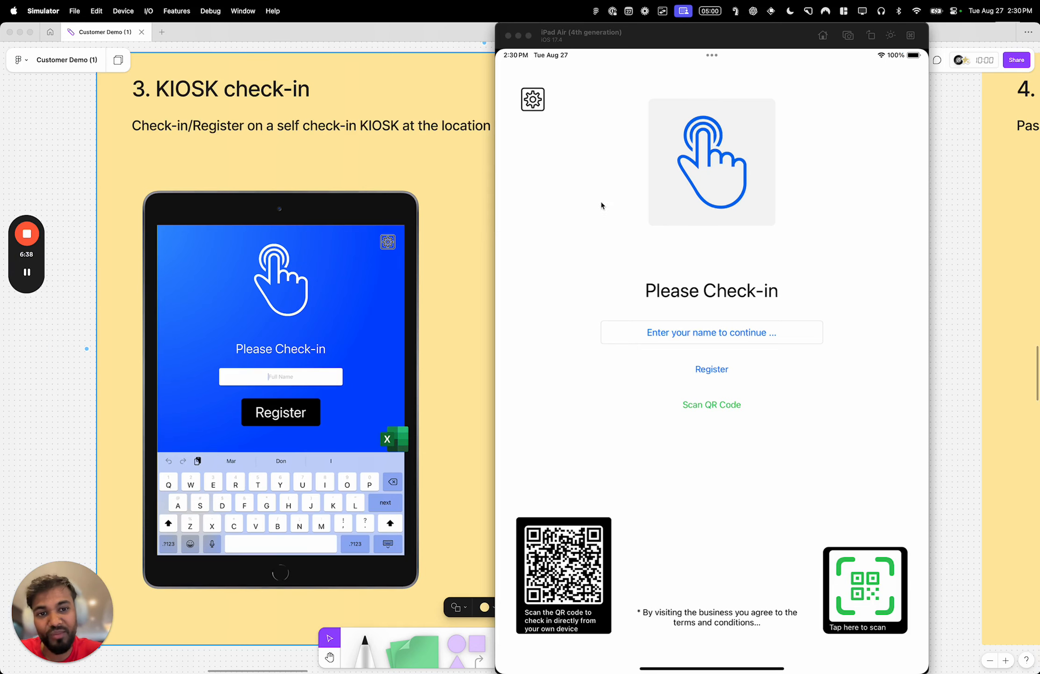
# - Examine the kiosk's general settings and its content and theme customizations, then return to the check-in screen
pyautogui.click(543, 107)
pyautogui.click(591, 152)
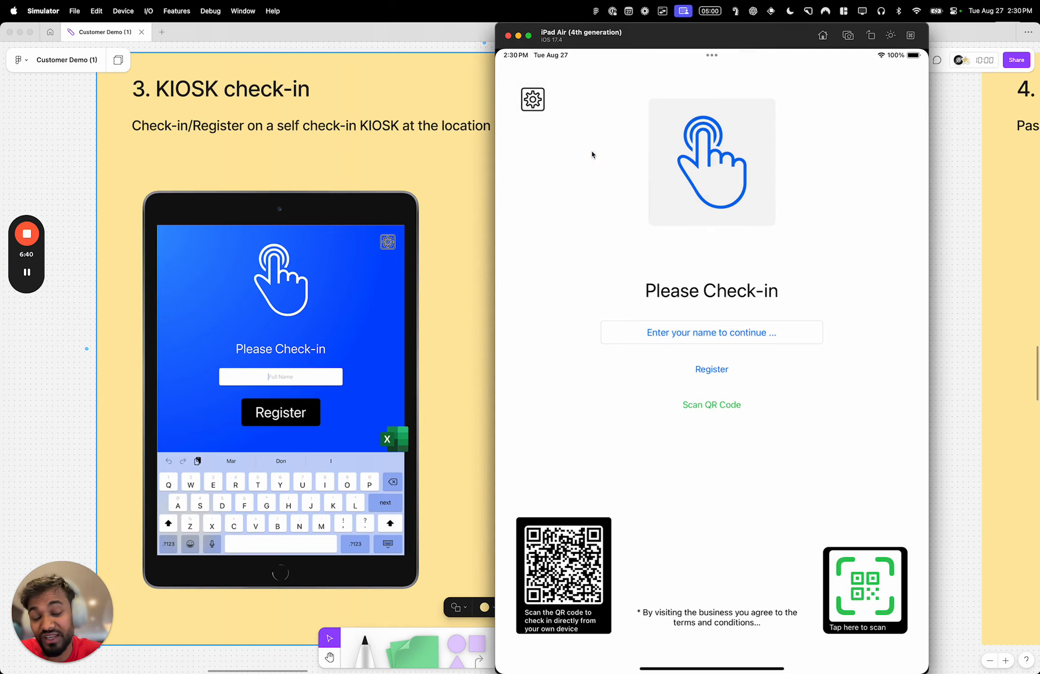
pyautogui.moveTo(702, 418); pyautogui.dragTo(696, 281)
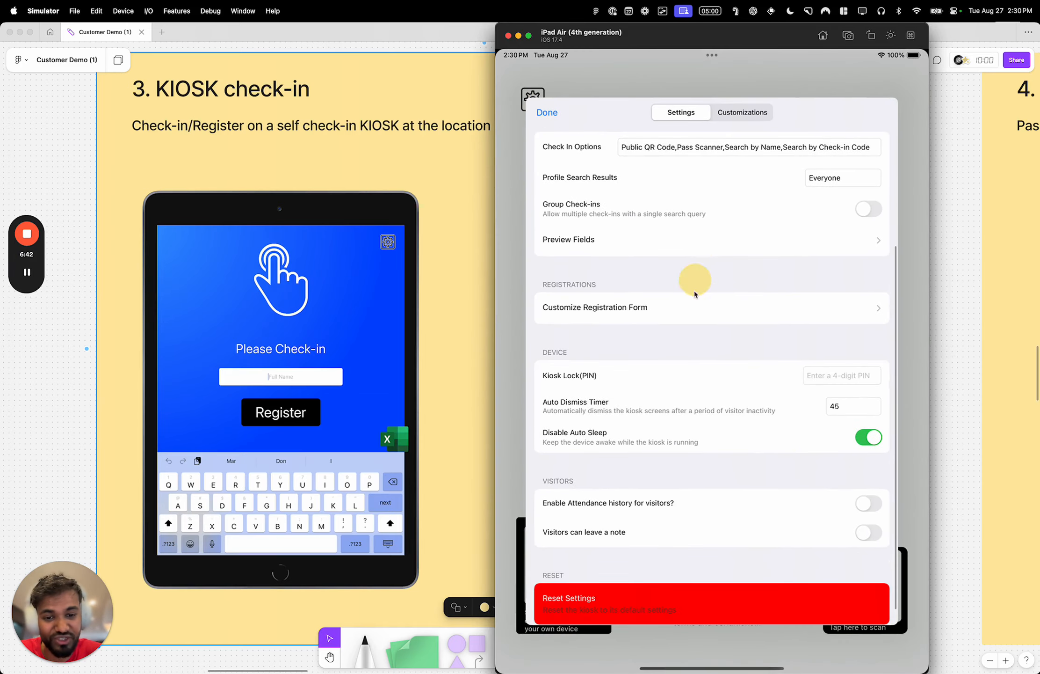
pyautogui.scroll(5, 710, 278)
pyautogui.click(745, 116)
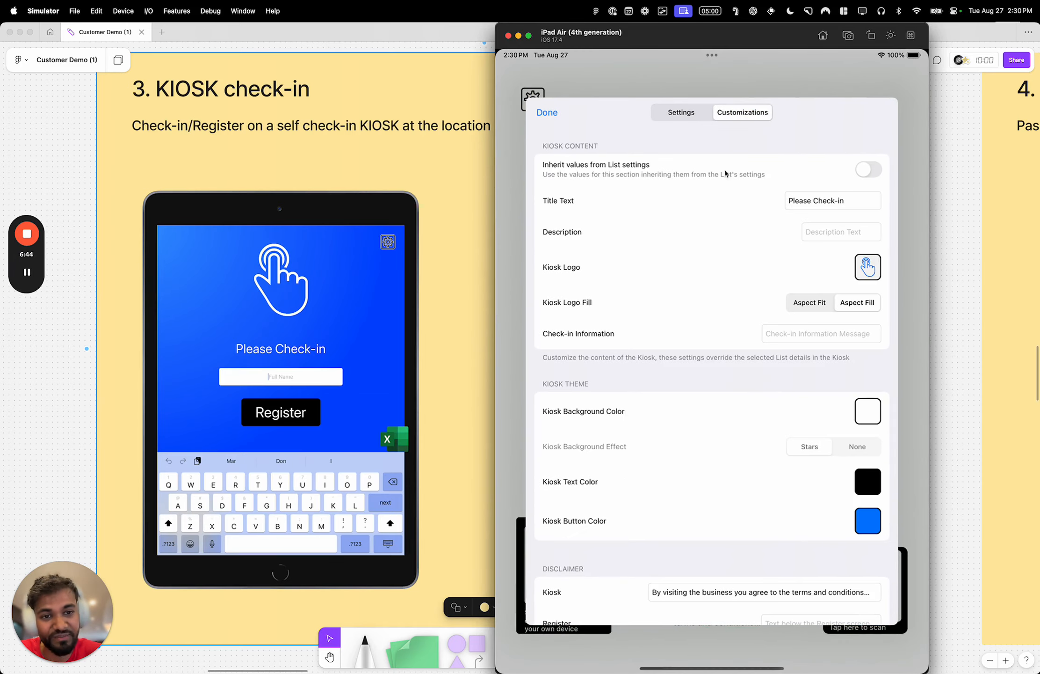
pyautogui.moveTo(813, 390); pyautogui.dragTo(780, 340)
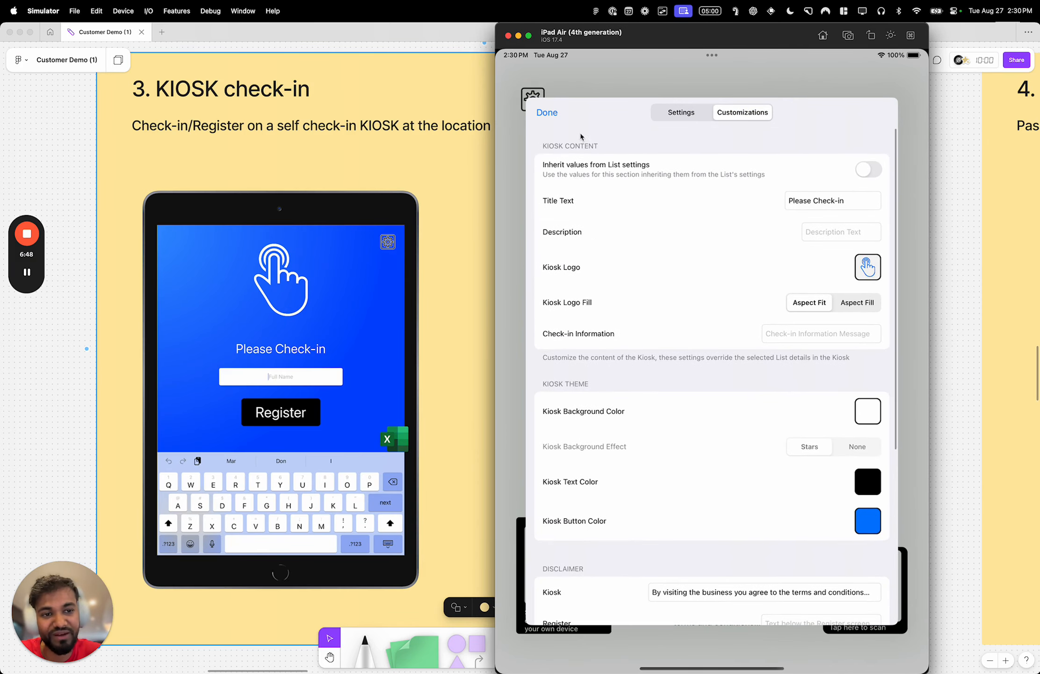
pyautogui.click(546, 113)
# - Switch to the Customer Demo board in Figma and examine the KIOSK check-in and QR codes (passes) sections
pyautogui.press('super+Tab')
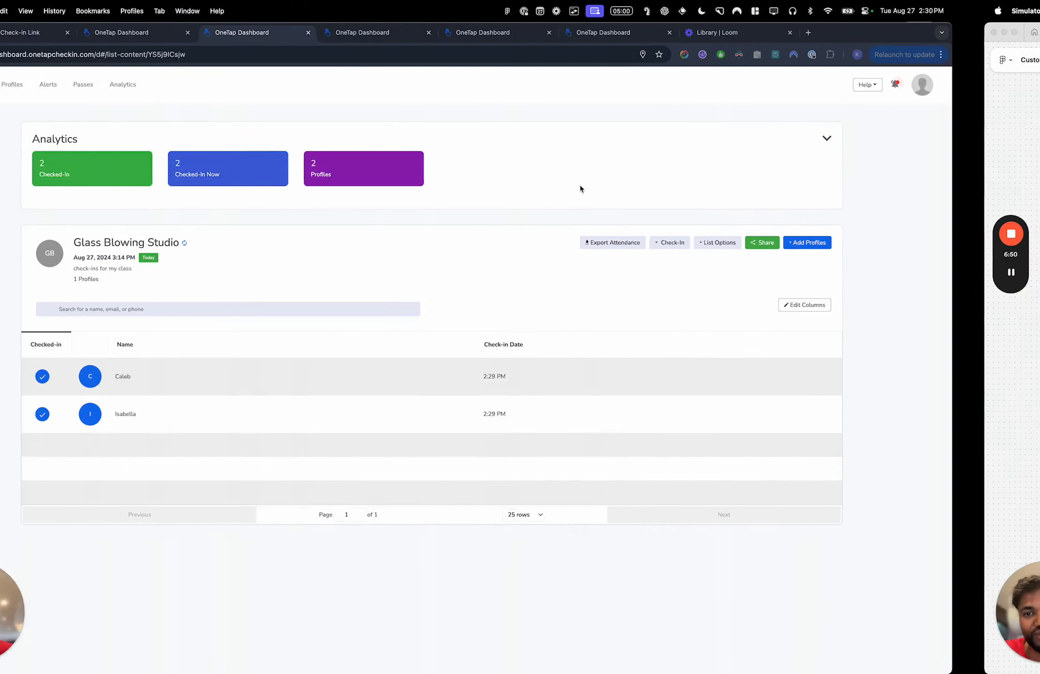
pyautogui.hotkey('ctrl', 'Right')
pyautogui.click(200, 254)
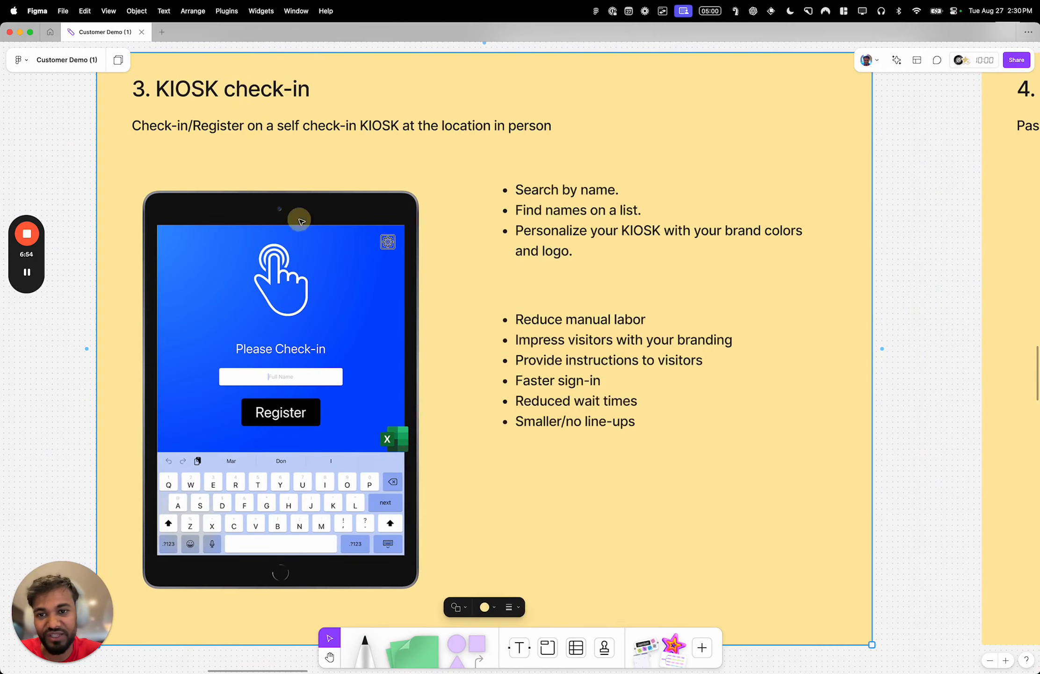
pyautogui.hscroll(-2, 543, 221)
pyautogui.hscroll(-5, 543, 220)
pyautogui.hscroll(6, 543, 220)
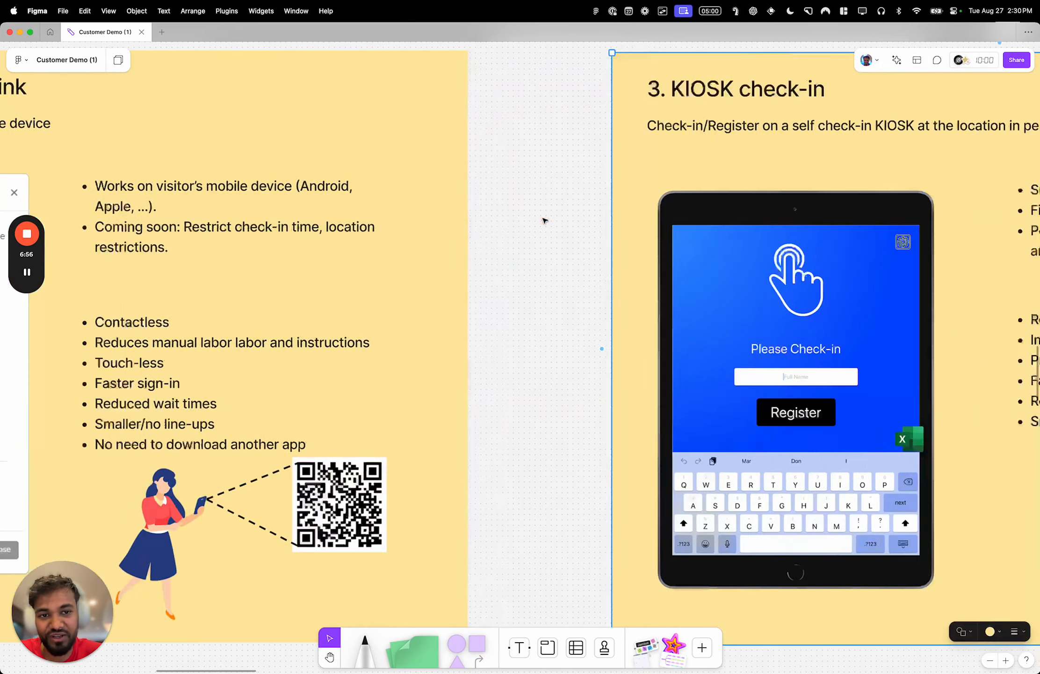
pyautogui.hscroll(8, 544, 220)
pyautogui.click(480, 163)
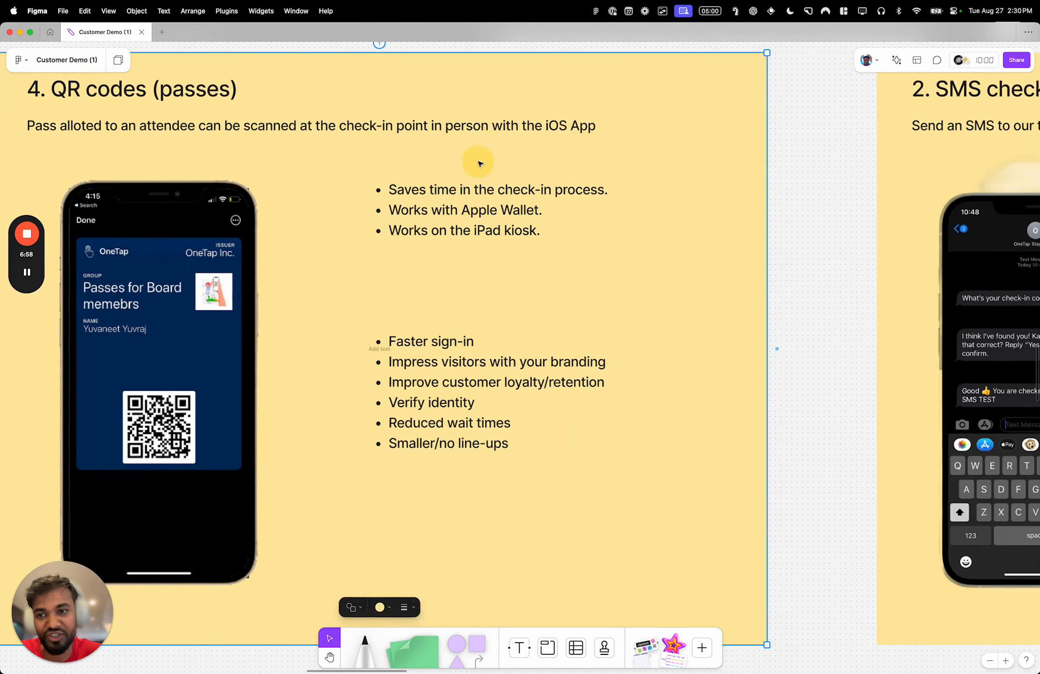
pyautogui.hscroll(-3, 479, 163)
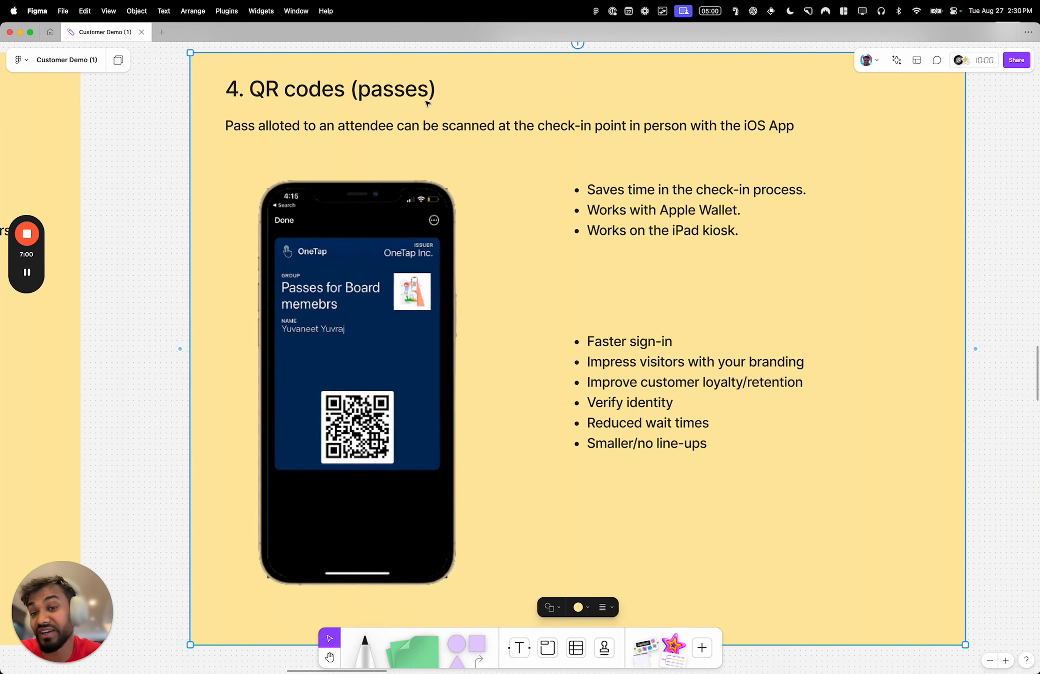
# - Review the QR codes (passes) section, then switch to the Glass Blowing Studio list in Chrome and open the first attendee's profile
pyautogui.hscroll(-8, 429, 117)
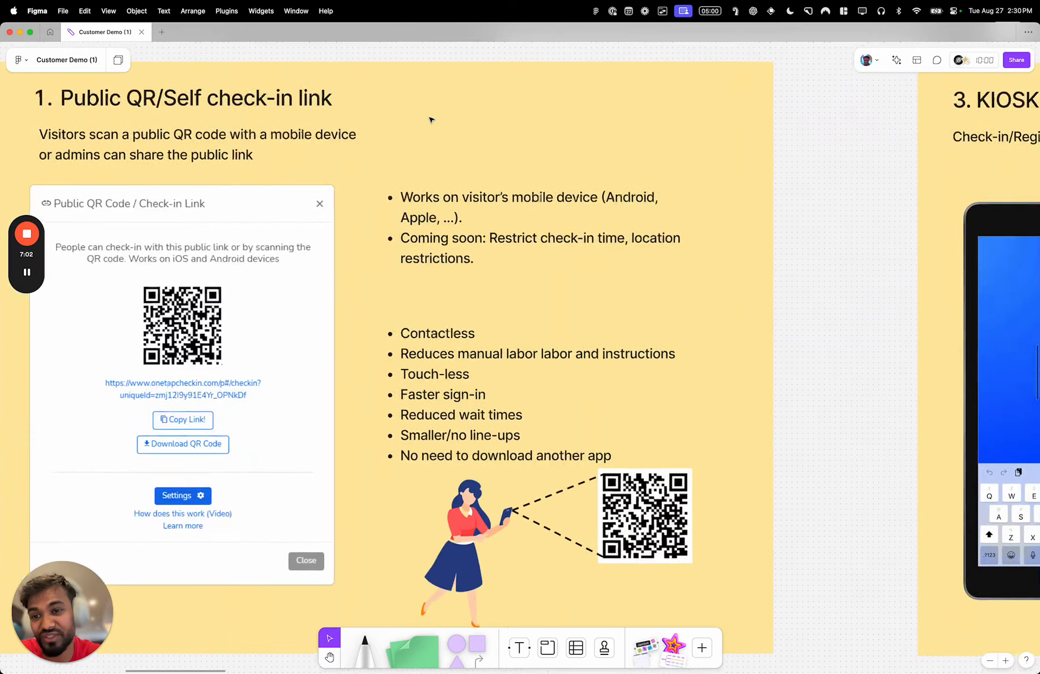
pyautogui.hscroll(8, 264, 126)
pyautogui.hotkey('shift', '2')
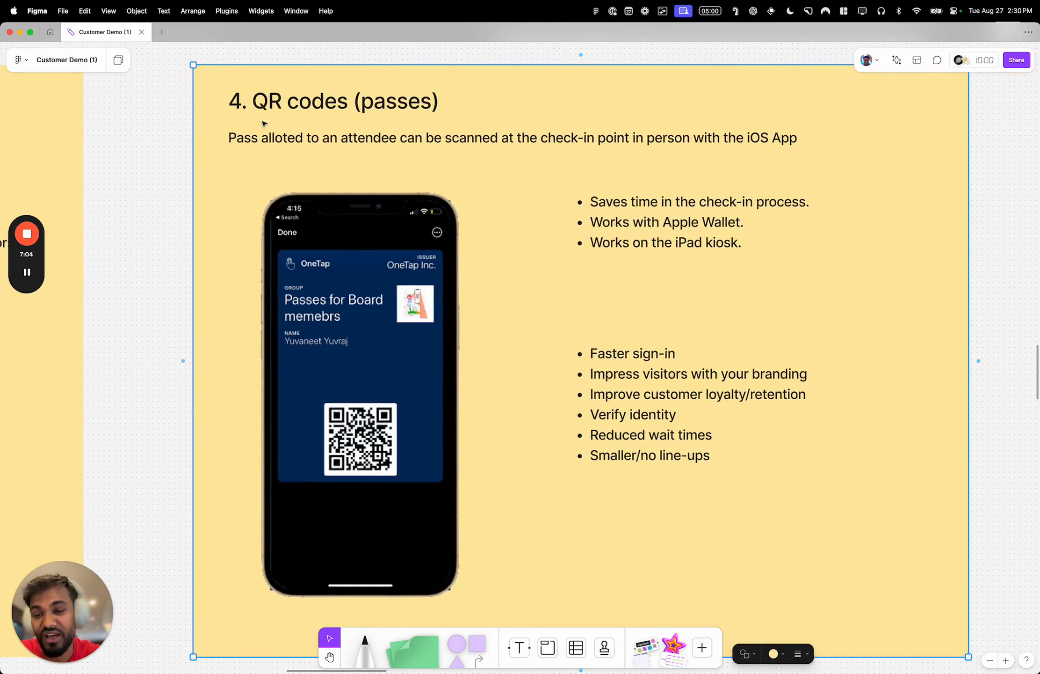
pyautogui.hotkey('ctrl', 'Left')
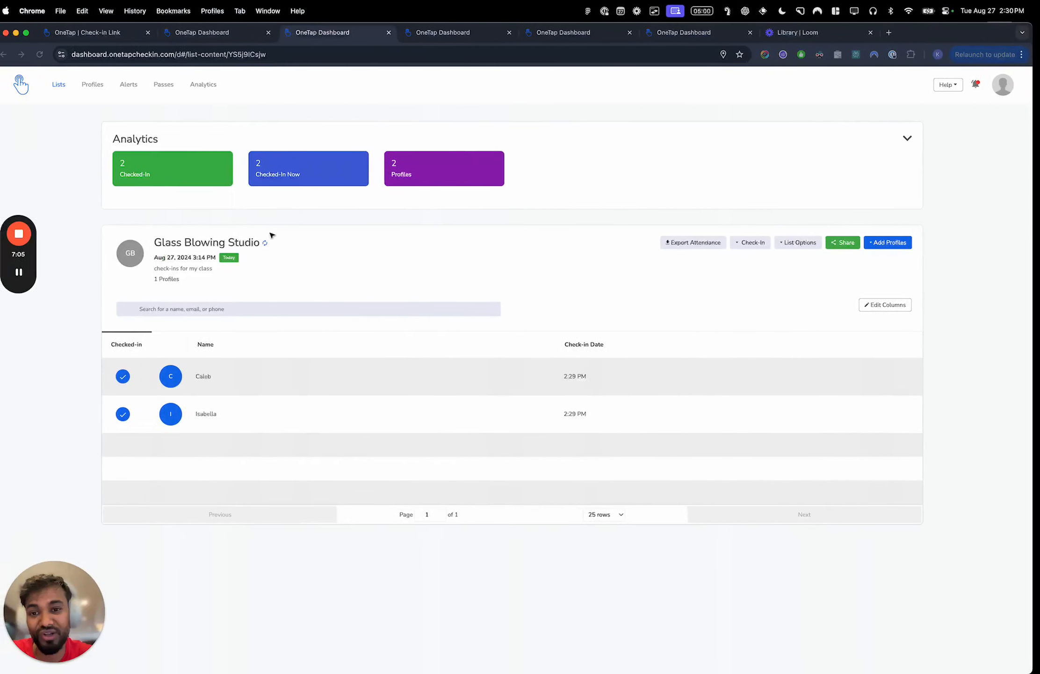
pyautogui.click(243, 390)
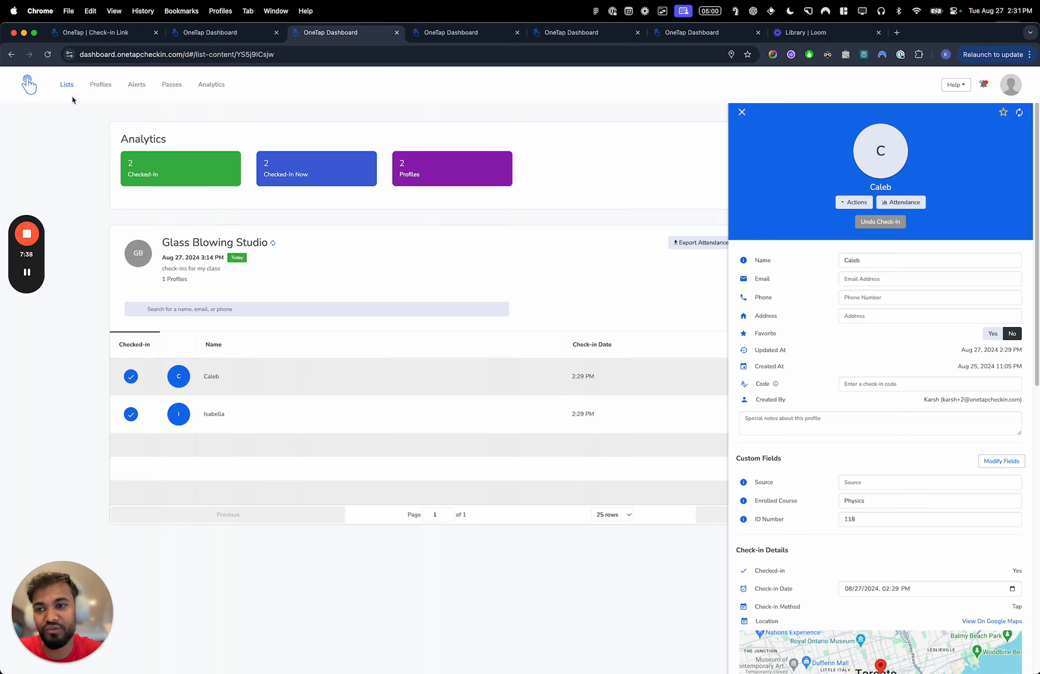
# - Open the third and then the second profile on the Profiles page, and view all passes of the second one
pyautogui.click(99, 85)
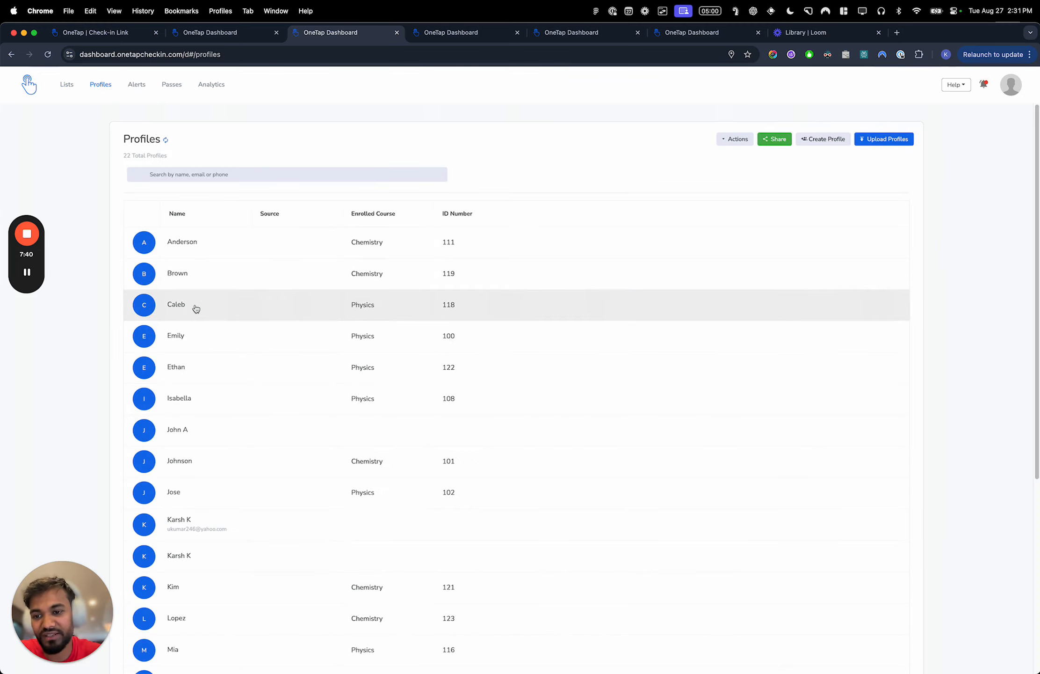
pyautogui.click(196, 304)
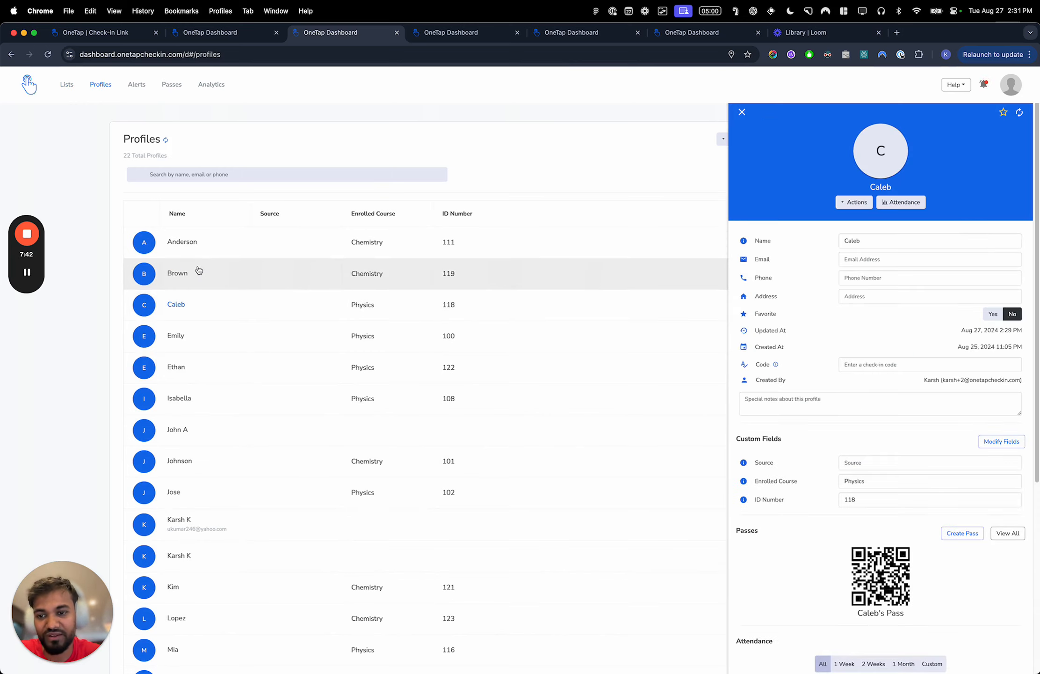
pyautogui.click(197, 276)
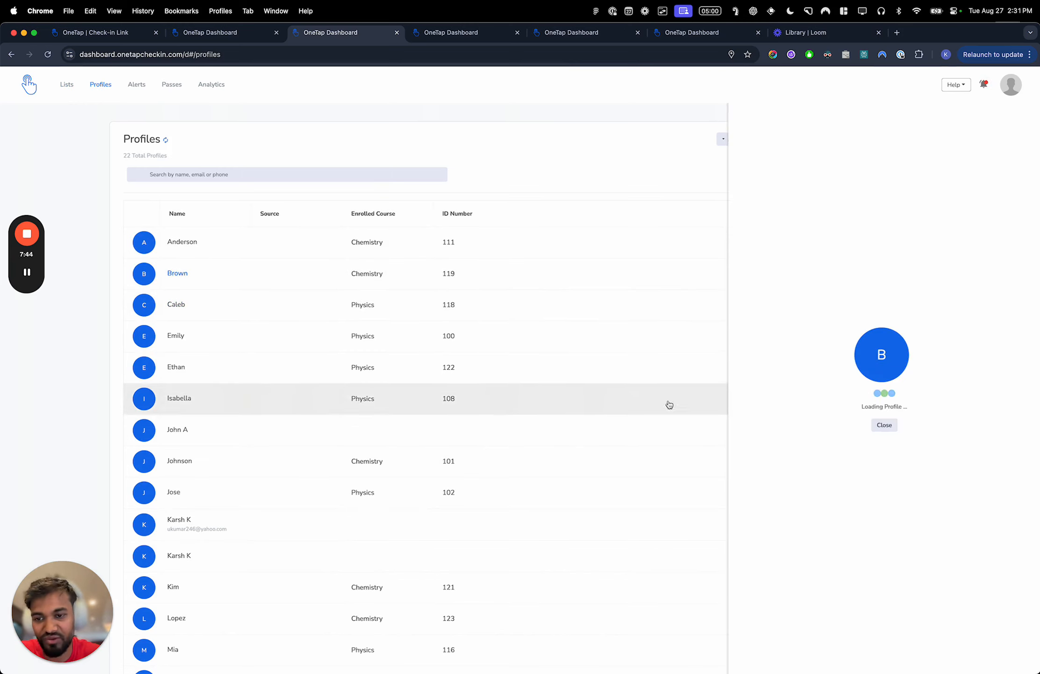
pyautogui.scroll(-5, 869, 505)
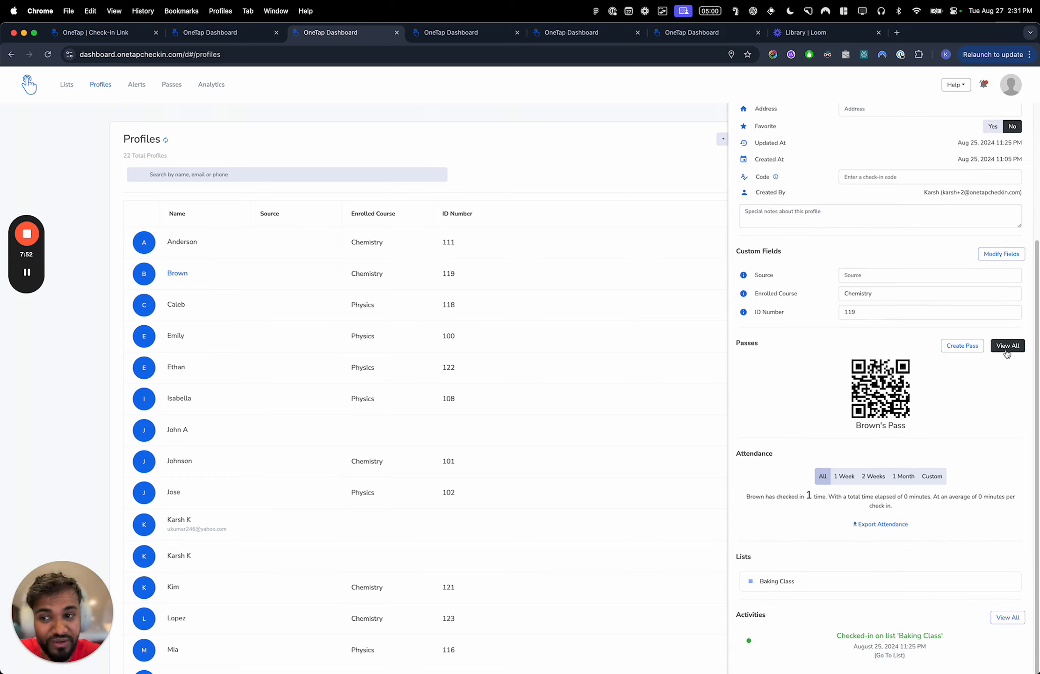
pyautogui.click(1007, 346)
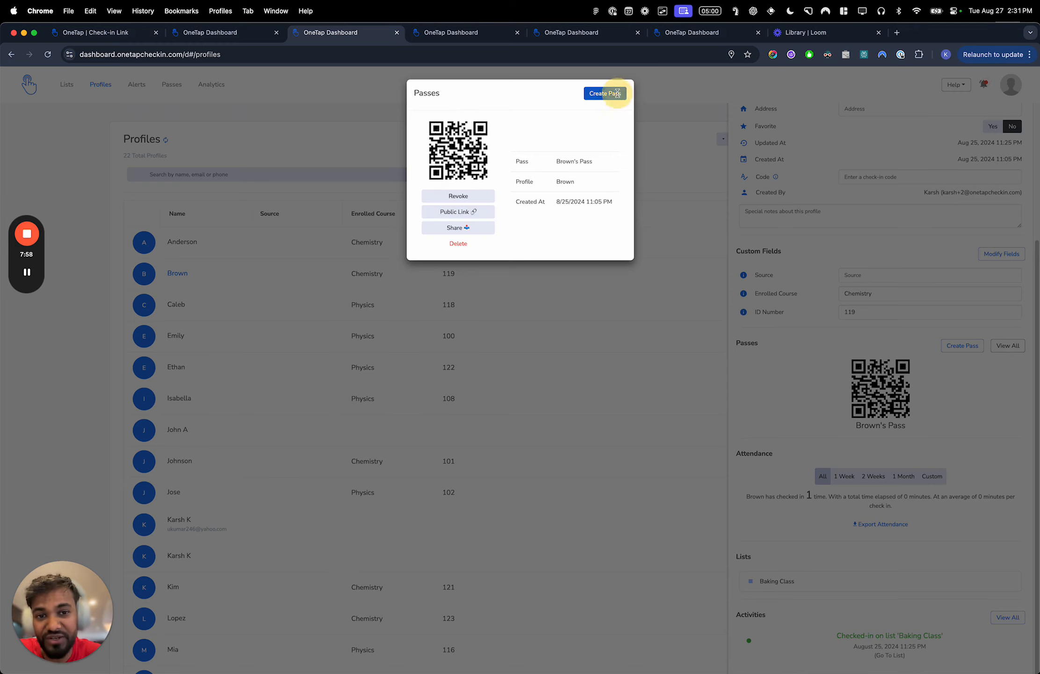
# - Examine the form for creating an individual QR pass for this profile, and leave it without creating a pass
pyautogui.click(612, 93)
pyautogui.click(463, 136)
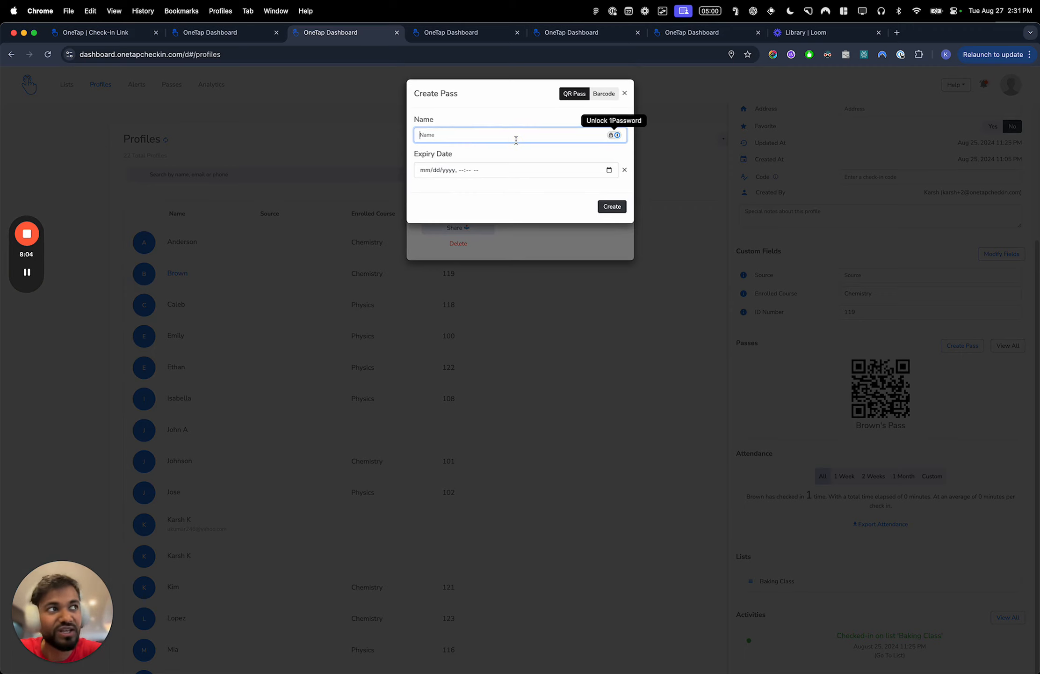
pyautogui.press('Escape')
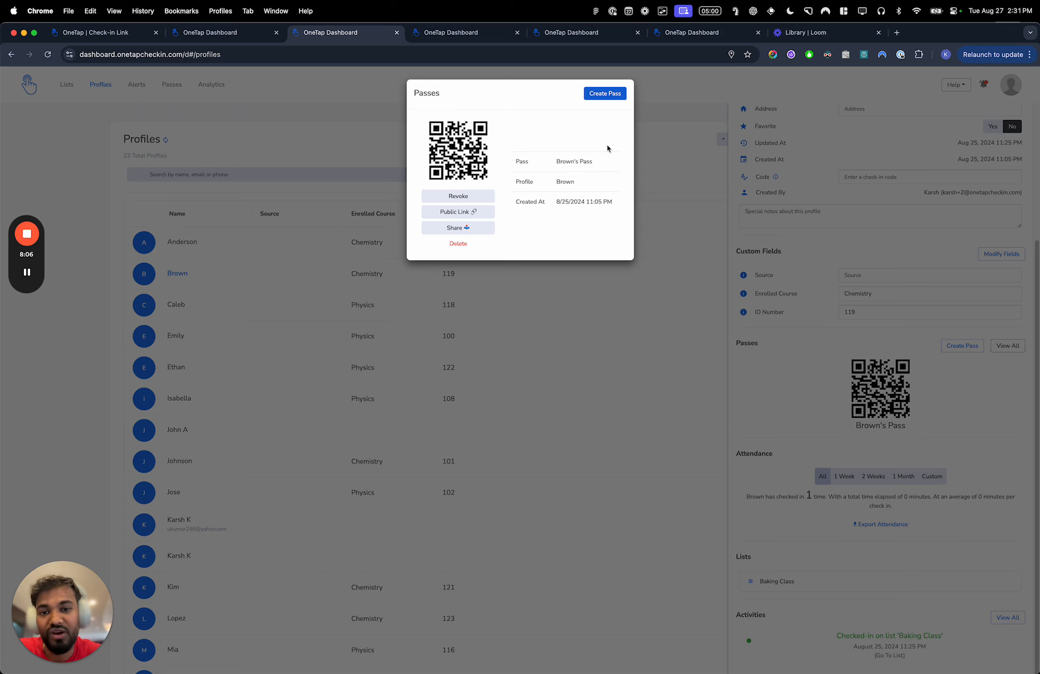
pyautogui.press('XF86MonBrightnessDown')
pyautogui.click(676, 119)
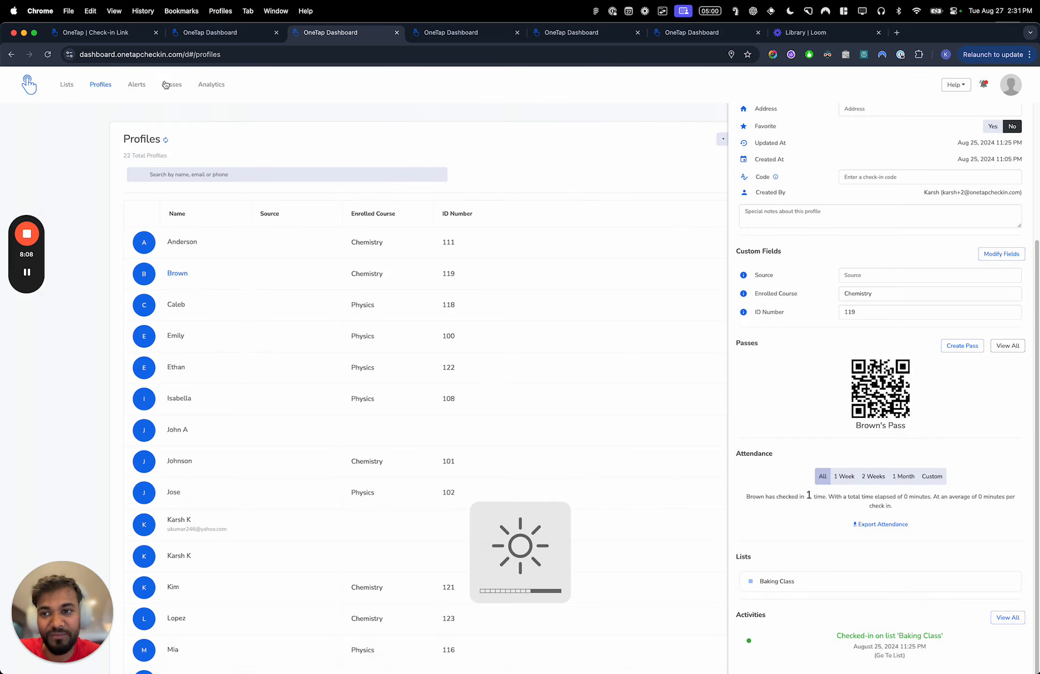
# - Start a new group pass from the Passes page and name it "Event A Passes"
pyautogui.click(172, 85)
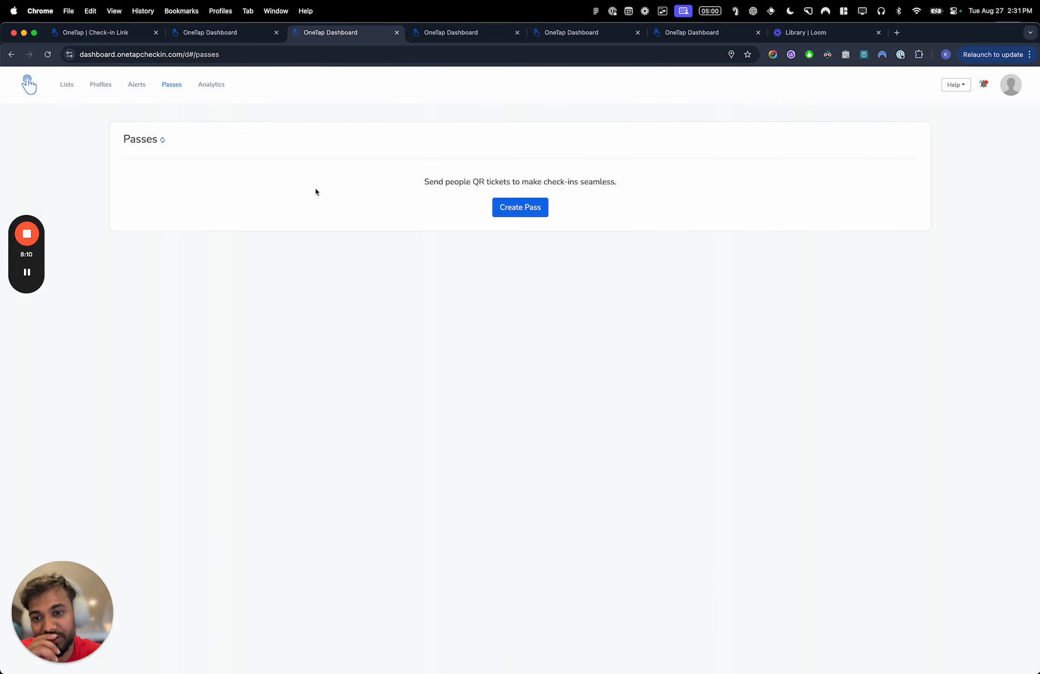
pyautogui.click(517, 207)
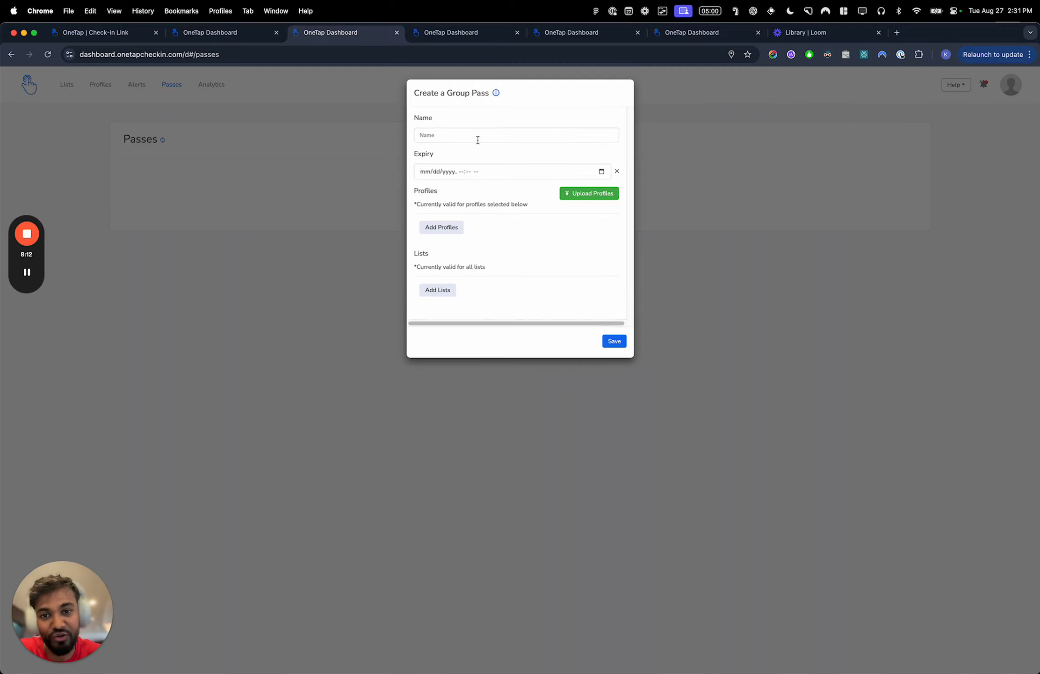
pyautogui.click(478, 139)
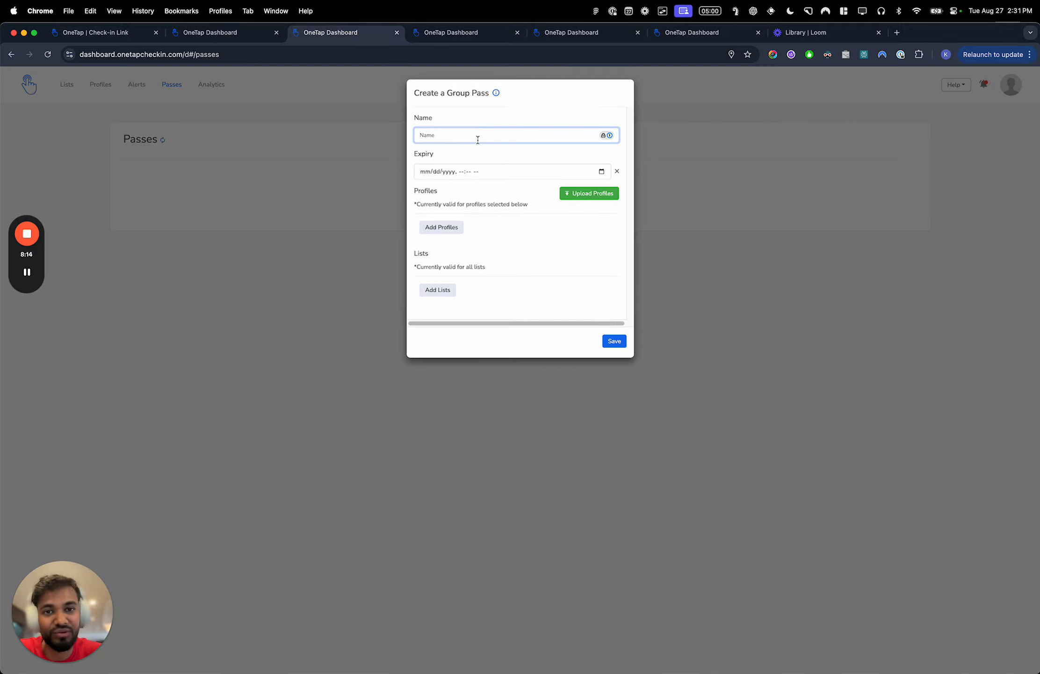
pyautogui.write('A')
pyautogui.press('BackSpace')
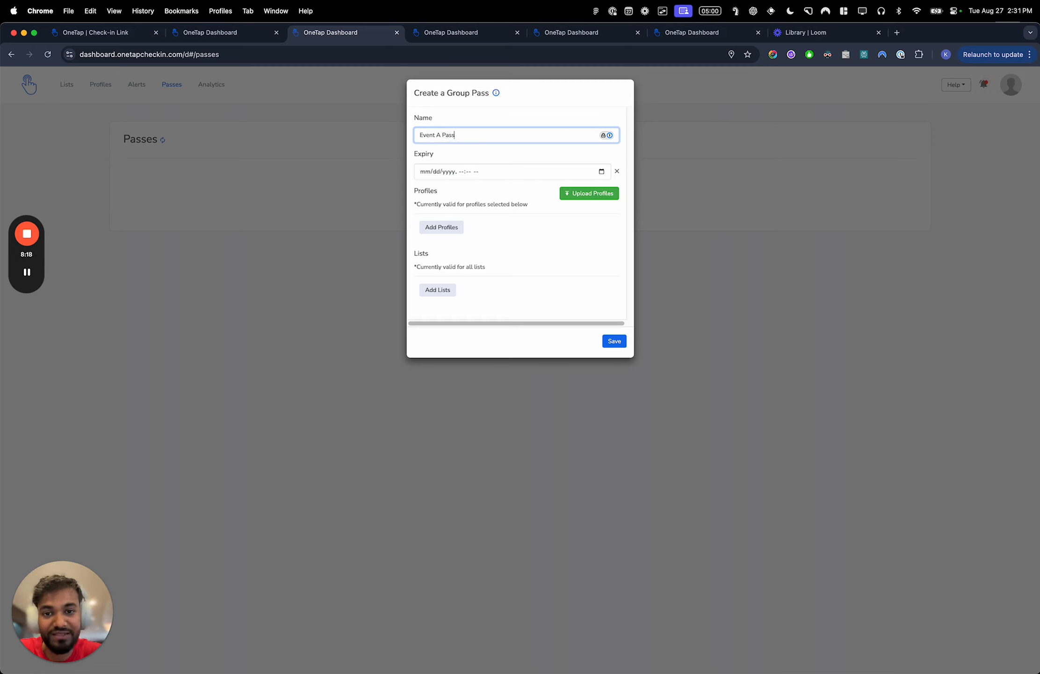
# - Add the second to fifth listed profiles to the group pass, remove the first of these again, and save the pass
pyautogui.click(441, 227)
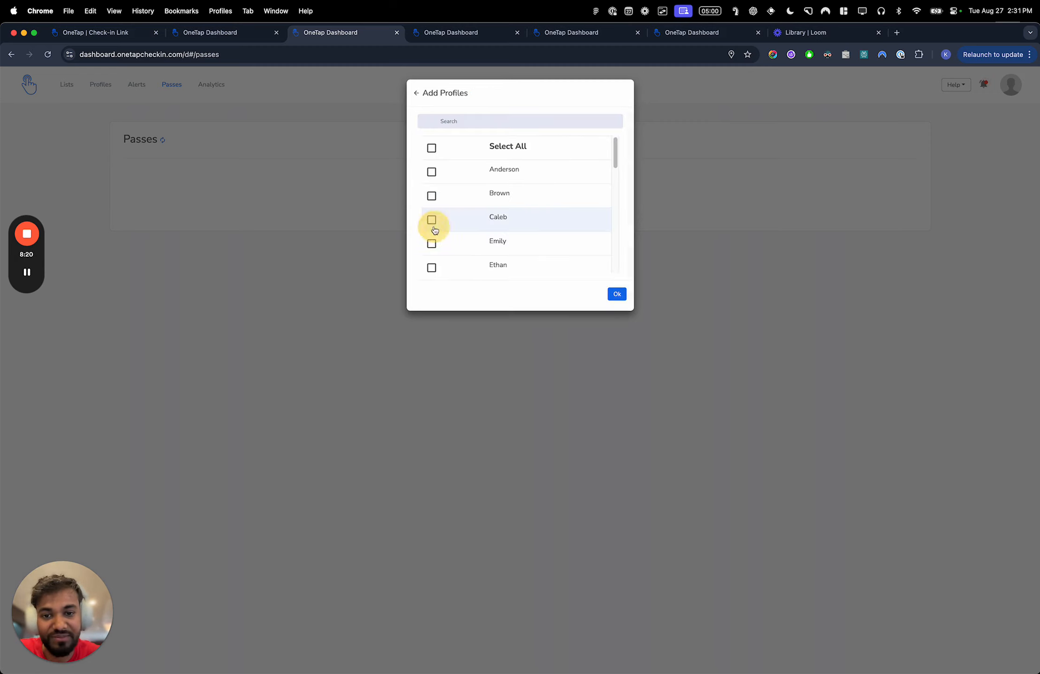
pyautogui.click(508, 192)
pyautogui.click(506, 217)
pyautogui.click(509, 266)
pyautogui.click(514, 250)
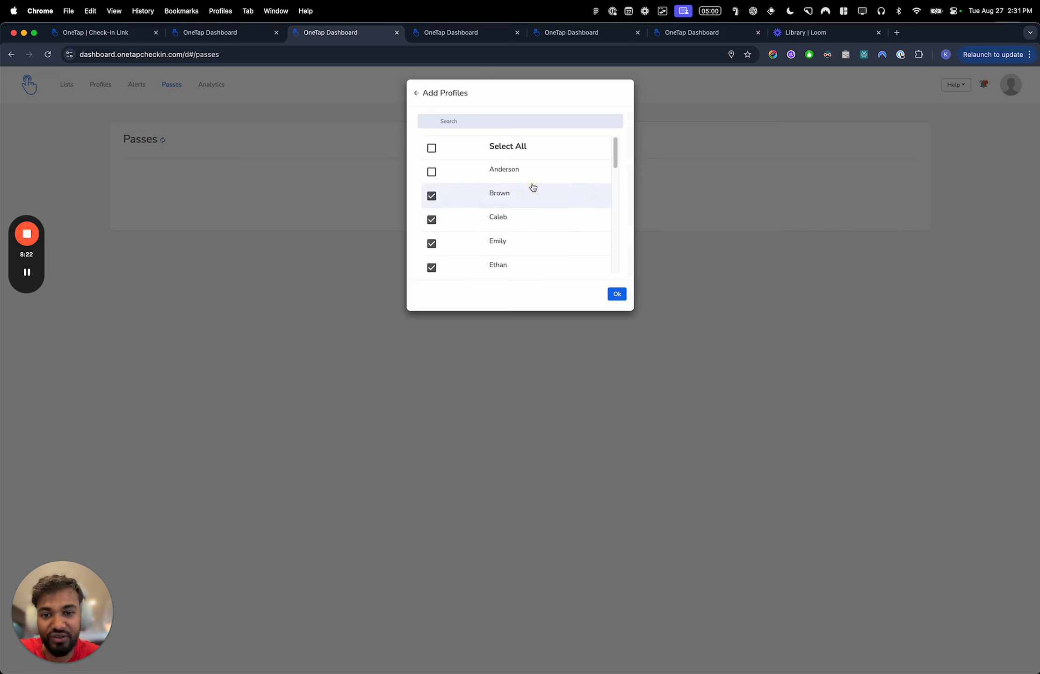
pyautogui.click(617, 294)
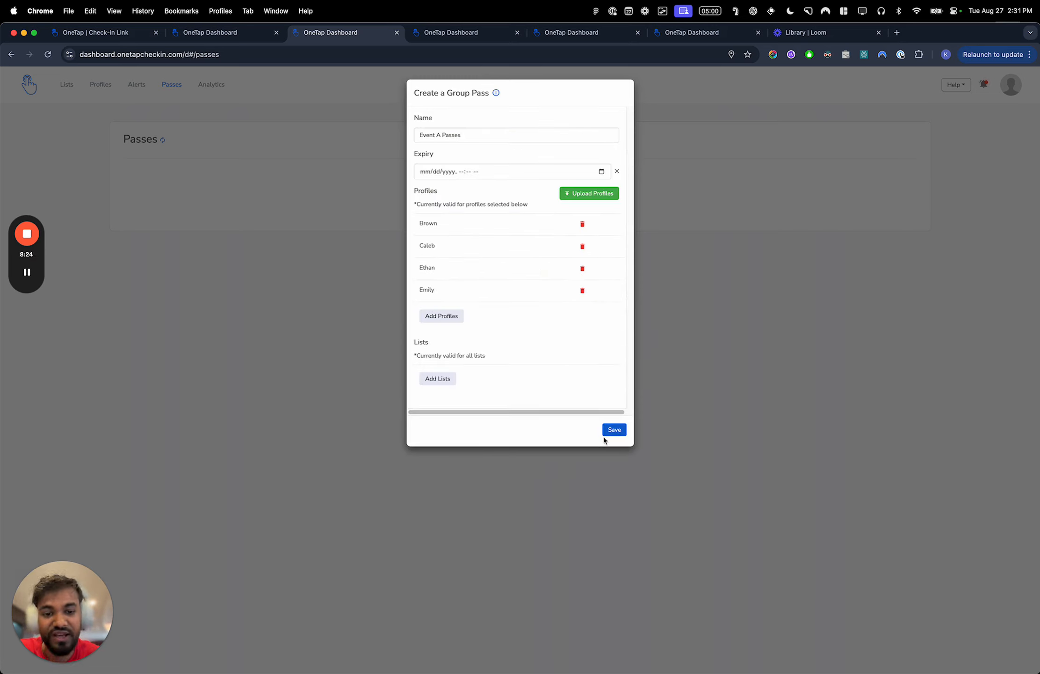
pyautogui.click(582, 223)
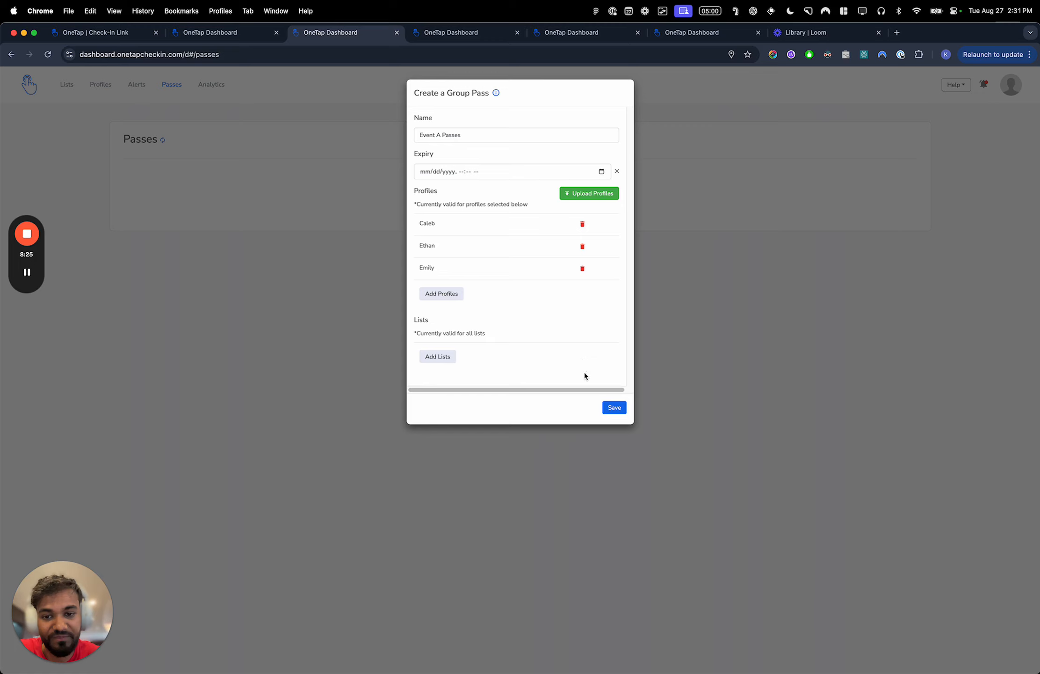
pyautogui.click(612, 408)
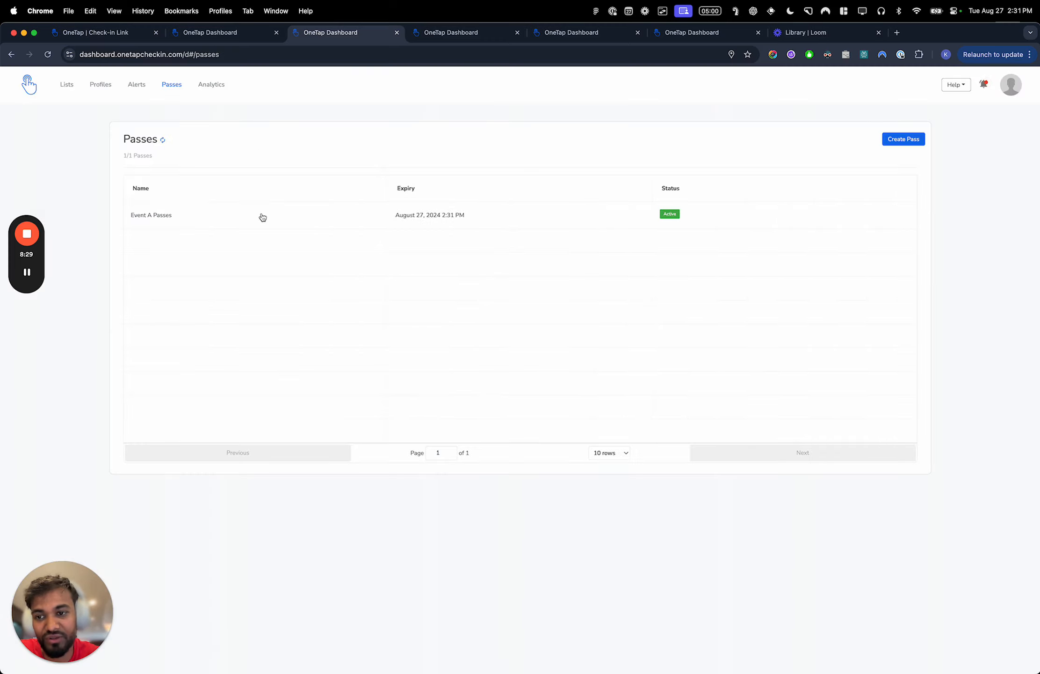
# - Open the details of Event A Passes and view its individual passes
pyautogui.click(261, 215)
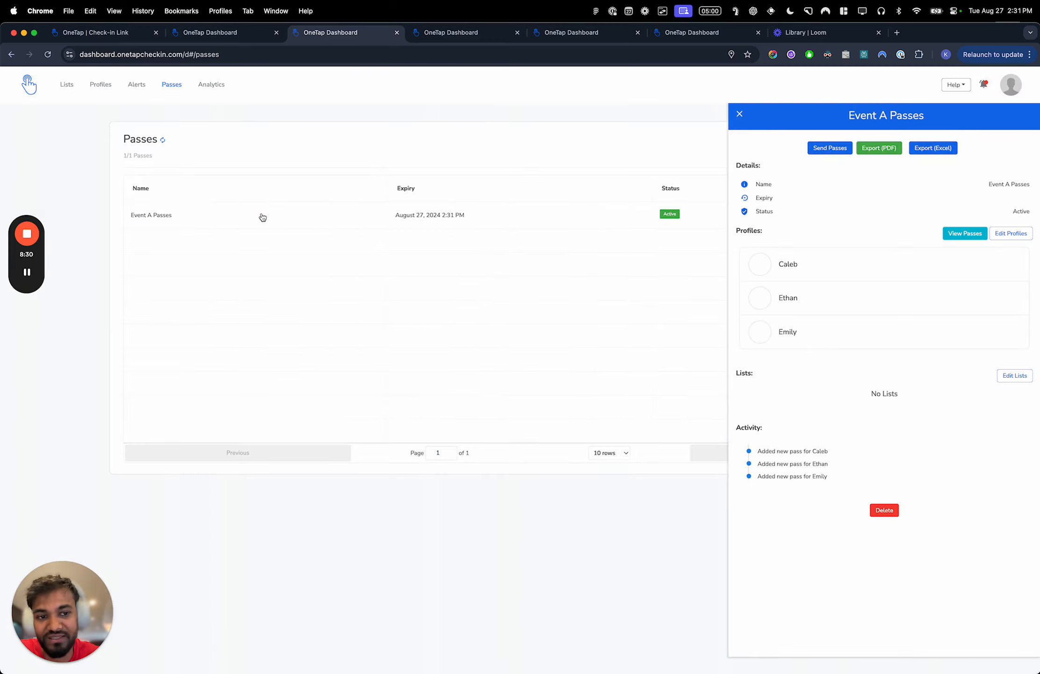
pyautogui.click(965, 236)
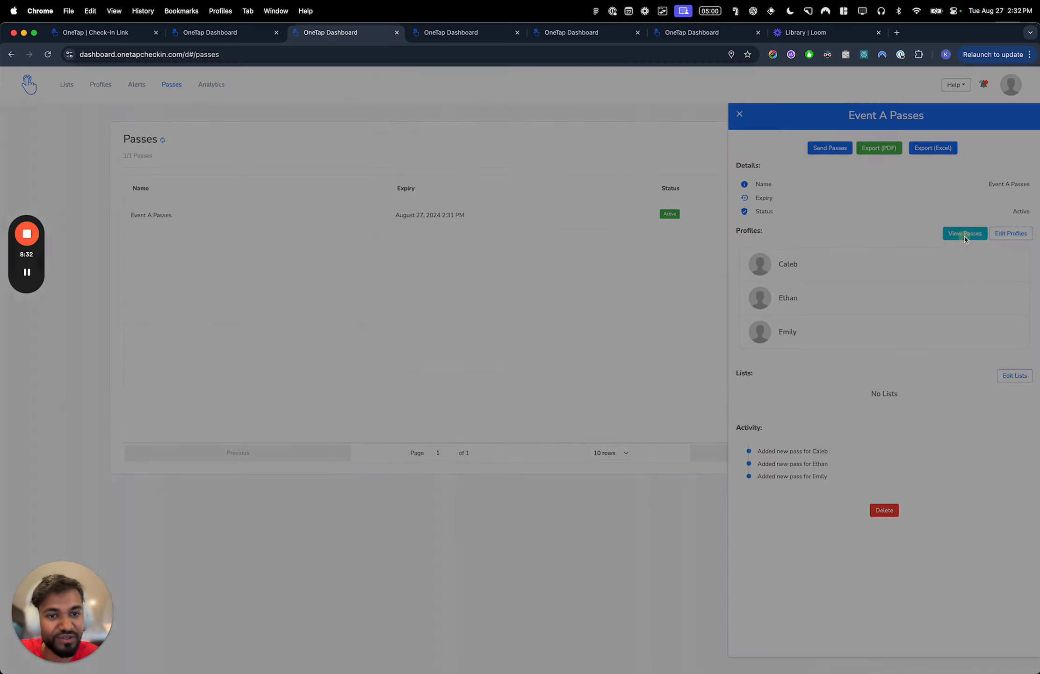
pyautogui.scroll(-3, 630, 253)
pyautogui.click(711, 185)
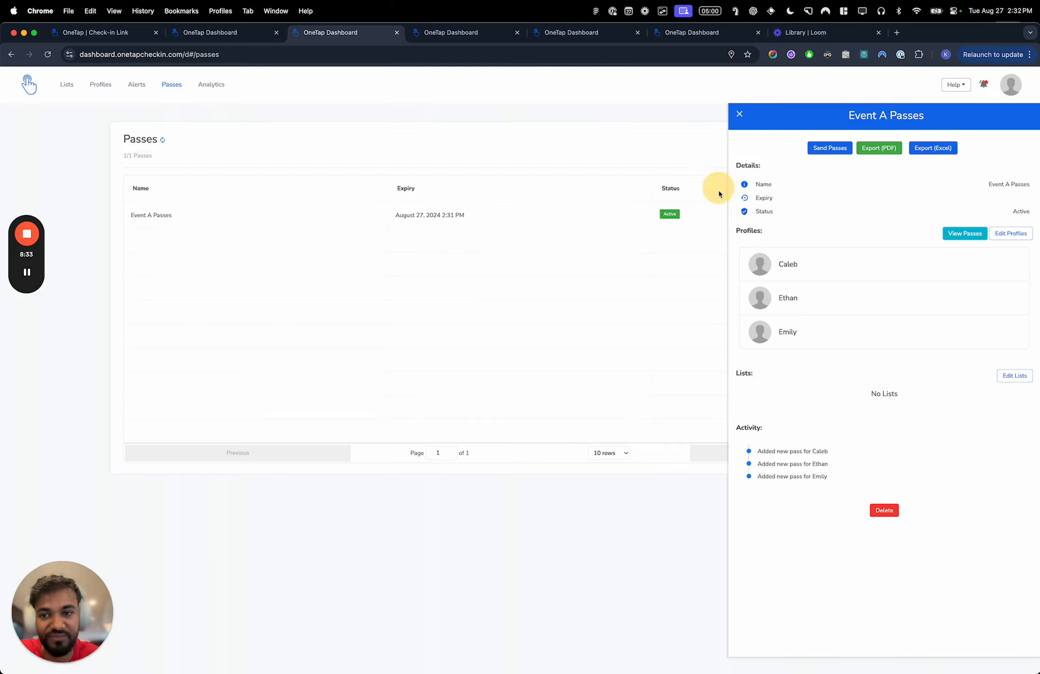
# - Reopen the second profile on the Profiles page, open its pass's public link and select that page's web address
pyautogui.click(92, 86)
pyautogui.scroll(-3, 380, 283)
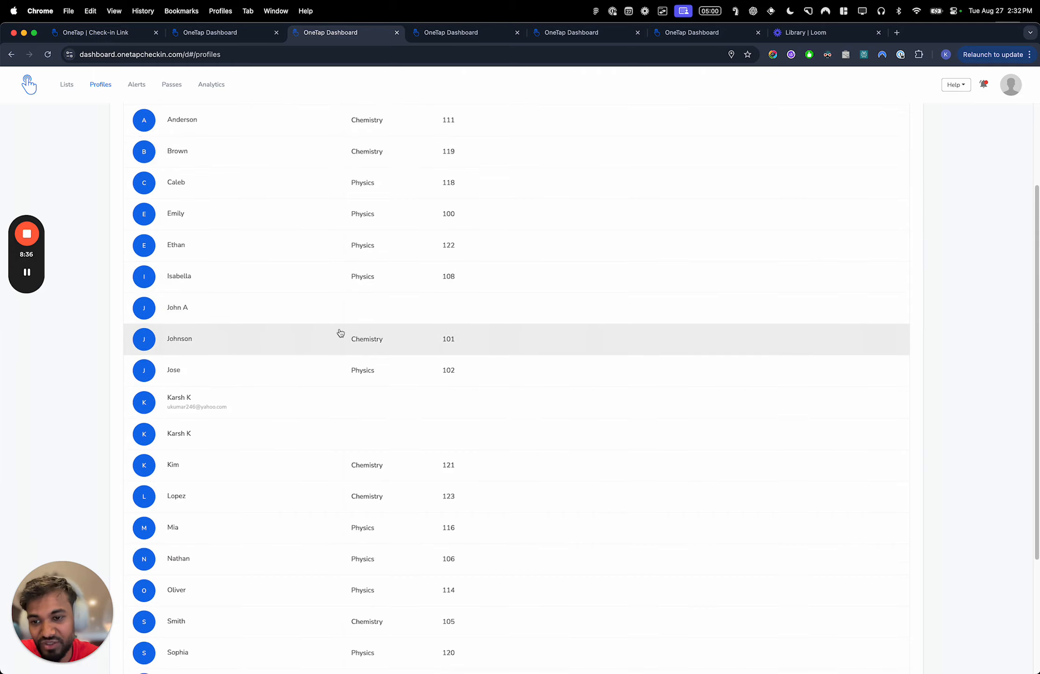
pyautogui.scroll(1, 340, 333)
pyautogui.click(334, 208)
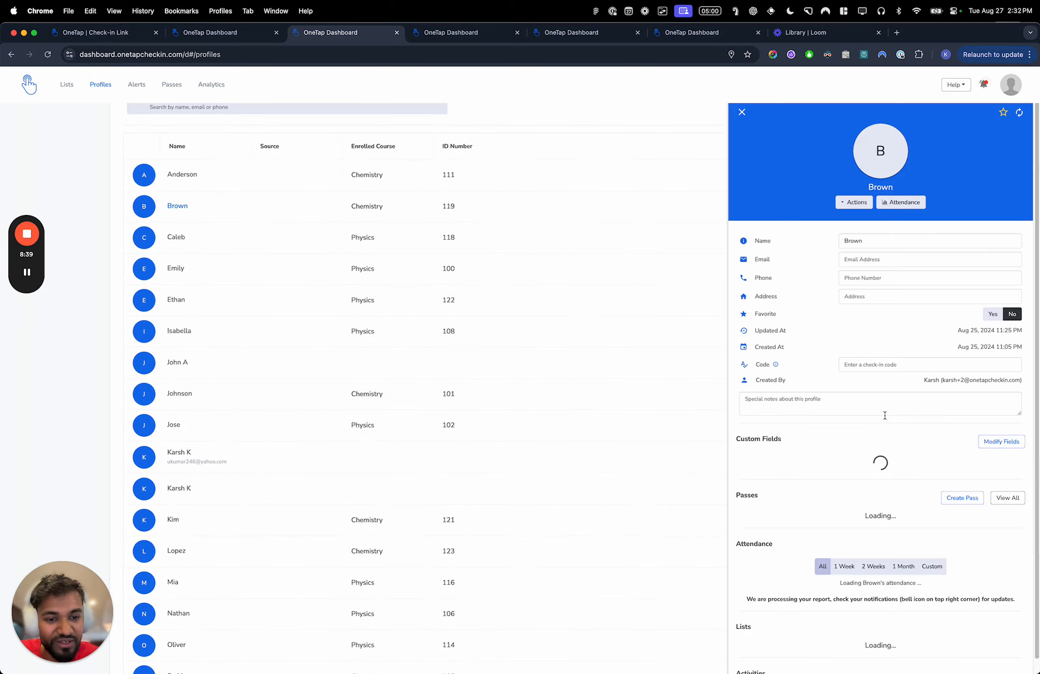
pyautogui.scroll(-3, 885, 415)
pyautogui.click(1000, 392)
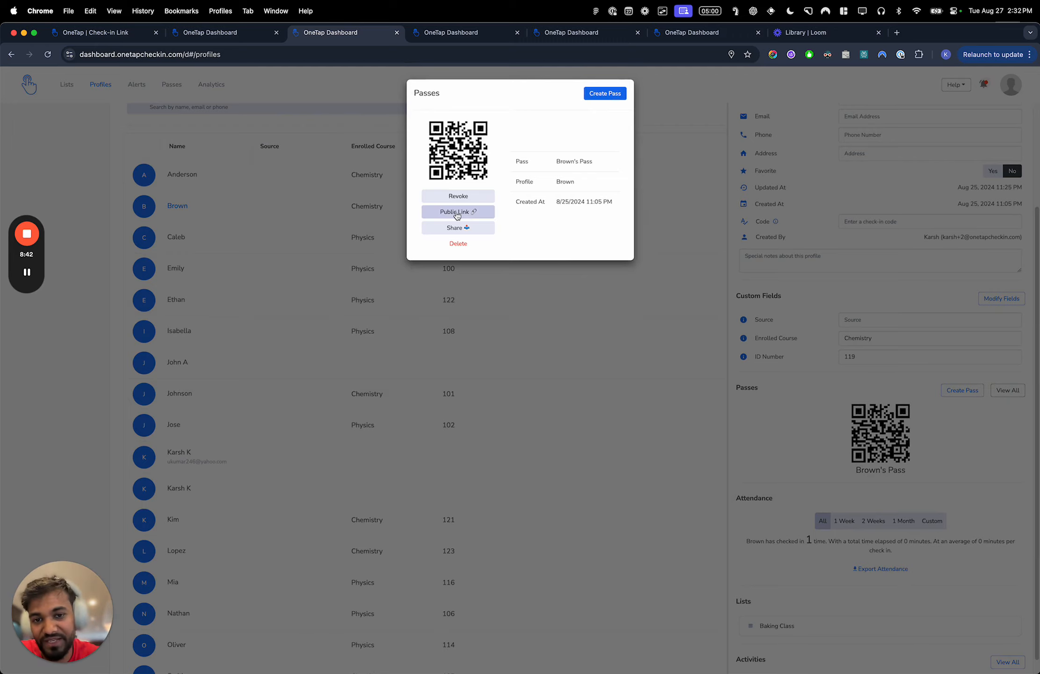
pyautogui.click(457, 213)
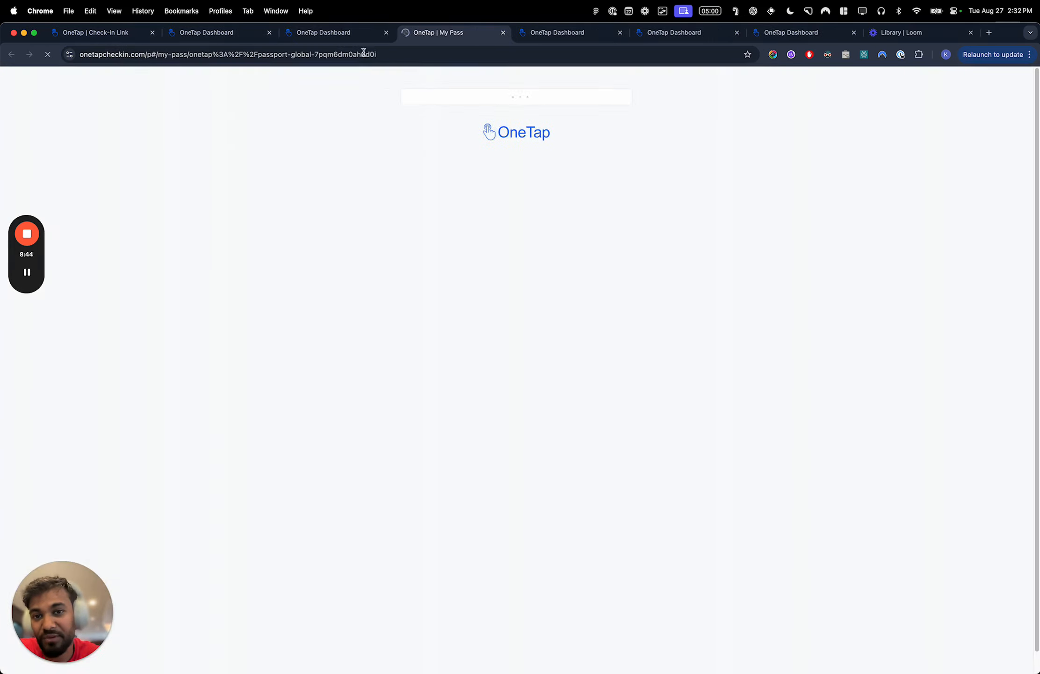
pyautogui.click(382, 55)
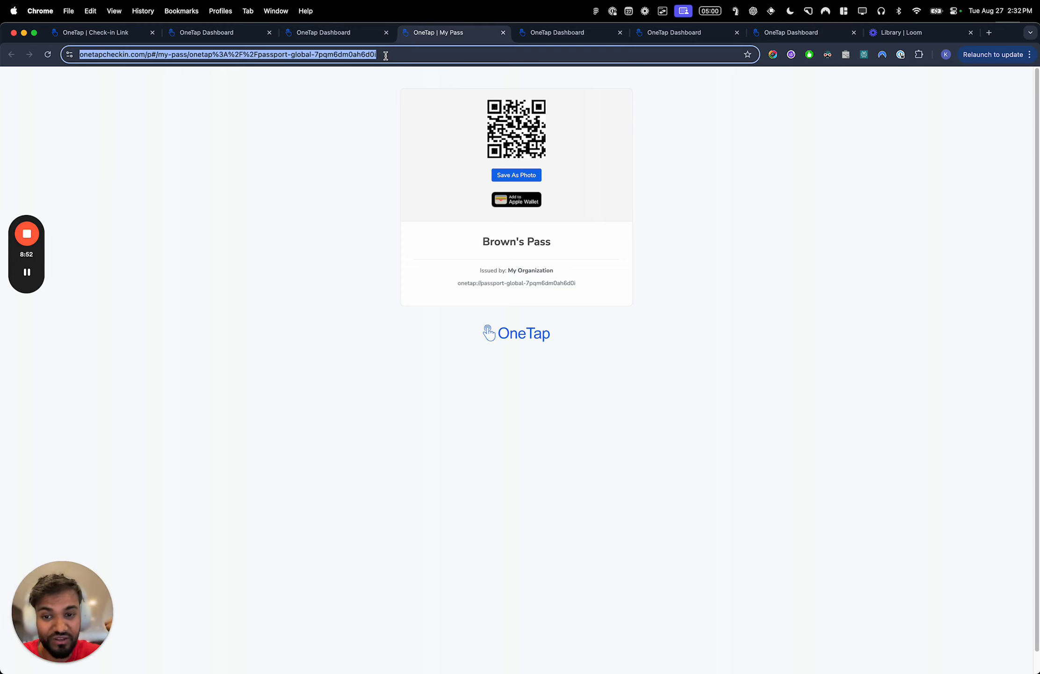
# - Examine the form for sharing the pass by email, then view the pass's public page again and close it
pyautogui.click(357, 32)
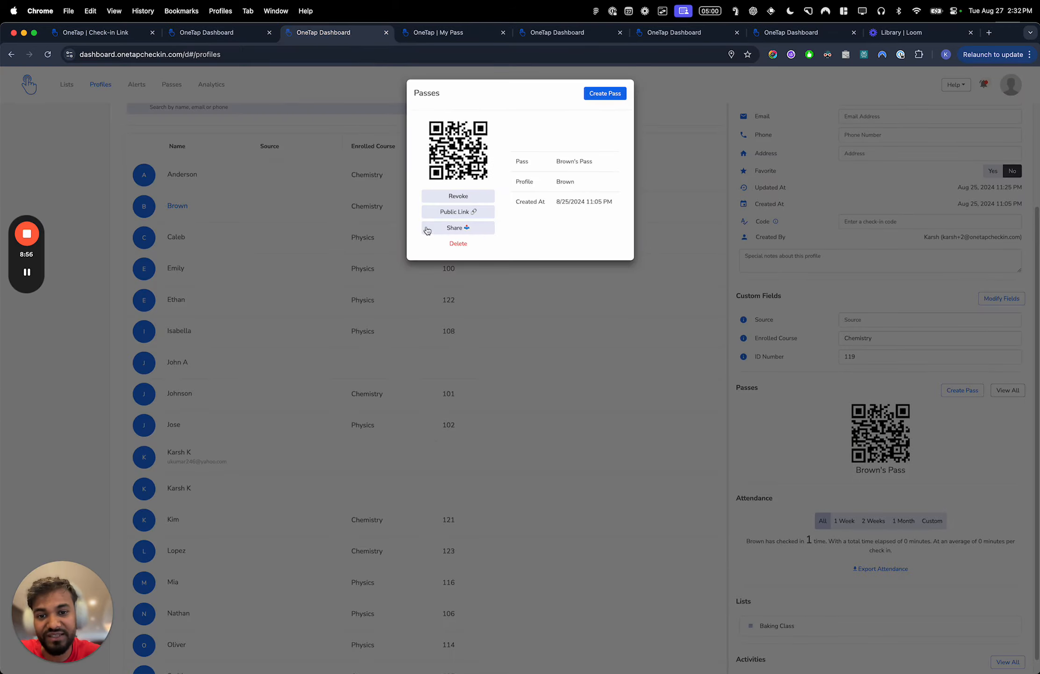
pyautogui.click(458, 229)
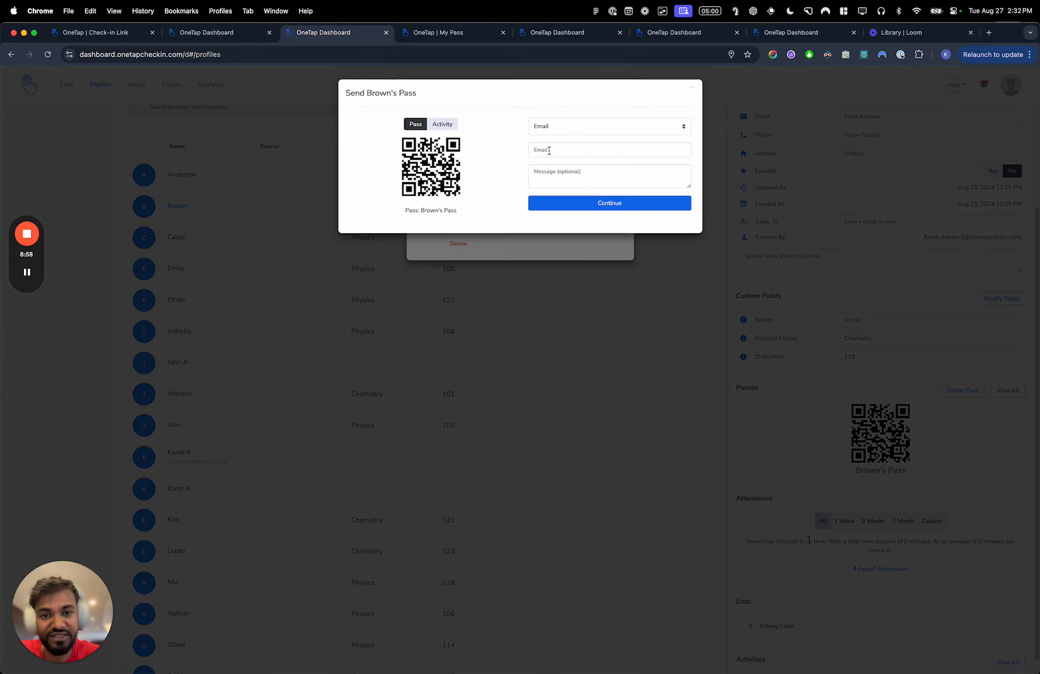
pyautogui.click(459, 75)
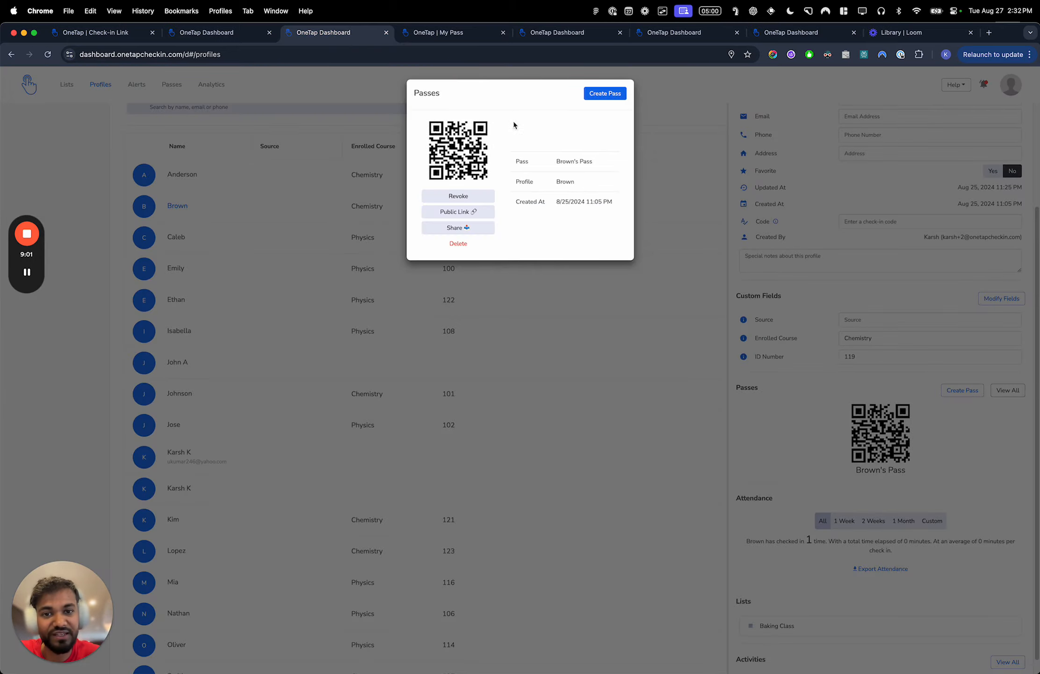
pyautogui.click(479, 215)
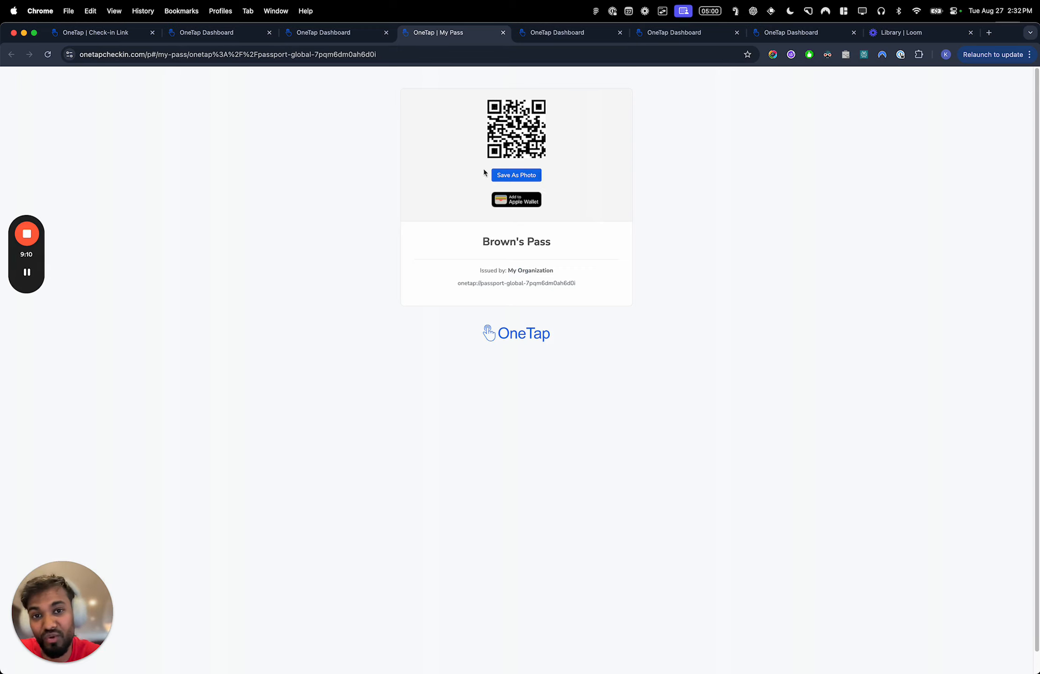
pyautogui.press('super+w')
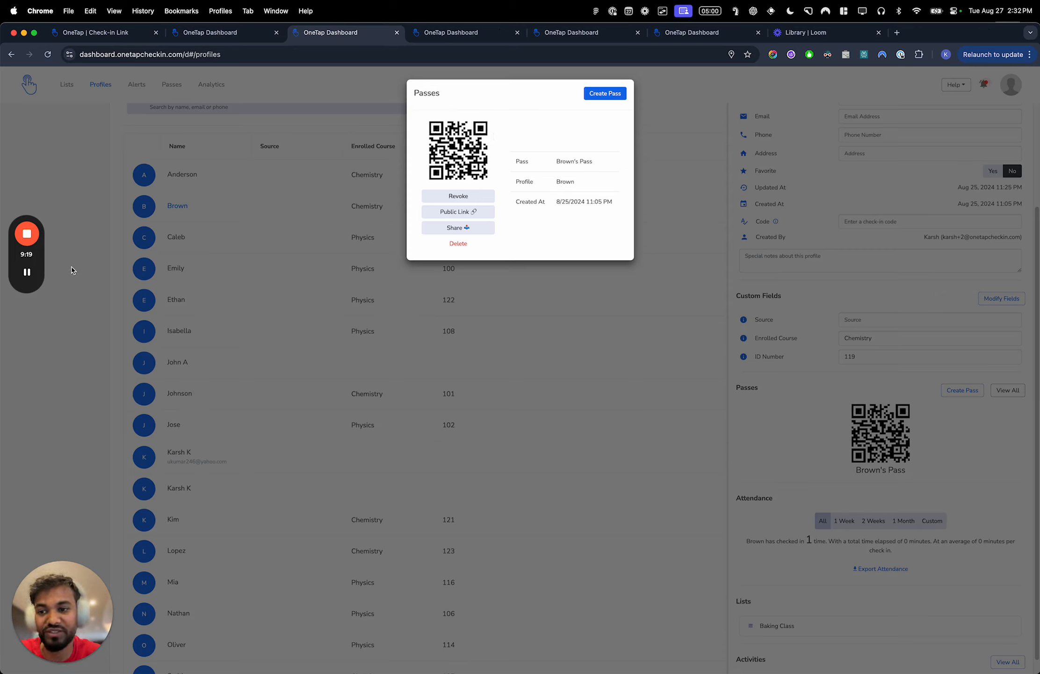
pyautogui.click(26, 271)
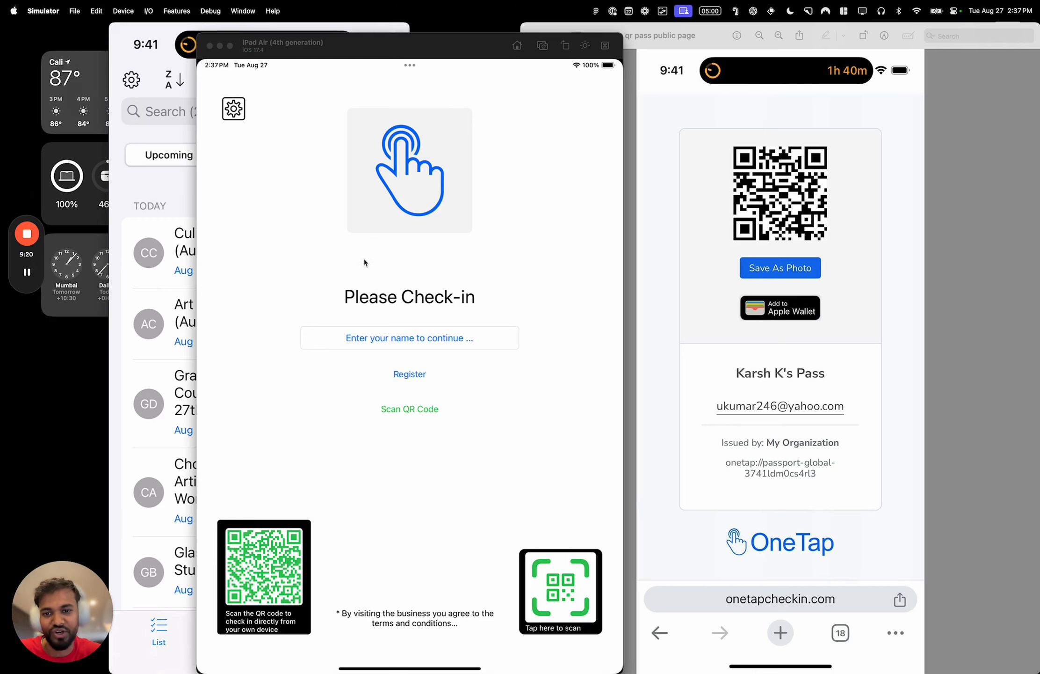
# - Move the mirrored phone window off the desktop widgets and place it over the iPad kiosk, beside the QR pass image
pyautogui.moveTo(177, 31); pyautogui.dragTo(795, 398)
pyautogui.click(388, 310)
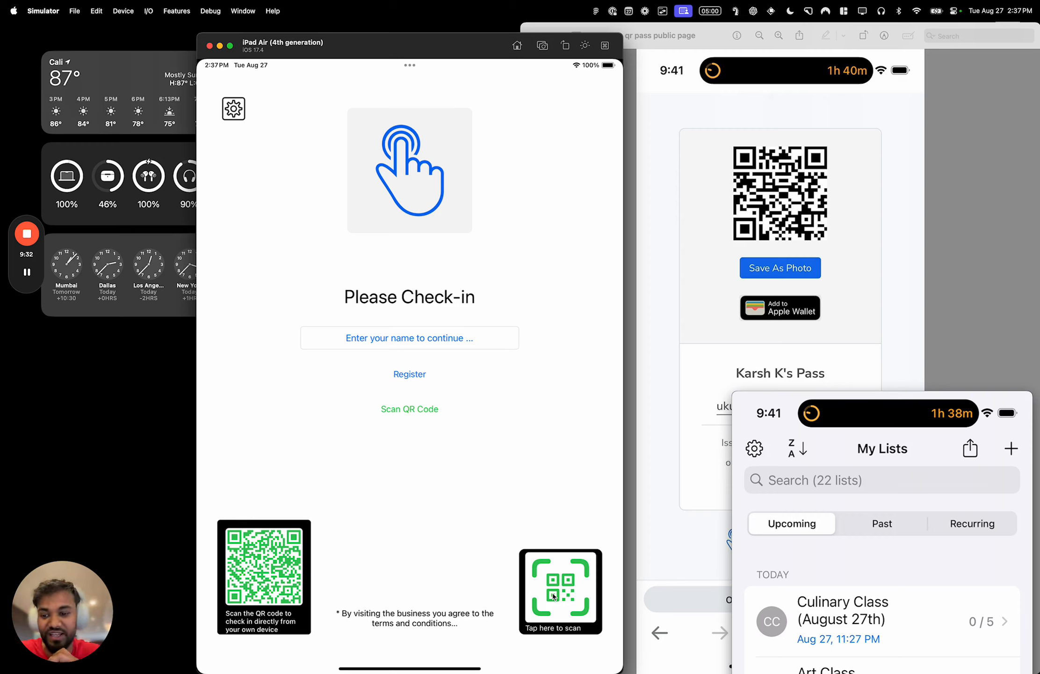
pyautogui.click(865, 396)
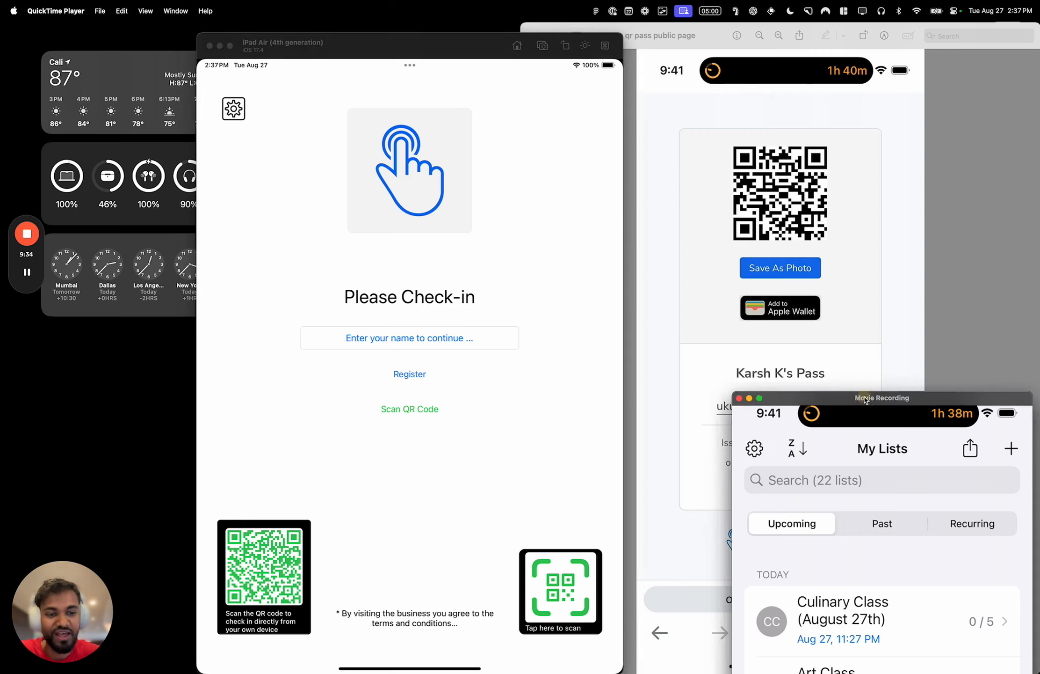
pyautogui.moveTo(865, 397); pyautogui.dragTo(381, 31)
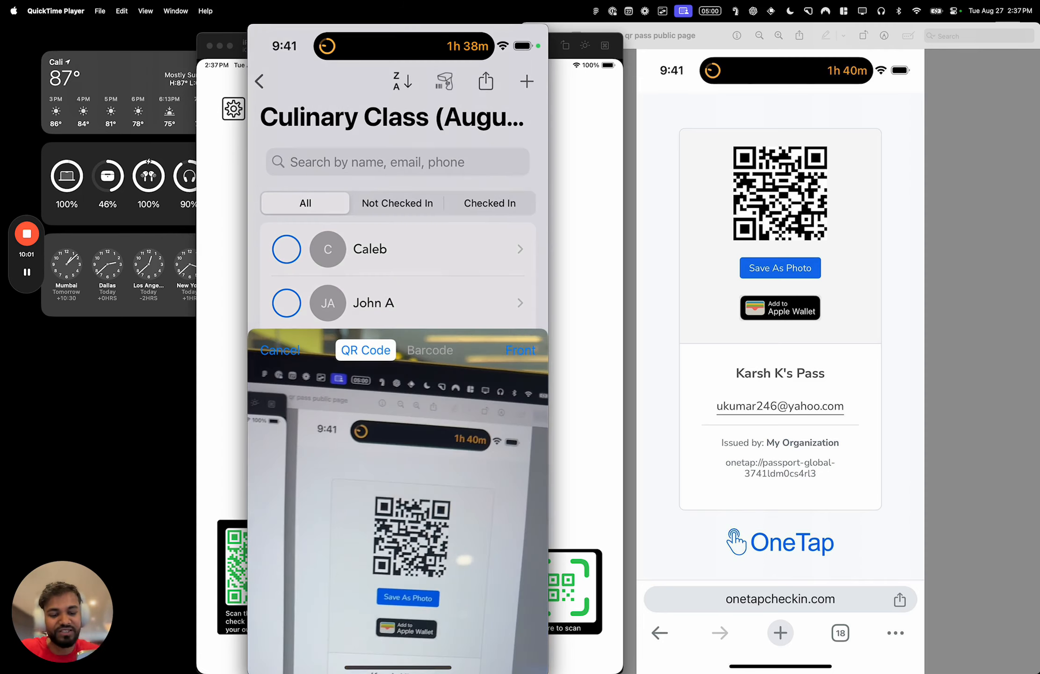
# - Bring up the demo qr pass email.png image and align its window beside the mirrored phone
pyautogui.click(796, 218)
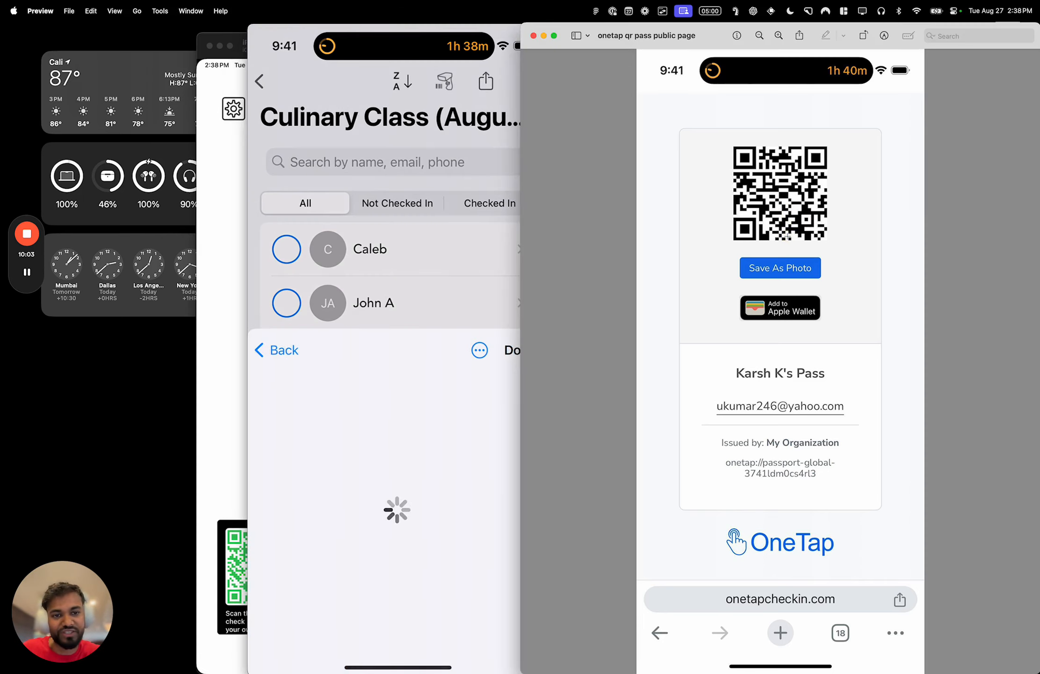
pyautogui.hotkey('ctrl', 'Up')
pyautogui.click(919, 461)
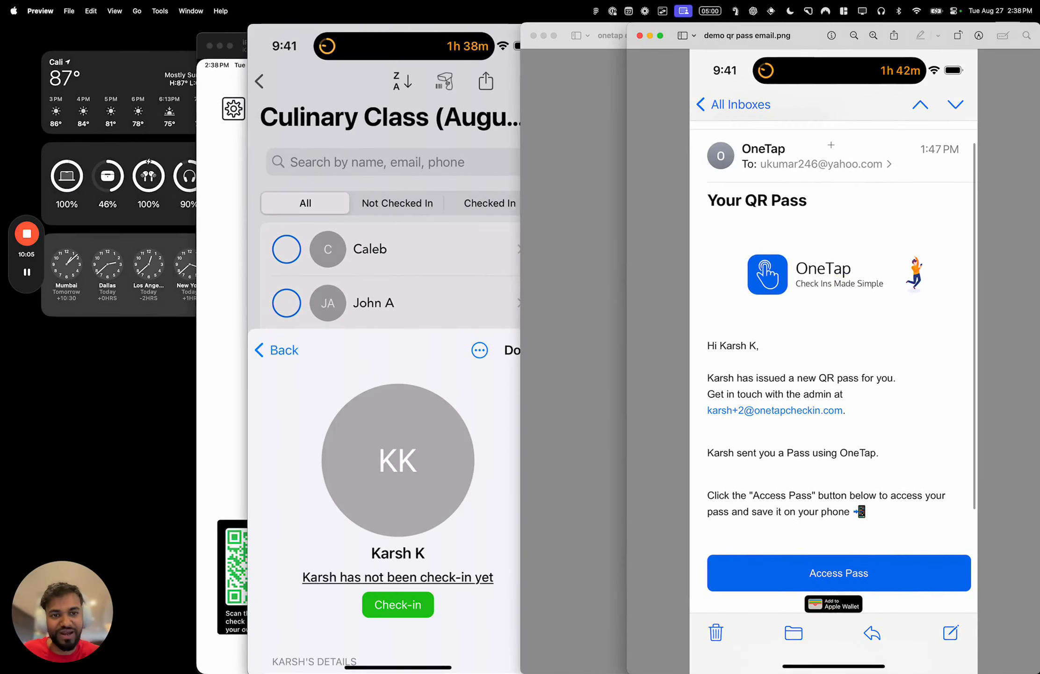
pyautogui.moveTo(627, 227); pyautogui.dragTo(522, 239)
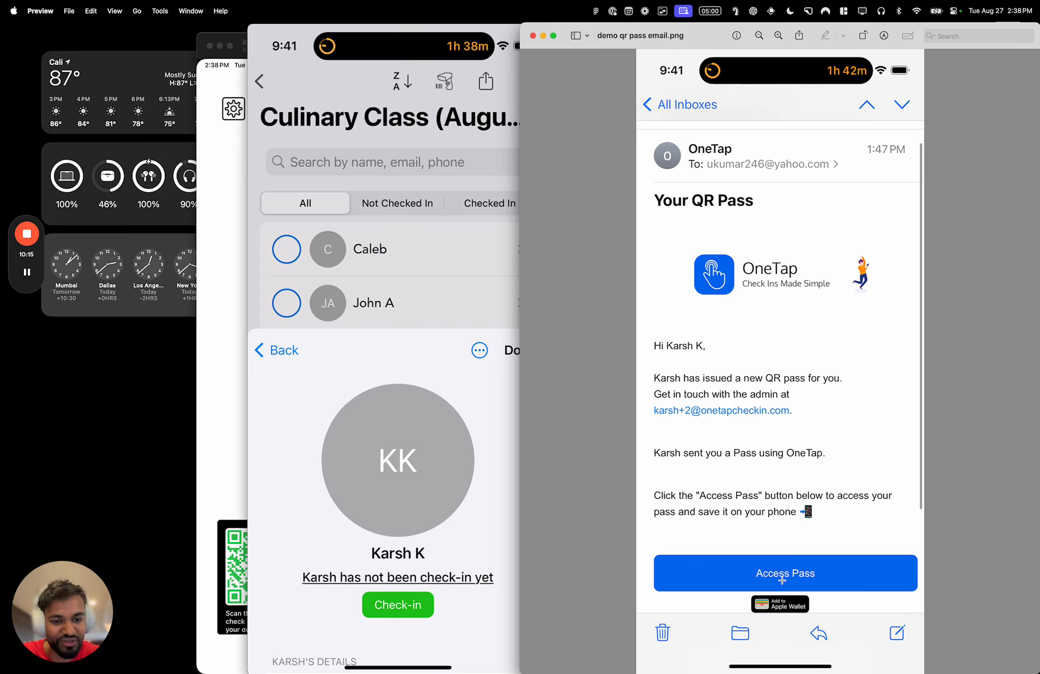
# - View the pass's public page image, examine the enlarged QR code and pass details, and close the image window
pyautogui.press('Down')
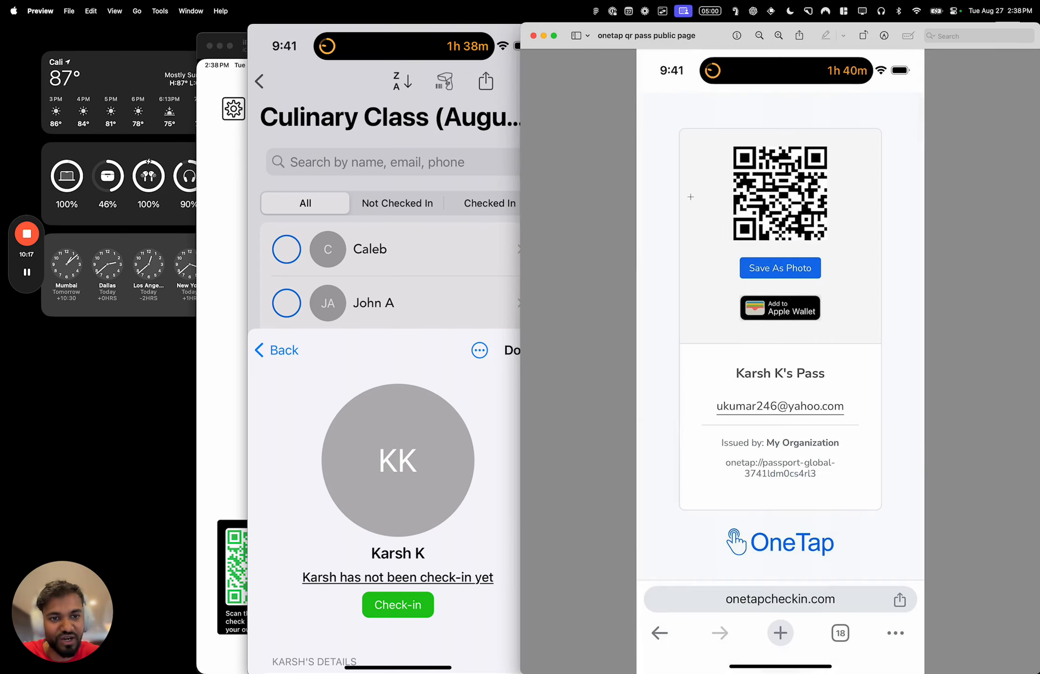
pyautogui.scroll(3, 777, 234)
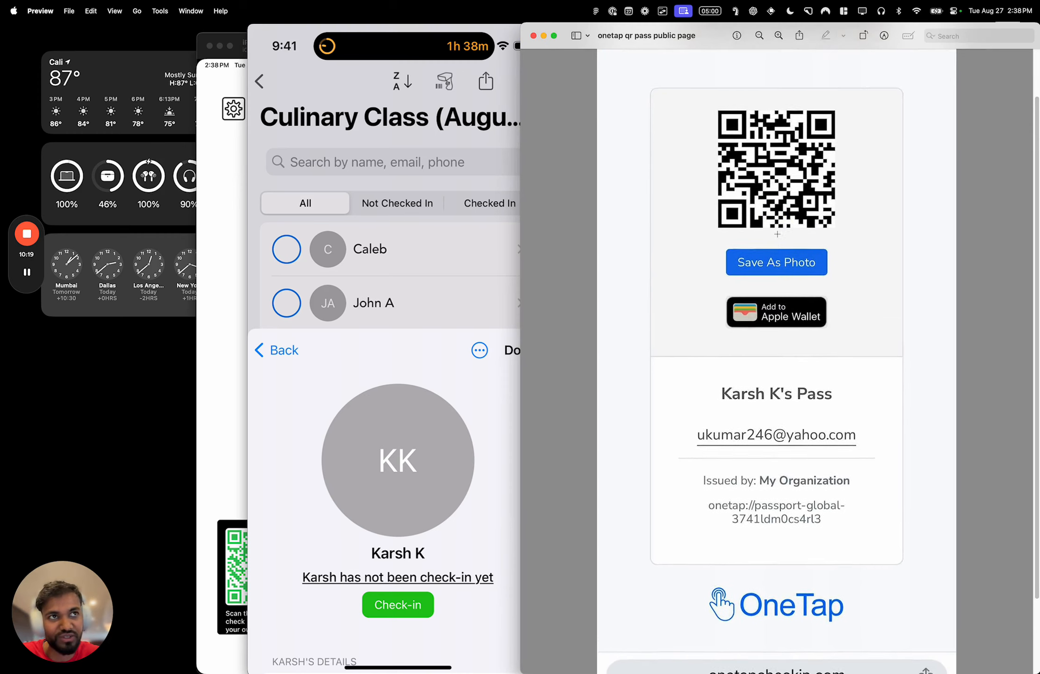
pyautogui.scroll(3, 777, 234)
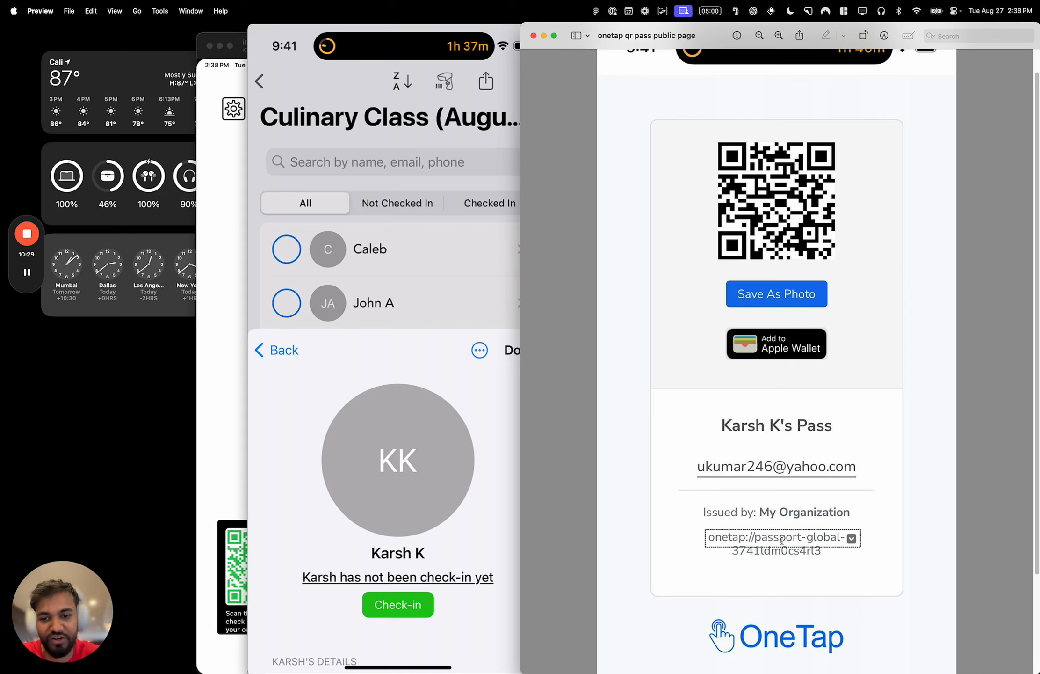
pyautogui.click(533, 37)
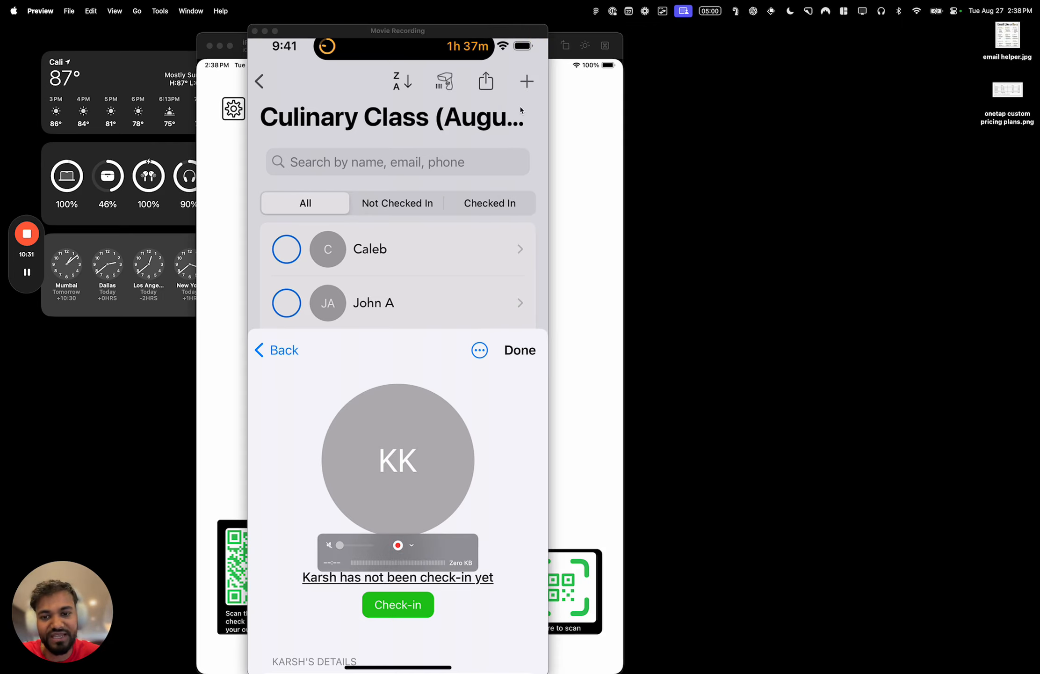
# - Shift the mirrored phone window slightly, then switch to Chrome and show the Lists page of the OneTap dashboard
pyautogui.moveTo(480, 26); pyautogui.dragTo(492, 25)
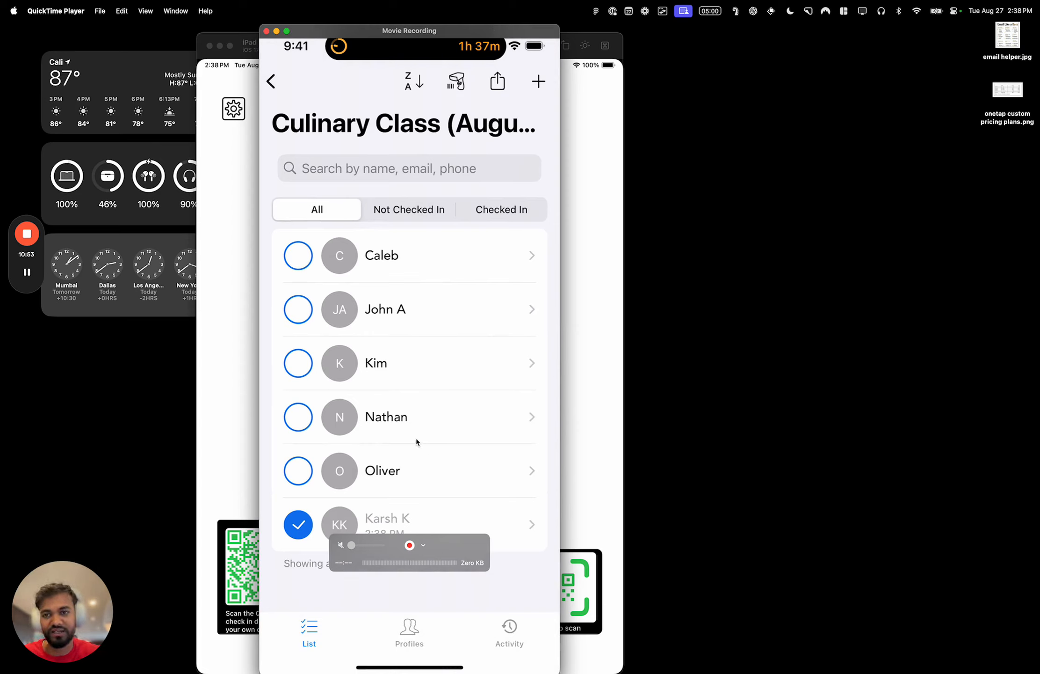
pyautogui.hotkey('ctrl', 'Left')
pyautogui.click(136, 80)
pyautogui.click(66, 84)
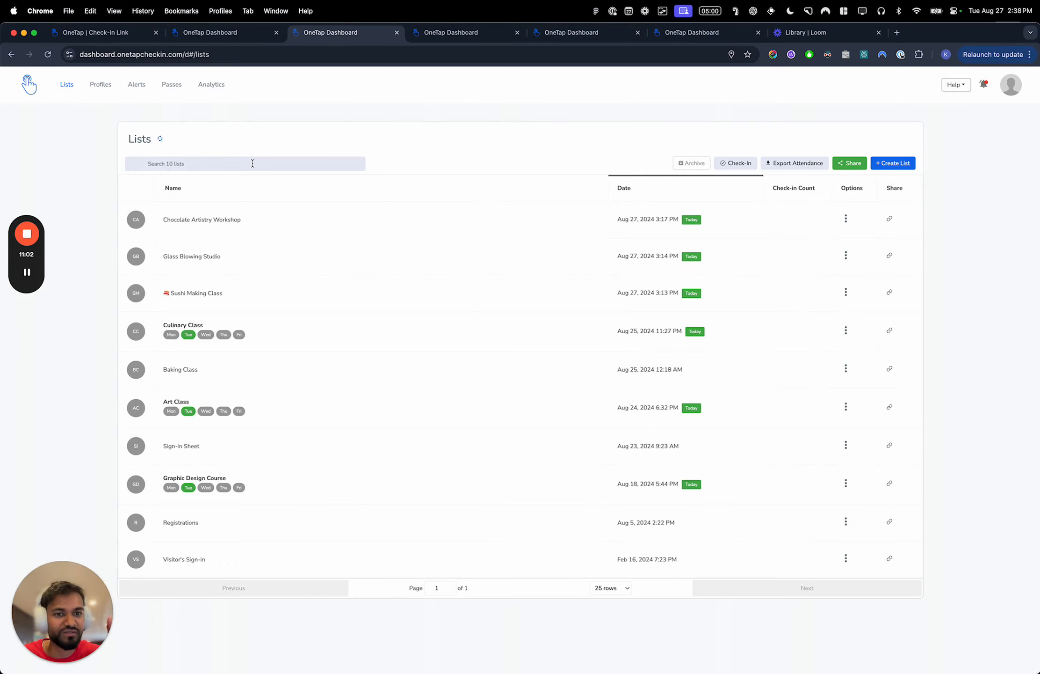
# - View the check-in instructions for QR Passes, Kiosk and Visitor App, and close them
pyautogui.click(736, 163)
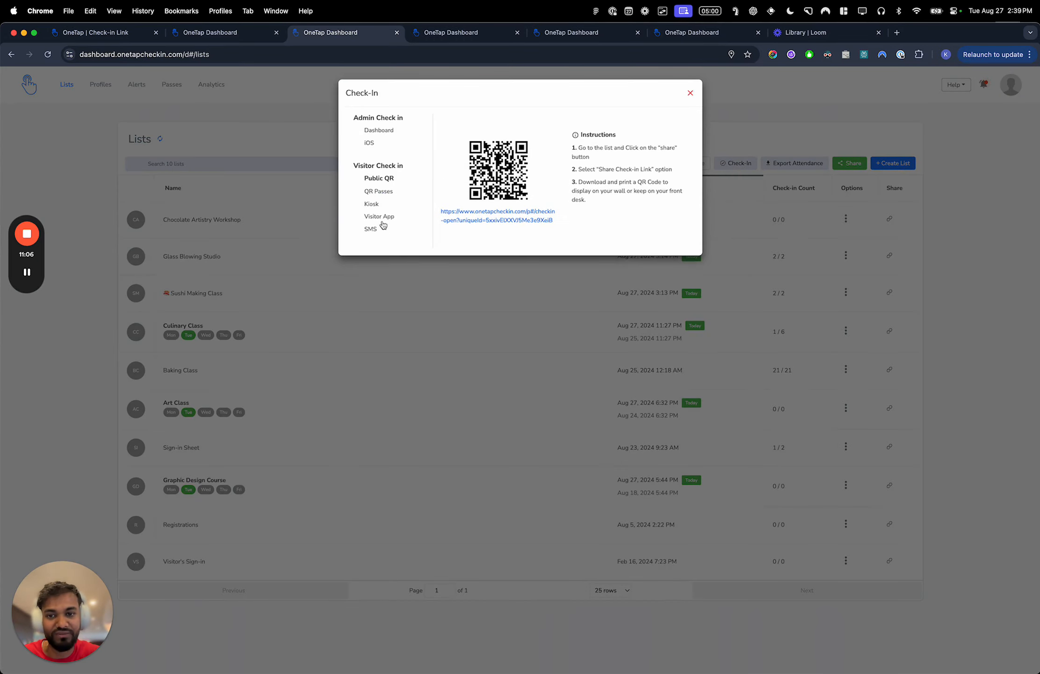
pyautogui.click(380, 191)
pyautogui.click(379, 205)
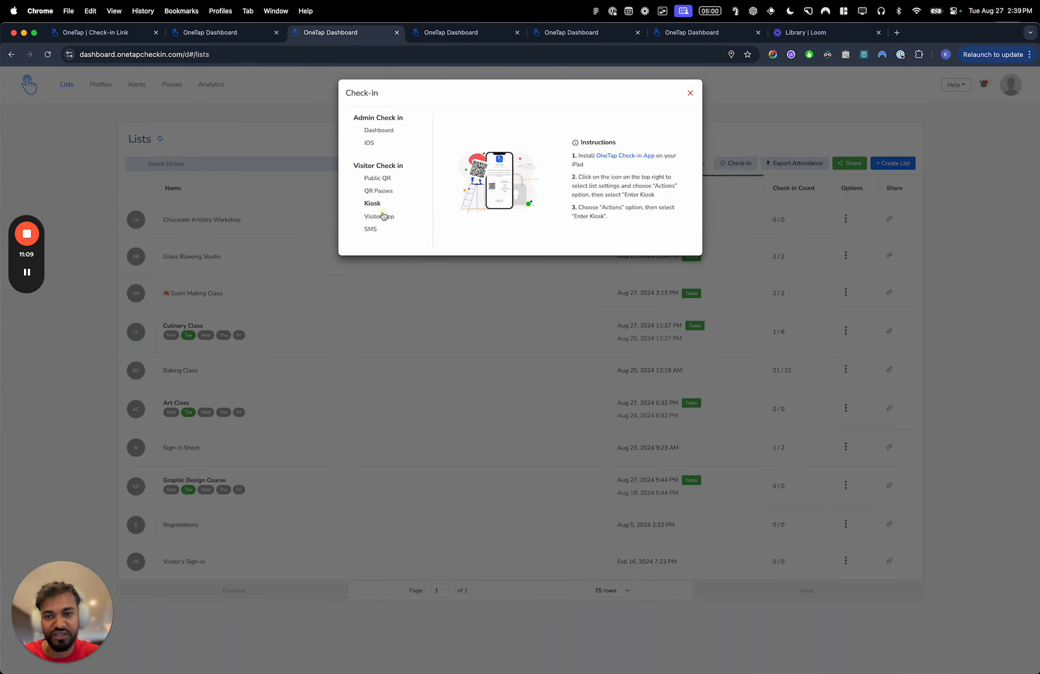
pyautogui.click(381, 215)
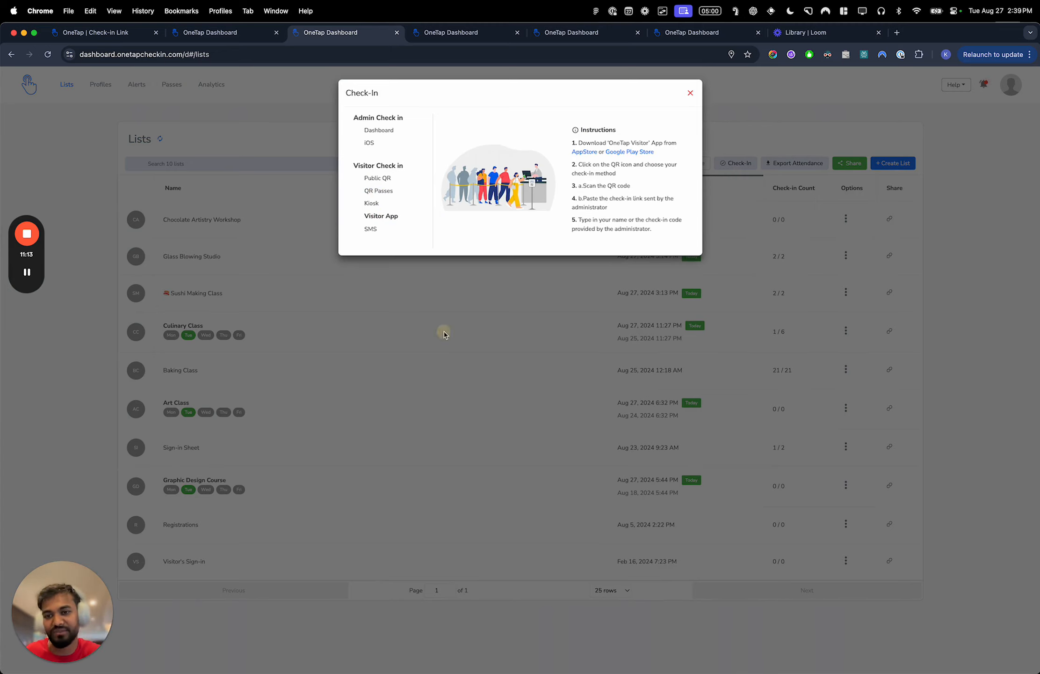
pyautogui.click(690, 93)
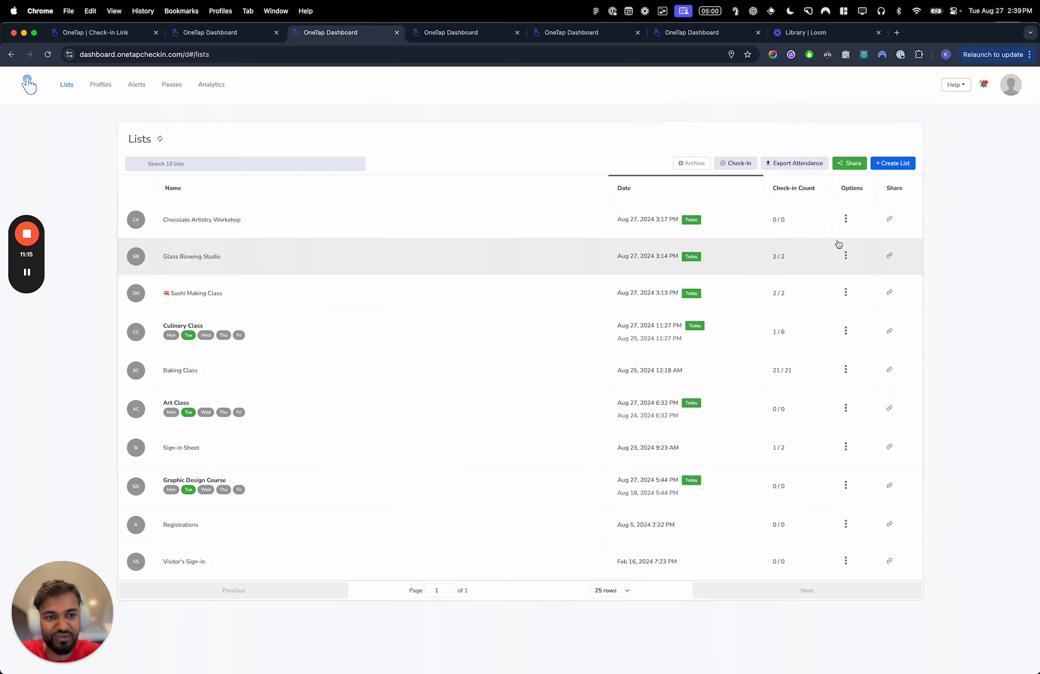
# - Open the SMS check-in code for the Chocolate Artistry Workshop list and highlight its unique code
pyautogui.click(846, 218)
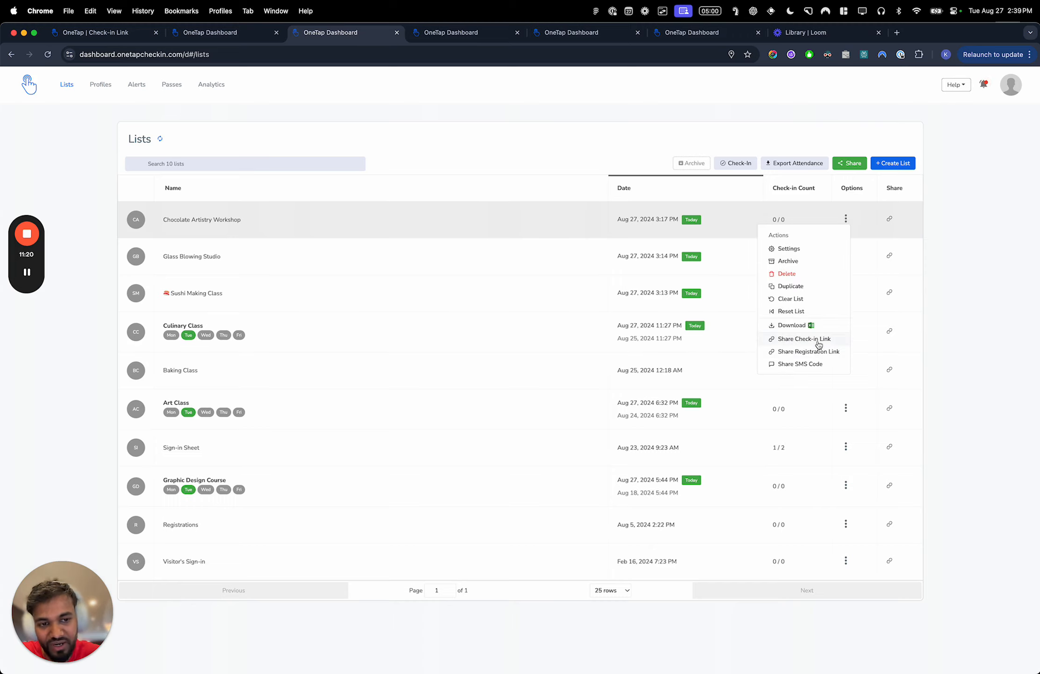
pyautogui.click(821, 364)
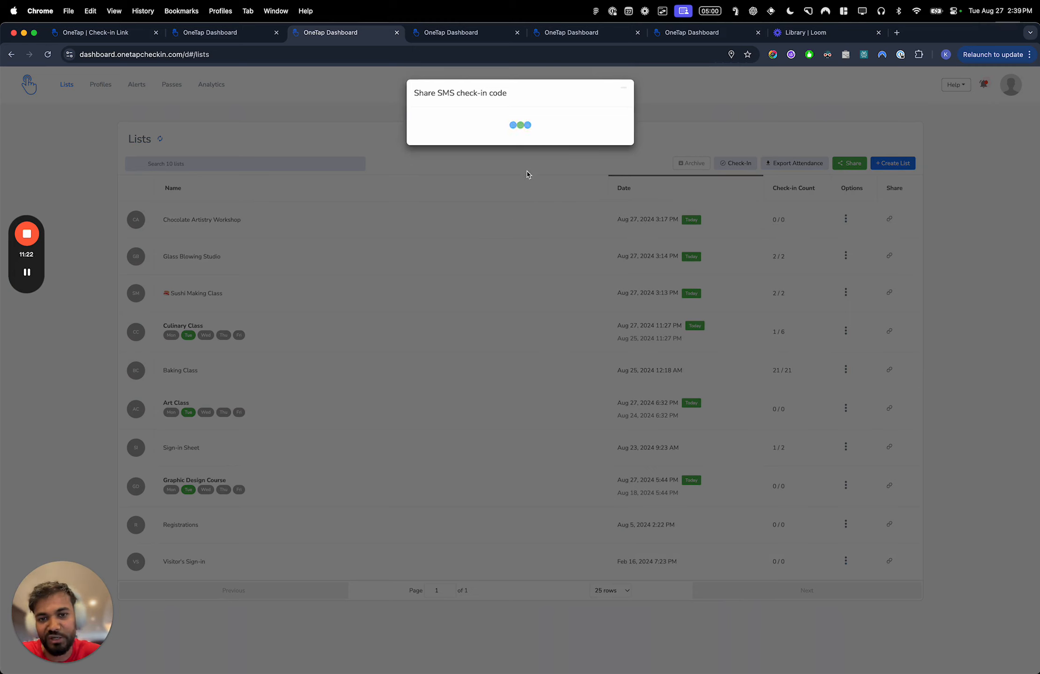
pyautogui.moveTo(479, 162); pyautogui.dragTo(530, 178)
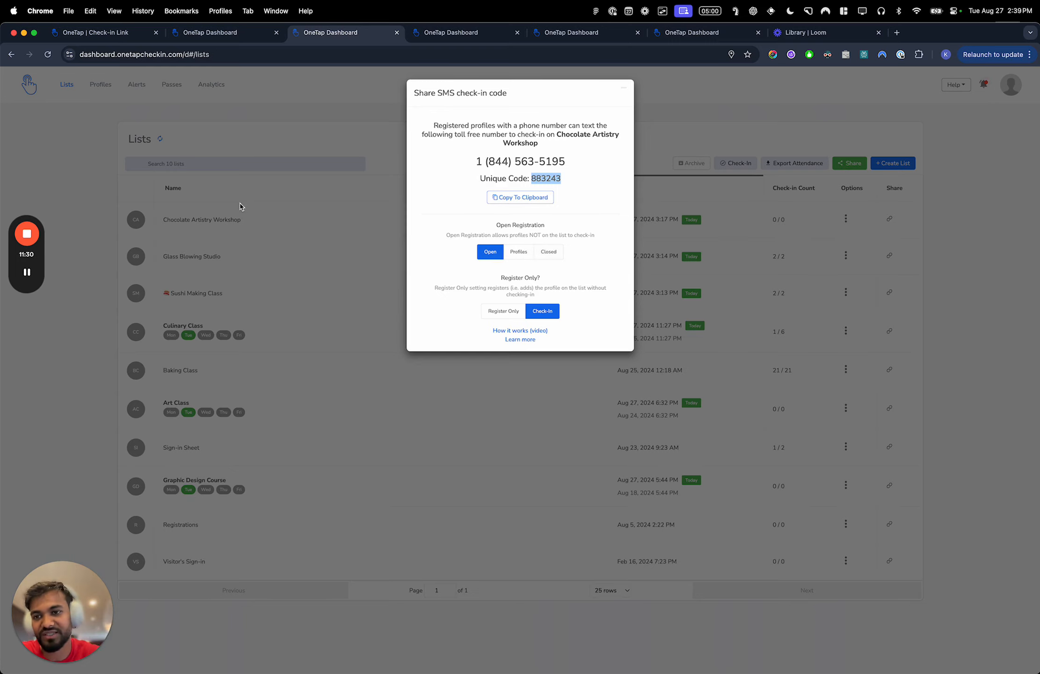
# - Leave the SMS code window, go to the Profiles page and view the second listed profile's details
pyautogui.click(136, 90)
pyautogui.click(102, 86)
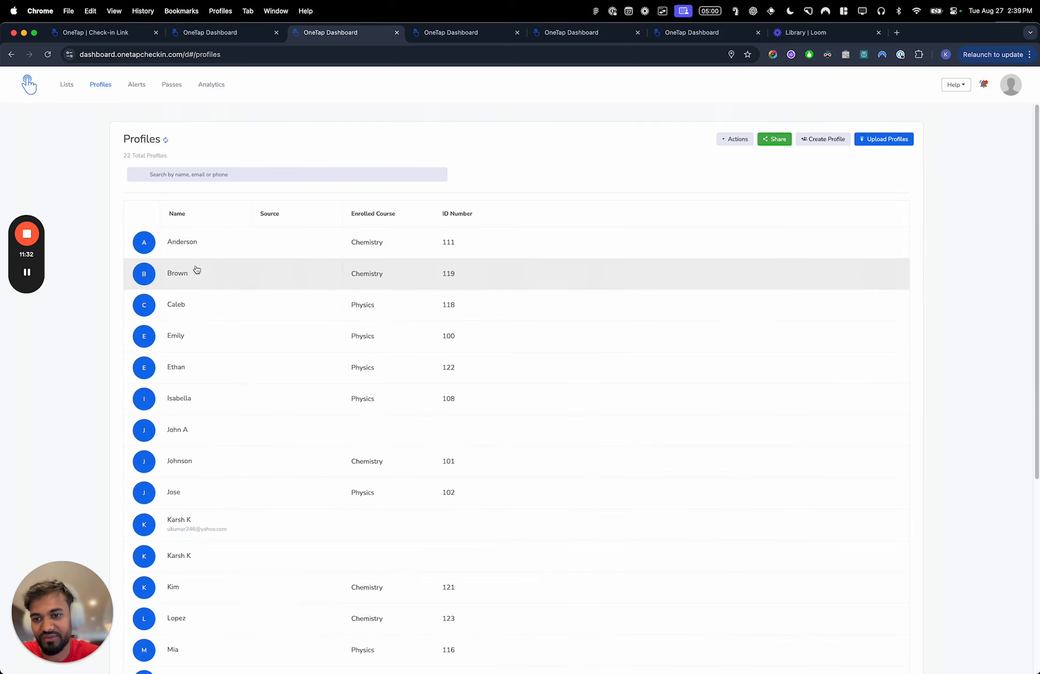
pyautogui.click(196, 271)
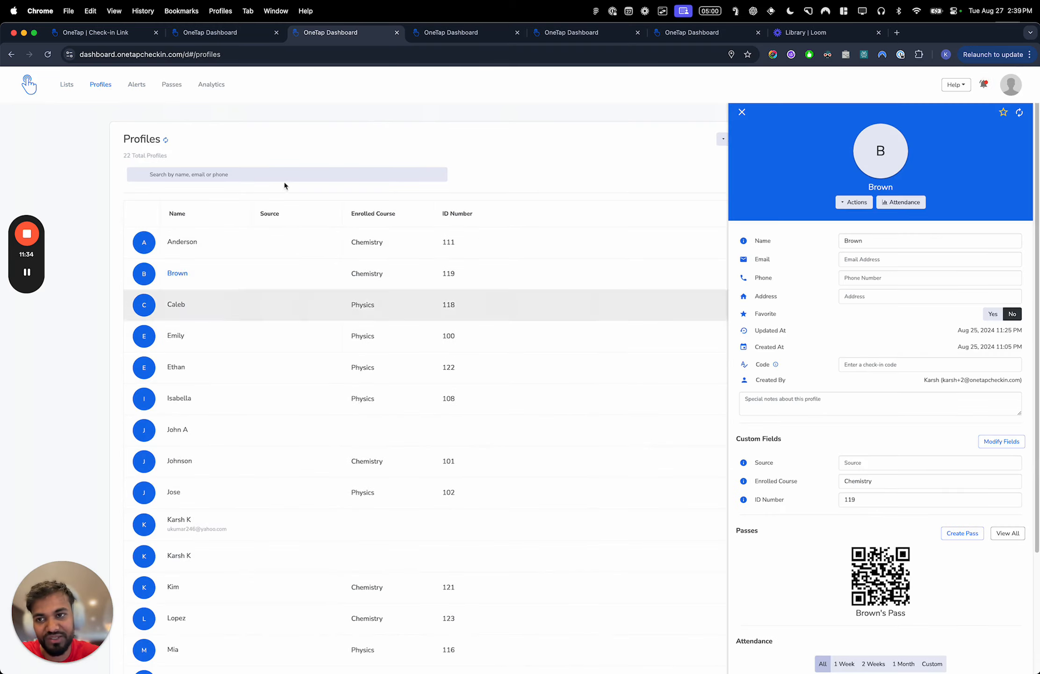
# - Return to the lists, view Glass Blowing Studio's public check-in link, and open its SMS code sharing
pyautogui.click(67, 86)
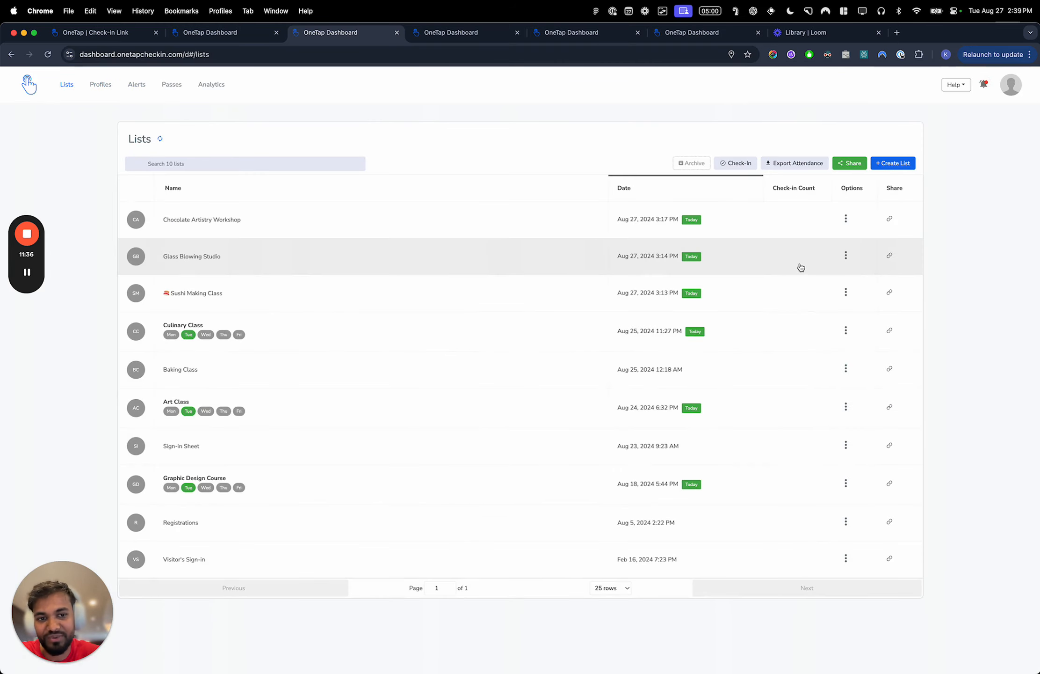
pyautogui.click(882, 259)
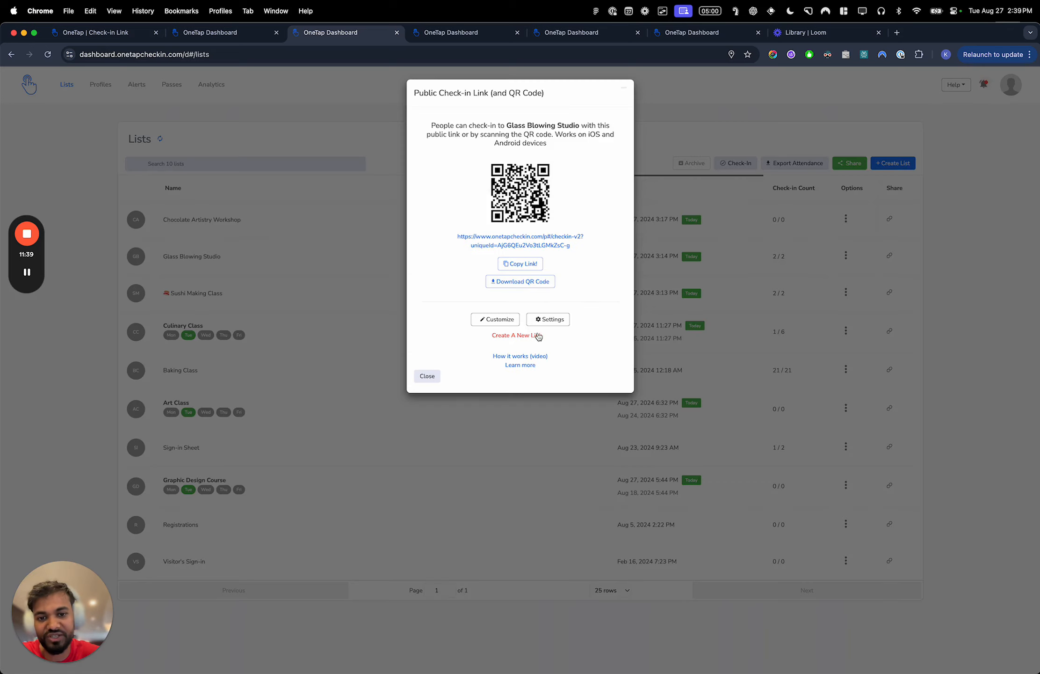
pyautogui.click(824, 254)
pyautogui.click(846, 255)
pyautogui.click(803, 399)
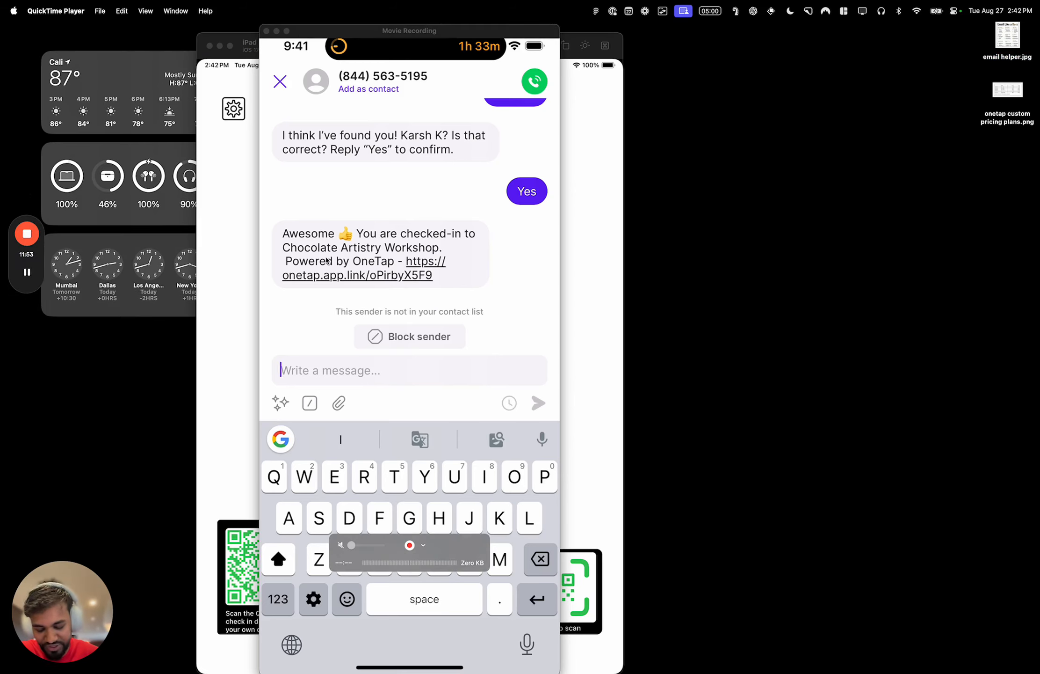
# - Examine the SMS check-in conversation on the mirrored phone from the opening message to the last reply
pyautogui.scroll(10, 327, 260)
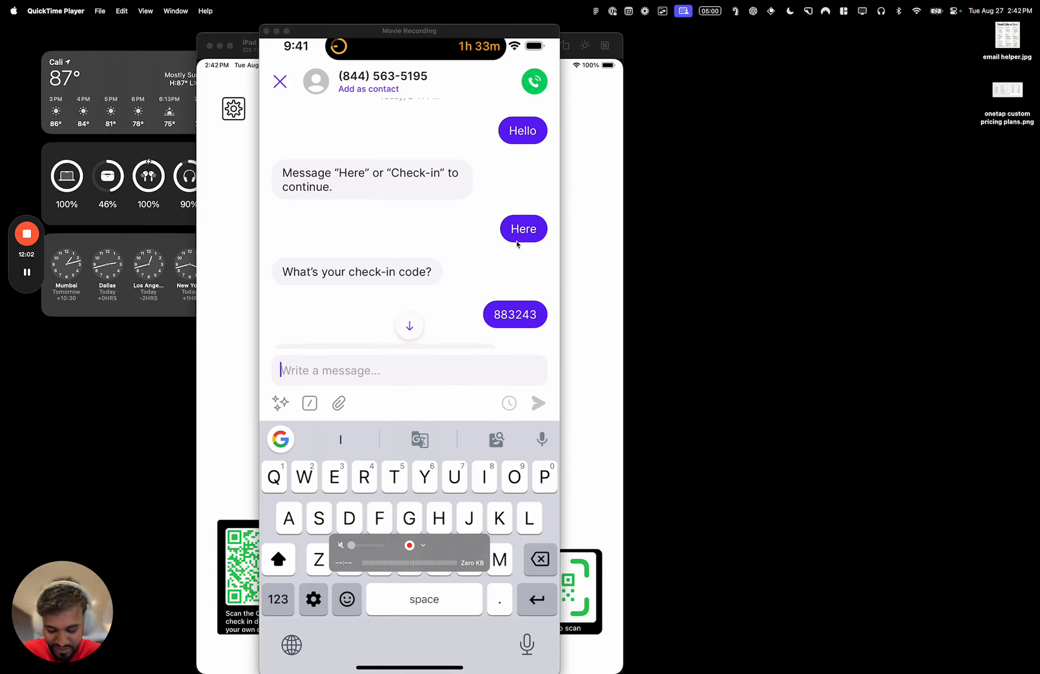
pyautogui.scroll(-5, 505, 281)
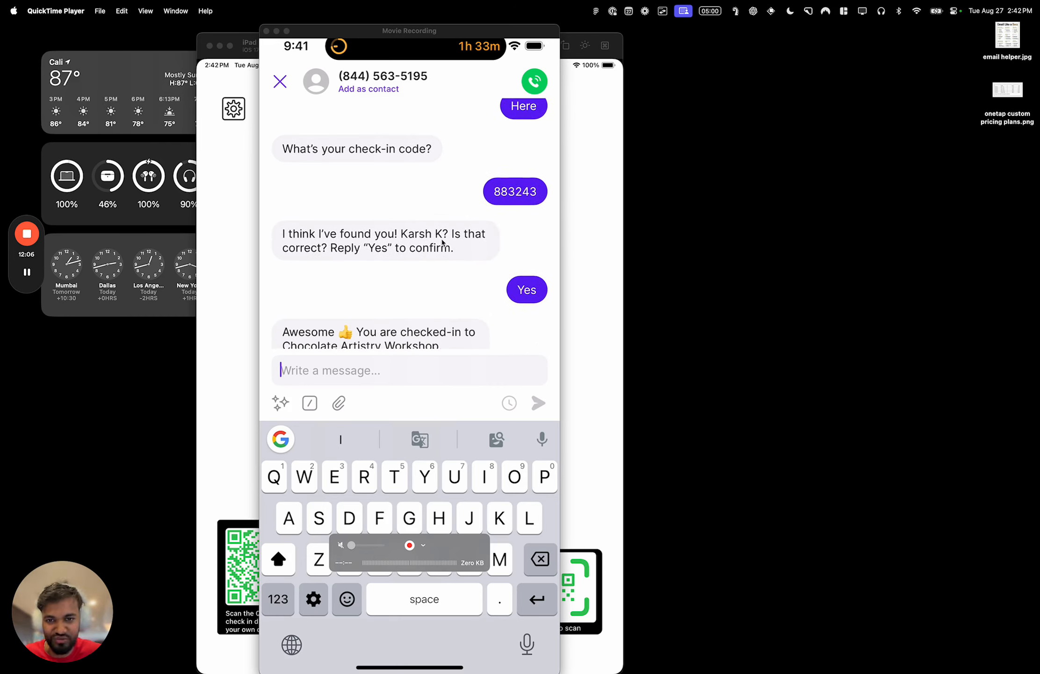
pyautogui.scroll(-3, 447, 242)
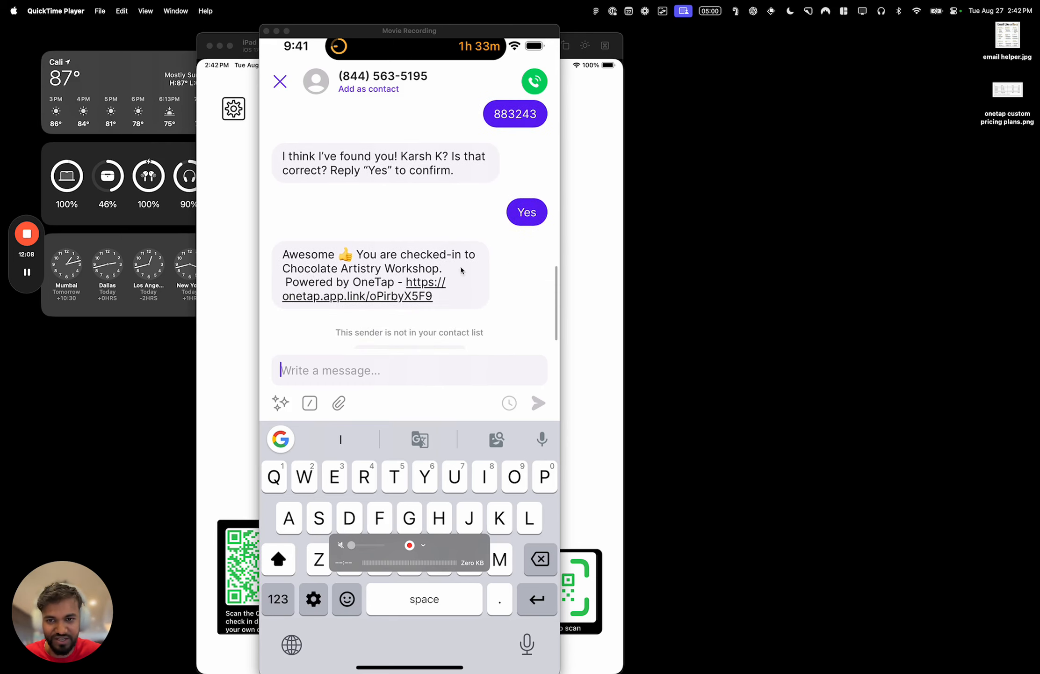
# - Switch back to the dashboard in Chrome and refresh the Chocolate Artistry Workshop list
pyautogui.hotkey('ctrl', 'Left')
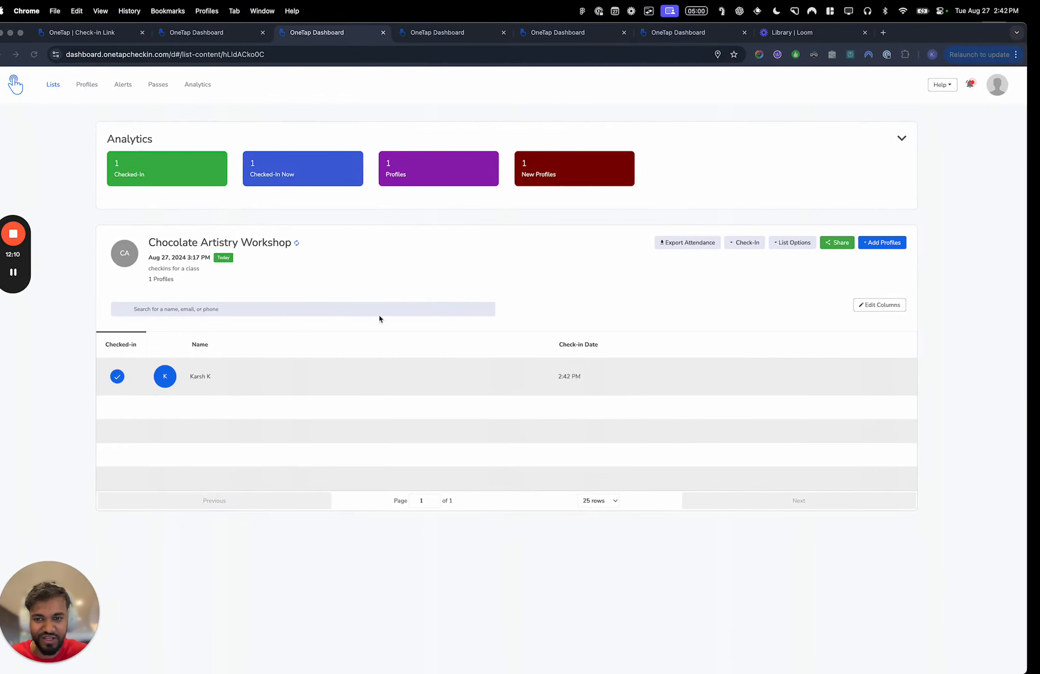
pyautogui.click(311, 243)
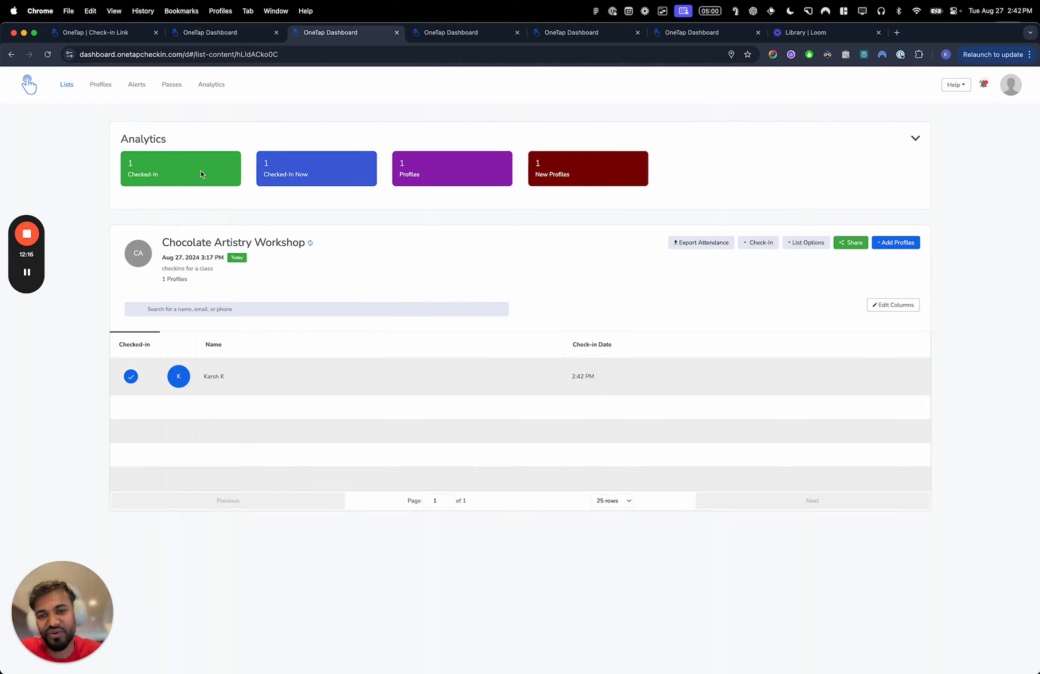
# - Open the workshop list's check-in instructions and view those for the Visitor App
pyautogui.click(739, 248)
pyautogui.click(759, 269)
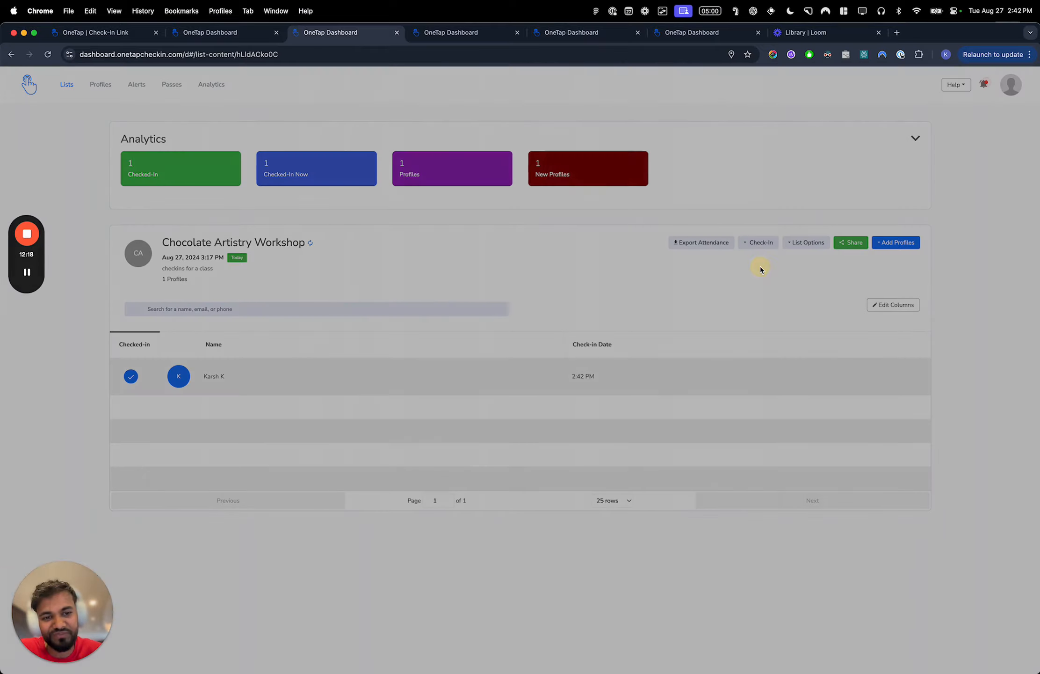
pyautogui.click(375, 217)
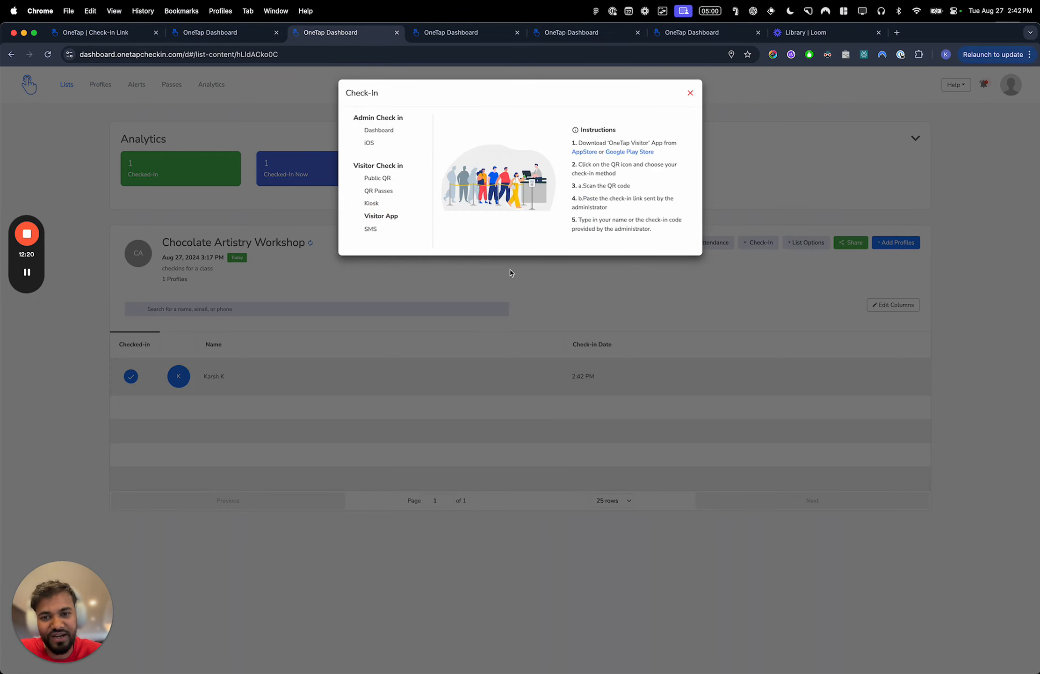
pyautogui.press('super+t')
pyautogui.press('super+w')
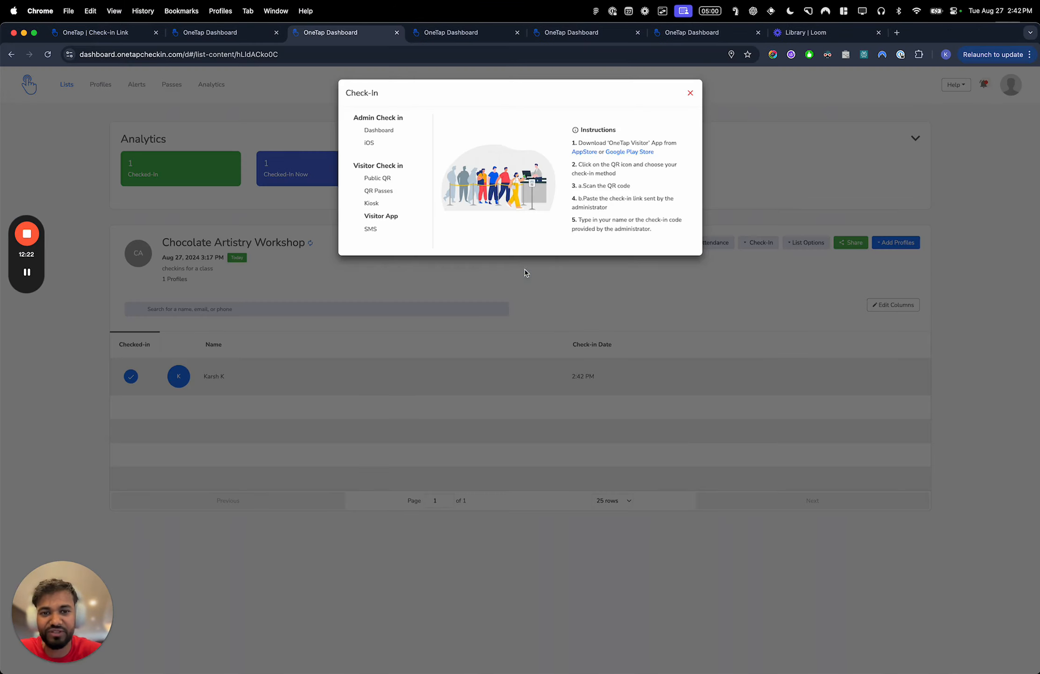
# - Follow the AppStore link in the Visitor App instructions and decline launching the App Store application
pyautogui.click(581, 155)
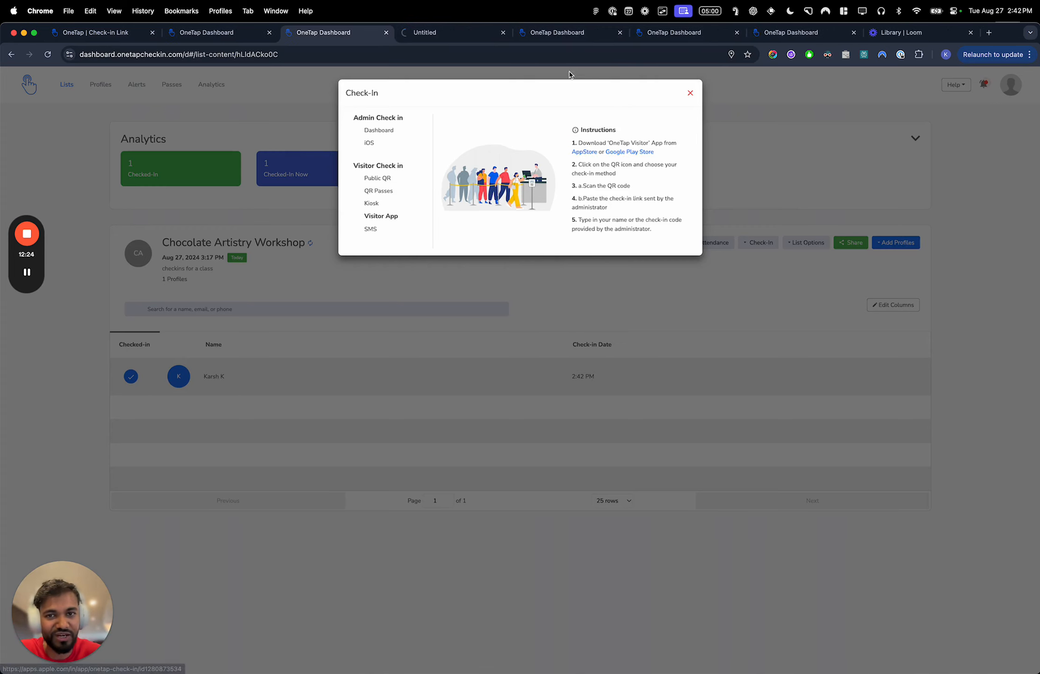
pyautogui.click(429, 32)
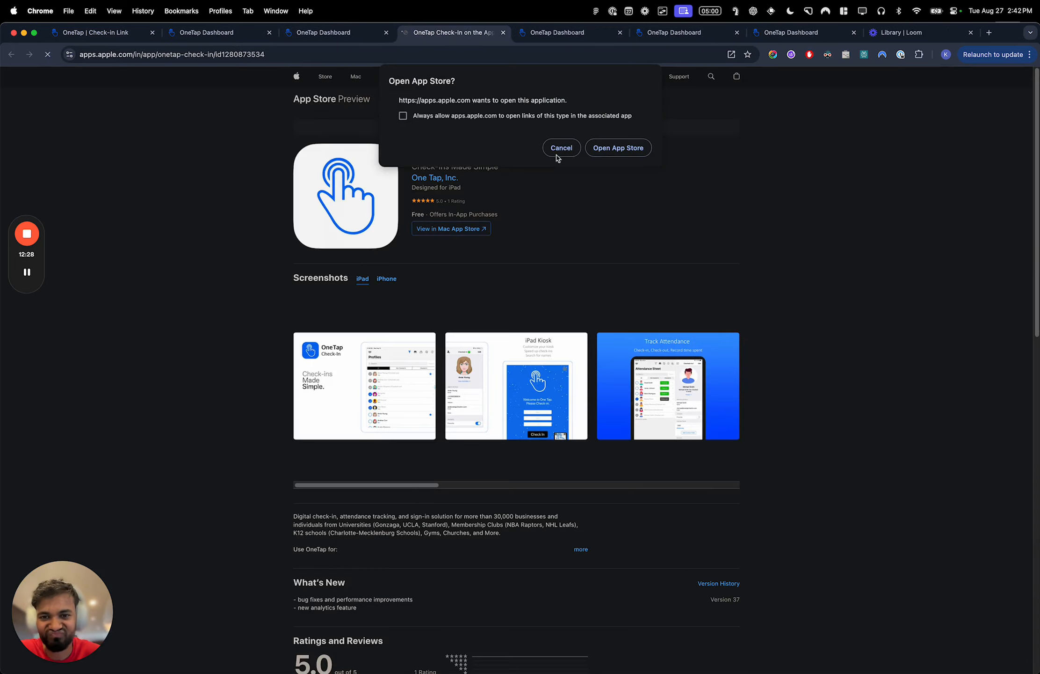
pyautogui.click(561, 148)
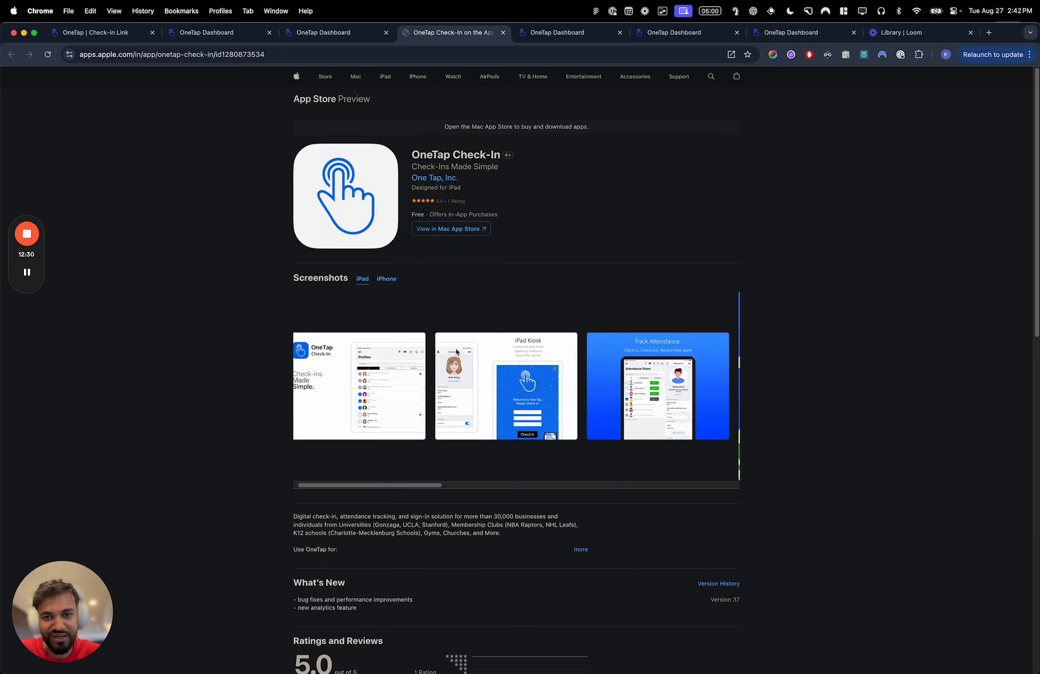
# - Replace the OneTap Check-In store page with a web search for "onetap visitor app ios" and open the OneTap Visitor App Store page
pyautogui.press('super+w')
pyautogui.press('super+t')
pyautogui.write('onetap v')
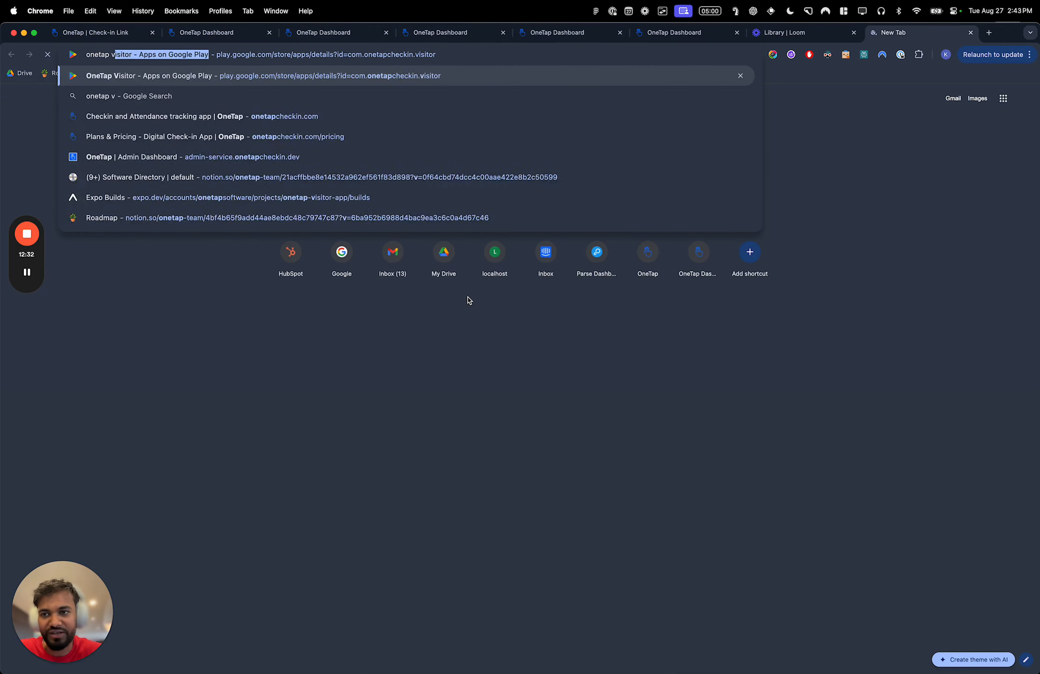
pyautogui.write('isitor app ios')
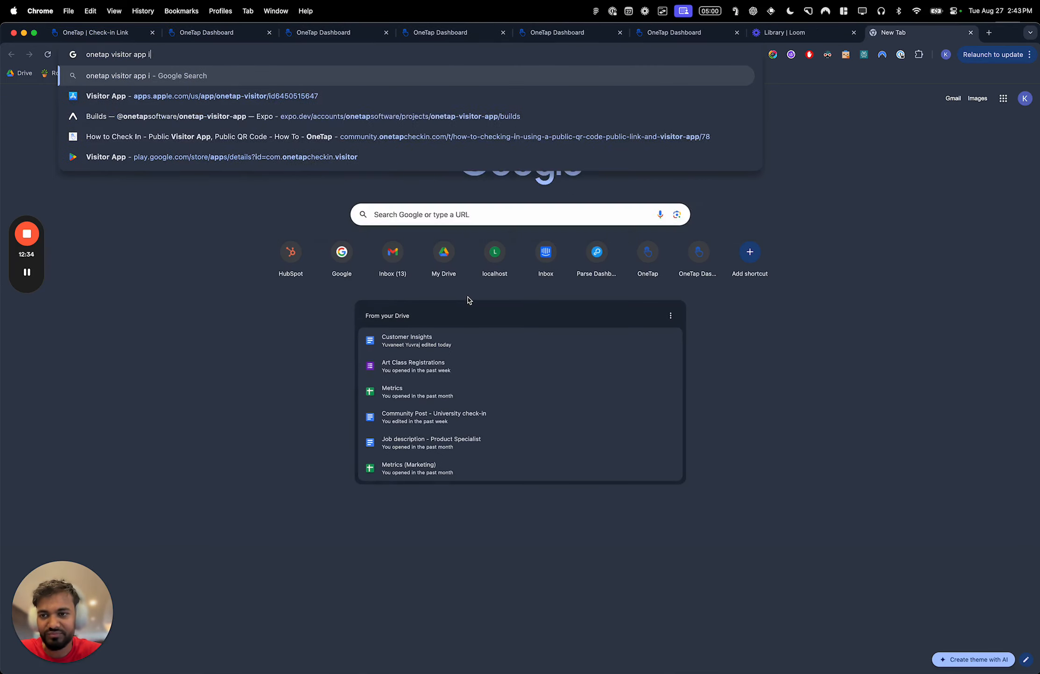
pyautogui.press('Return')
pyautogui.click(223, 168)
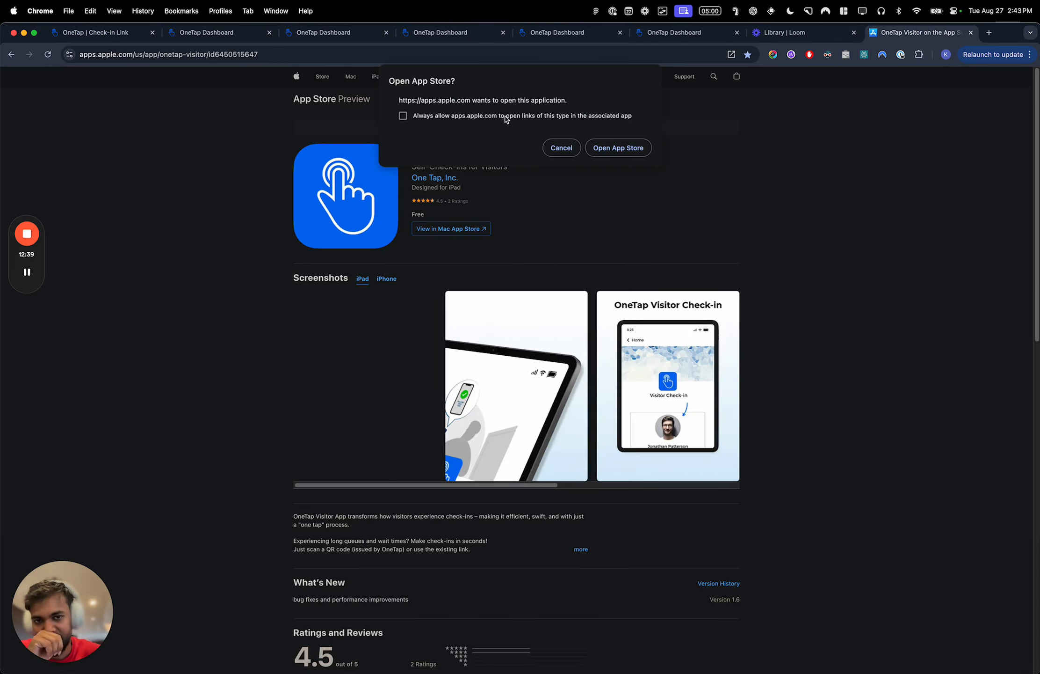
pyautogui.click(562, 148)
pyautogui.click(387, 278)
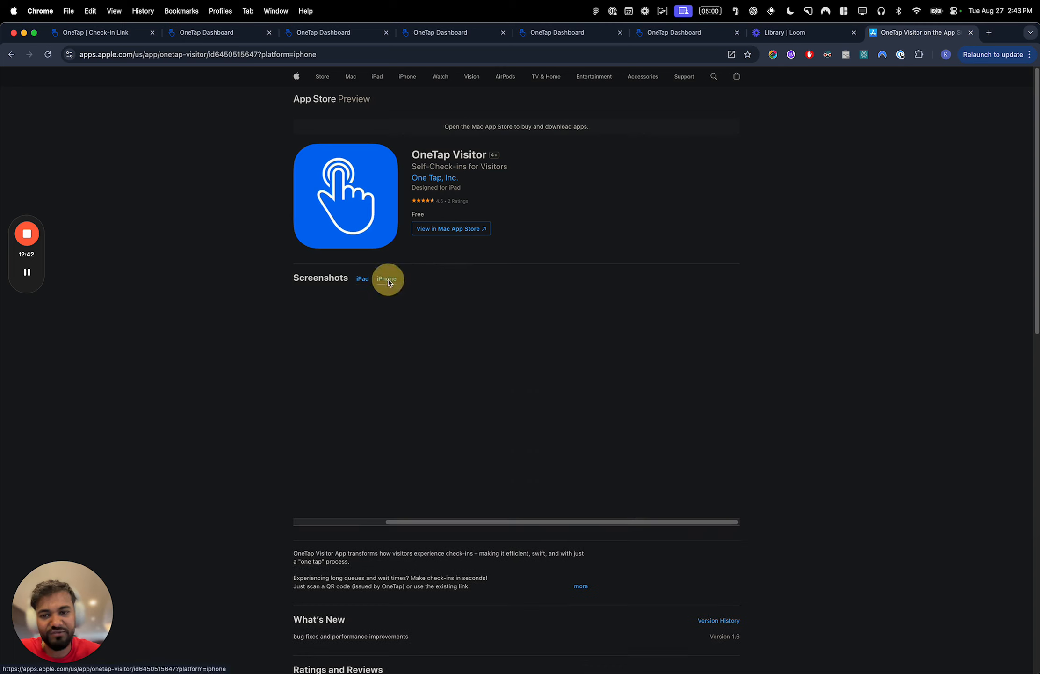
pyautogui.press('super+w')
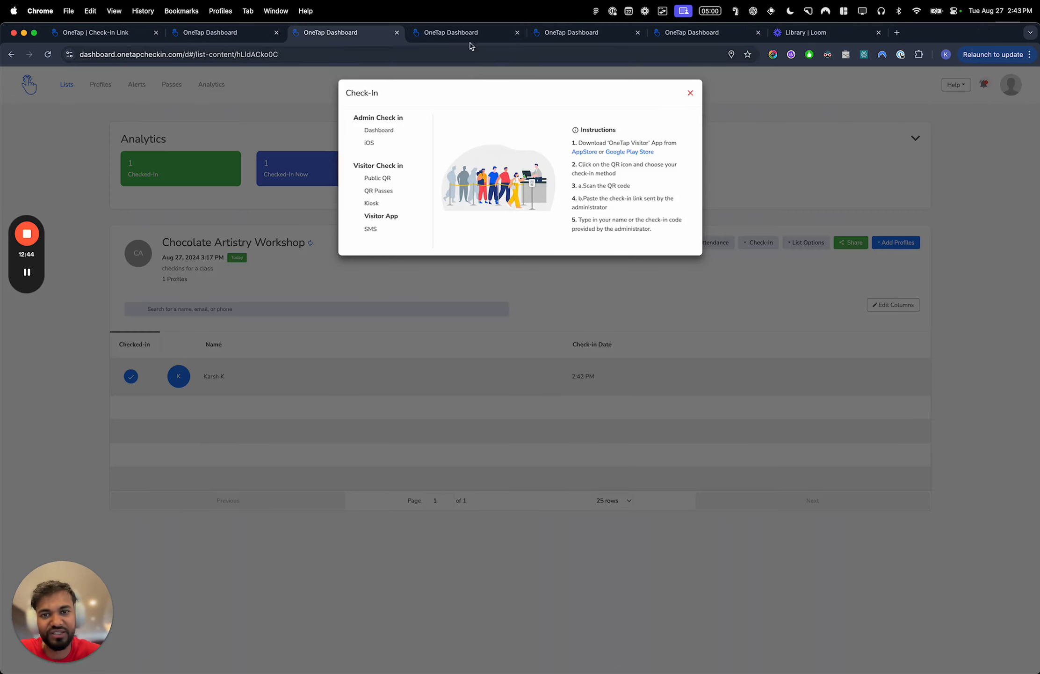
pyautogui.click(469, 33)
pyautogui.click(330, 33)
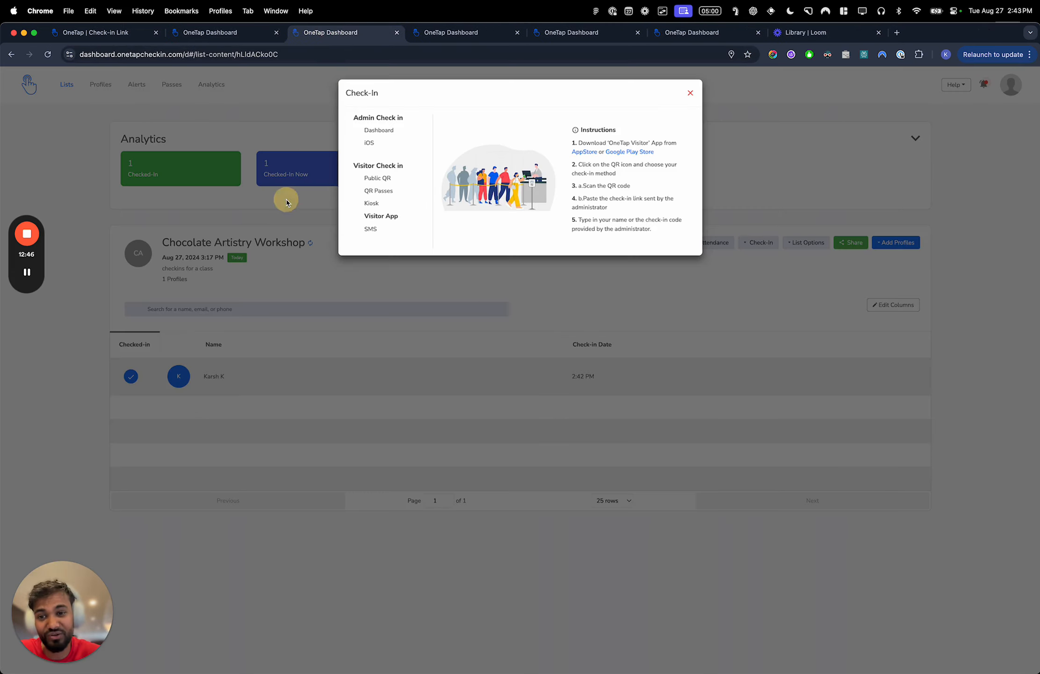
# - Close the Visitor App instructions and open the Chocolate Artistry Workshop's public check-in link and QR code
pyautogui.press('XF86MonBrightnessUp')
pyautogui.click(691, 93)
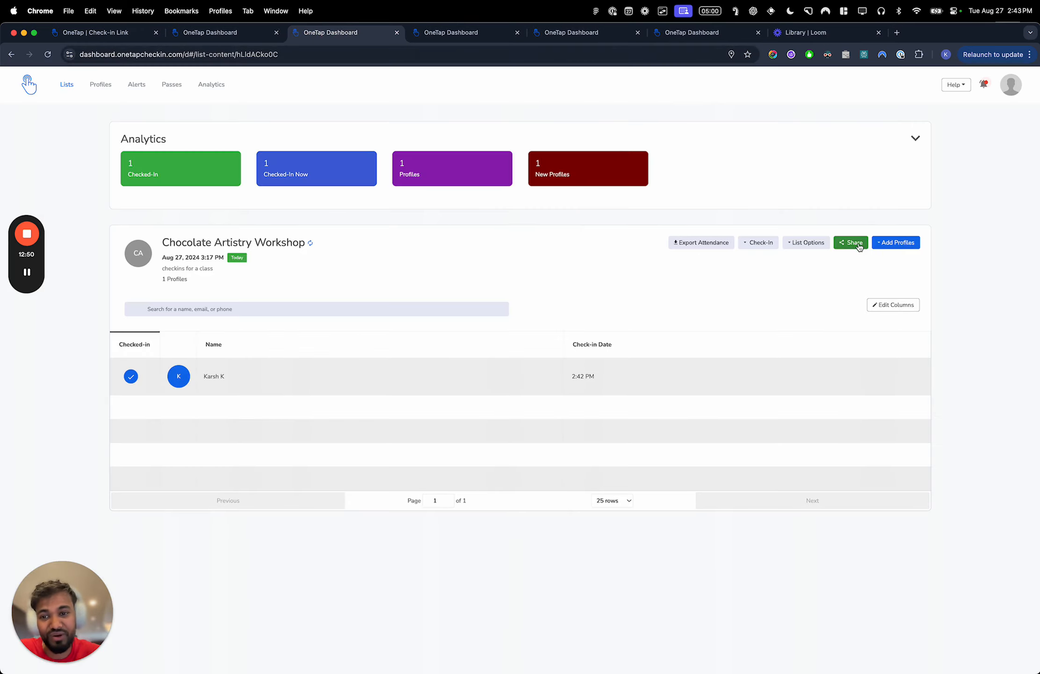
pyautogui.press('XF86MonBrightnessDown')
pyautogui.click(859, 247)
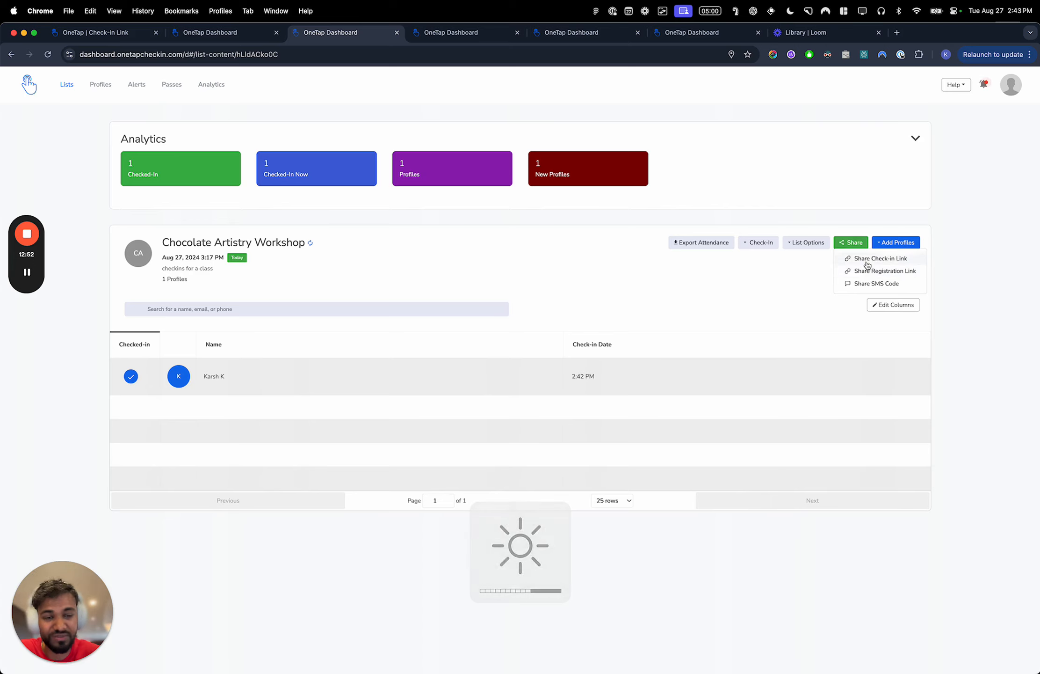
pyautogui.click(867, 260)
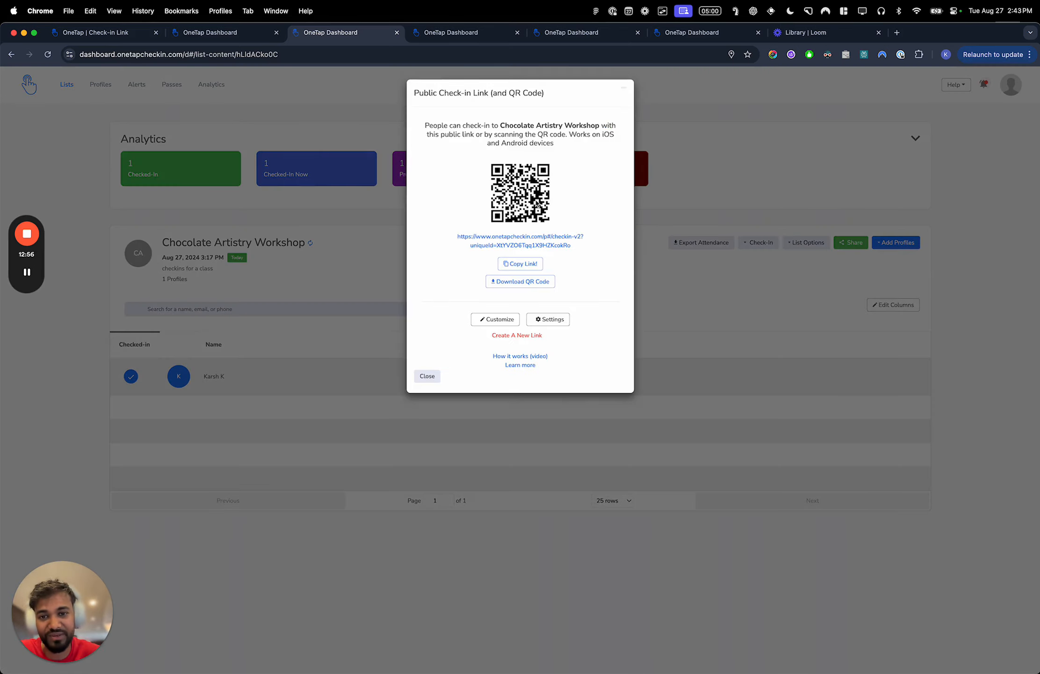
# - Bring up the Visitor App on the mirrored phone and scan the workshop's public check-in QR code with it
pyautogui.moveTo(32, 276)
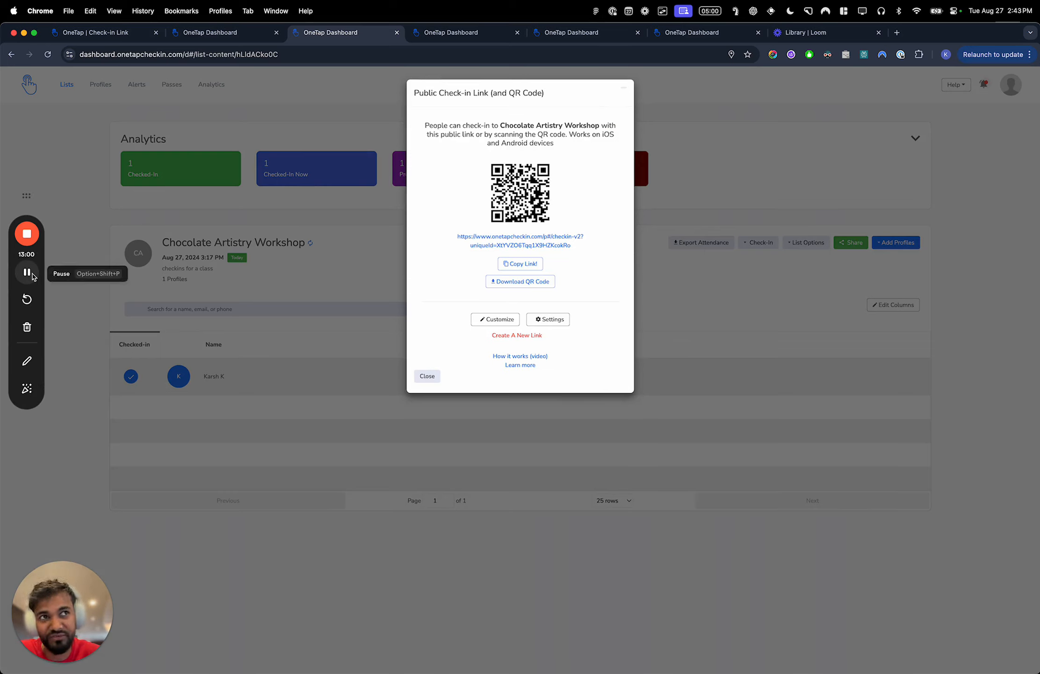
pyautogui.click(27, 272)
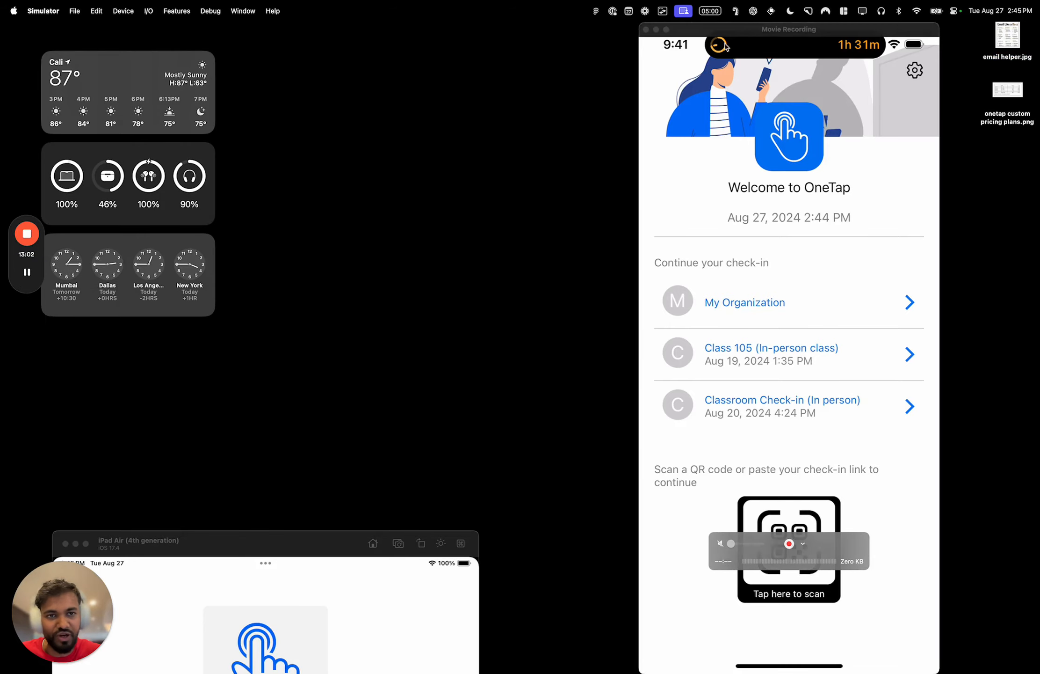
pyautogui.moveTo(755, 29); pyautogui.dragTo(496, 28)
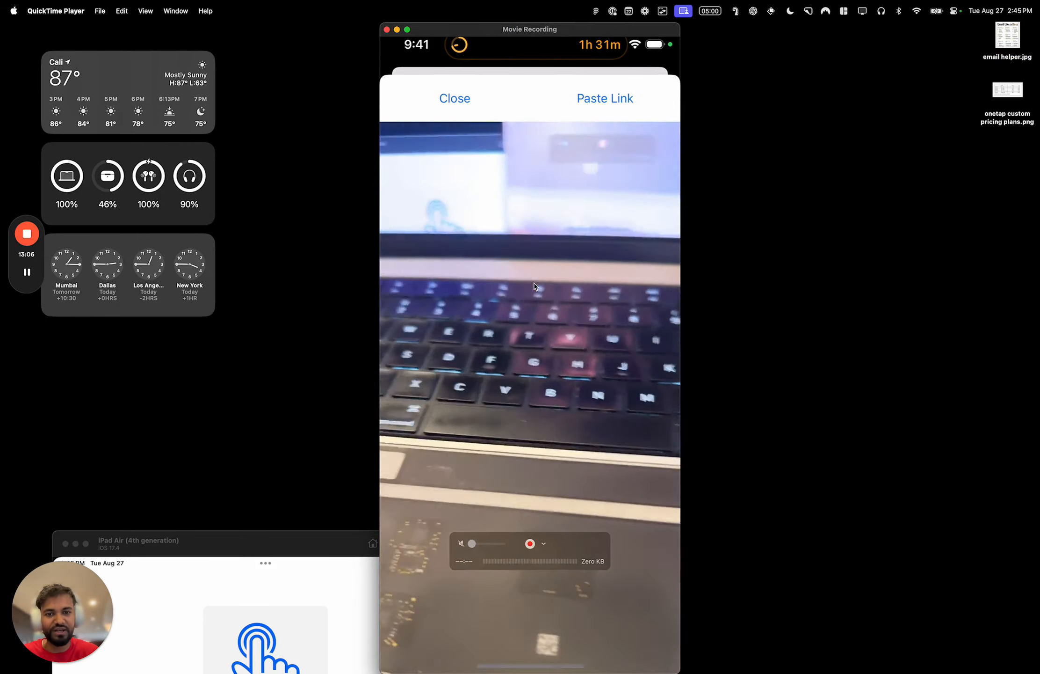
pyautogui.hotkey('ctrl', 'Left')
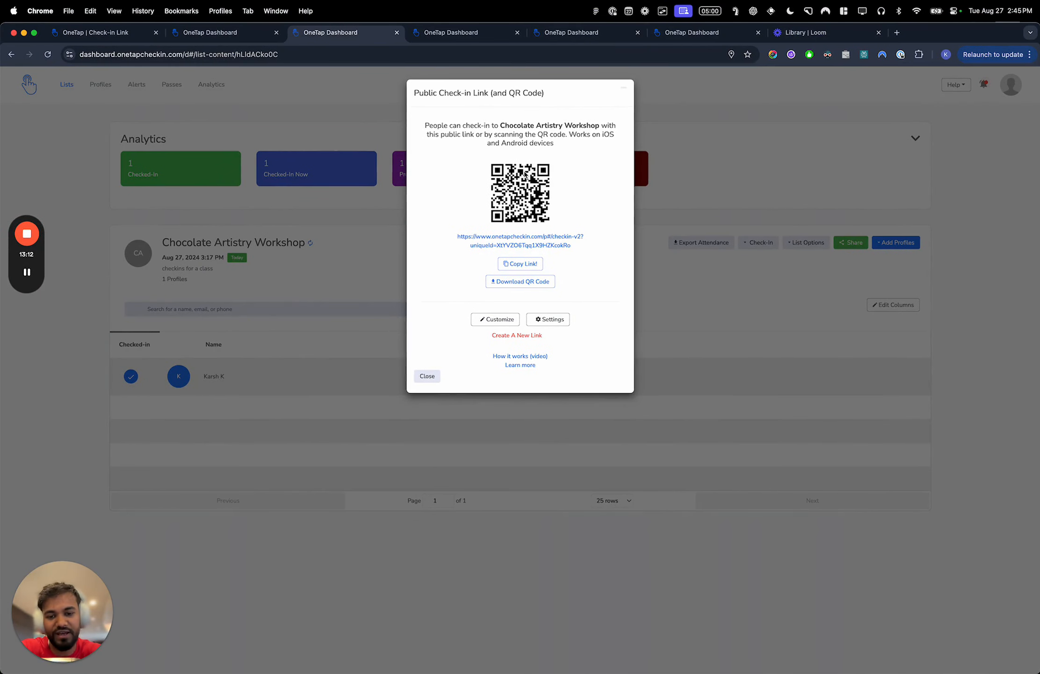
pyautogui.hotkey('ctrl', 'Right')
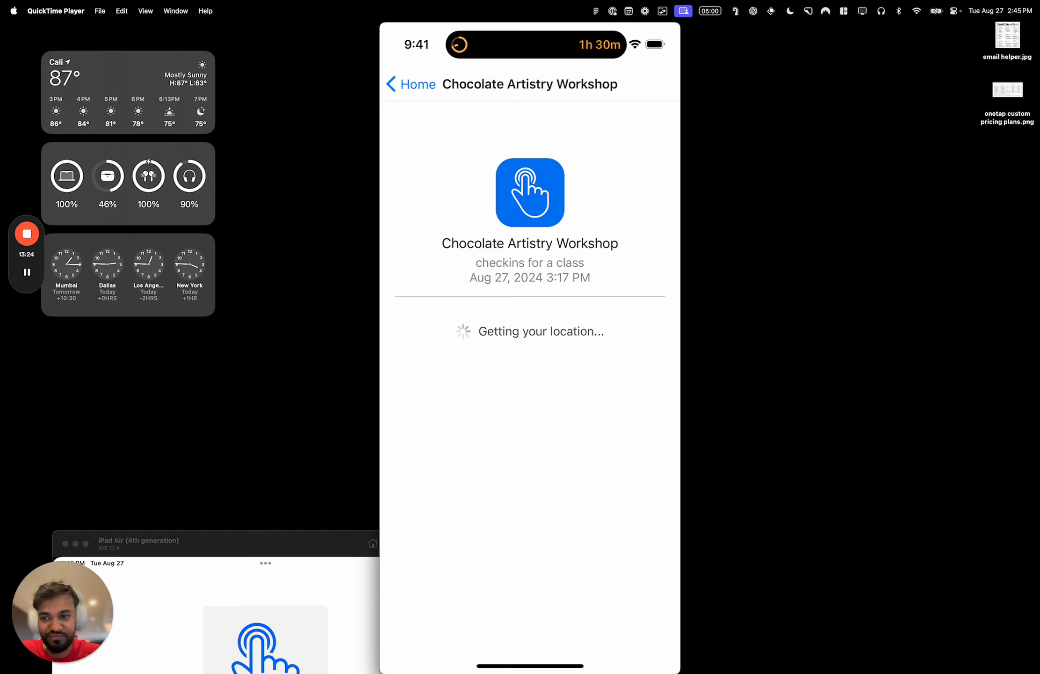
pyautogui.moveTo(16, 276)
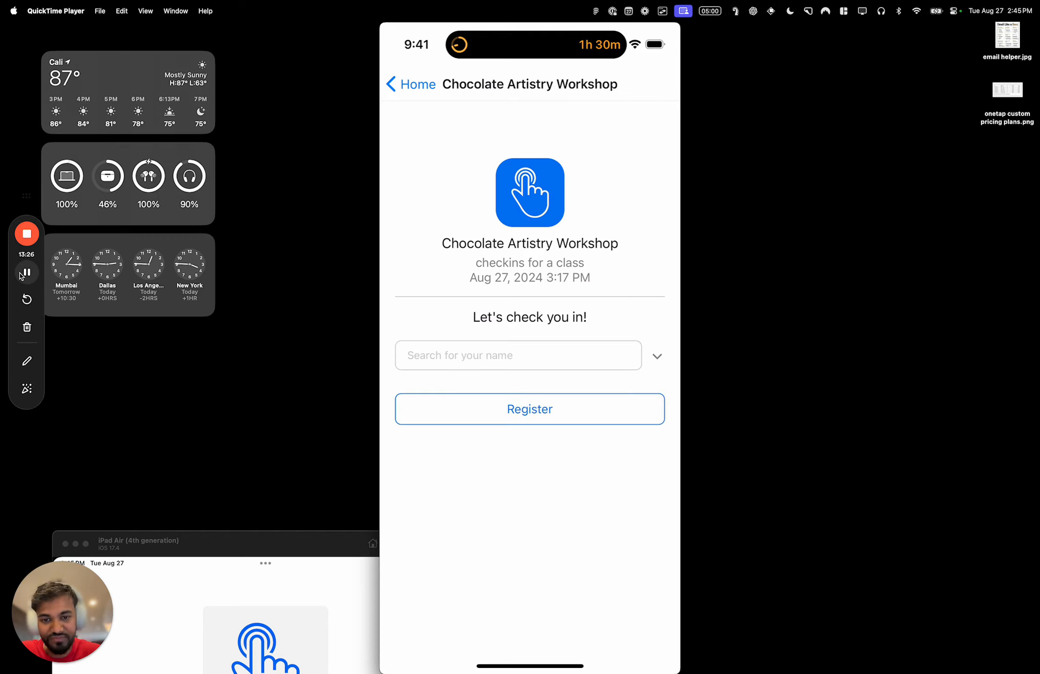
# - Check an existing attendee in to the Chocolate Artistry Workshop by name, using the Visitor App on the mirrored phone
pyautogui.hotkey('ctrl', 'Left')
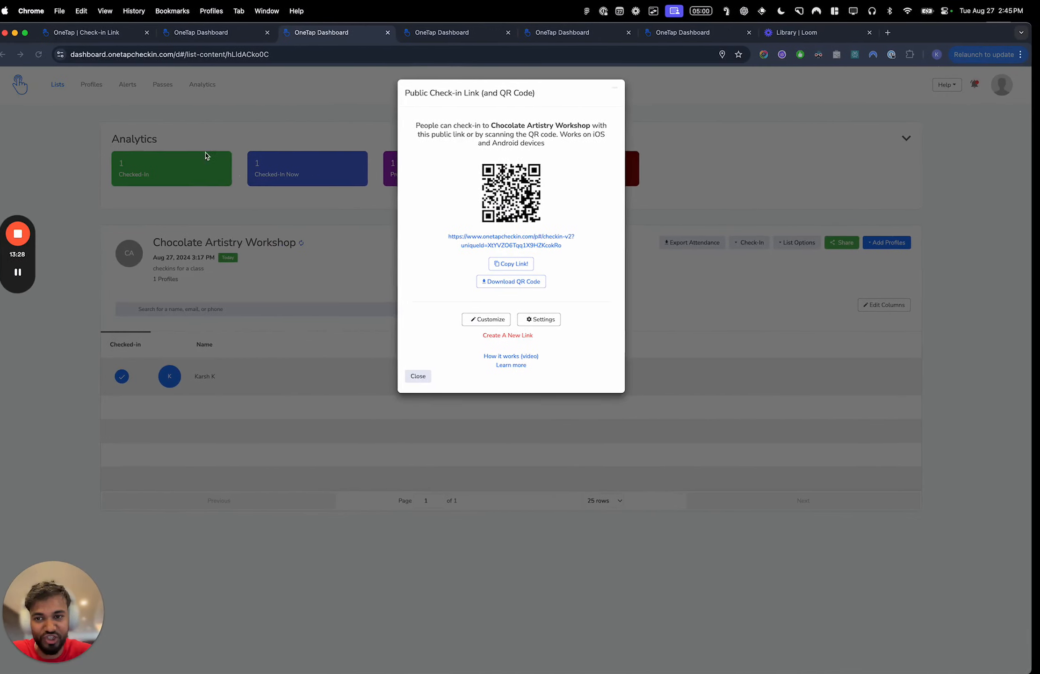
pyautogui.click(229, 33)
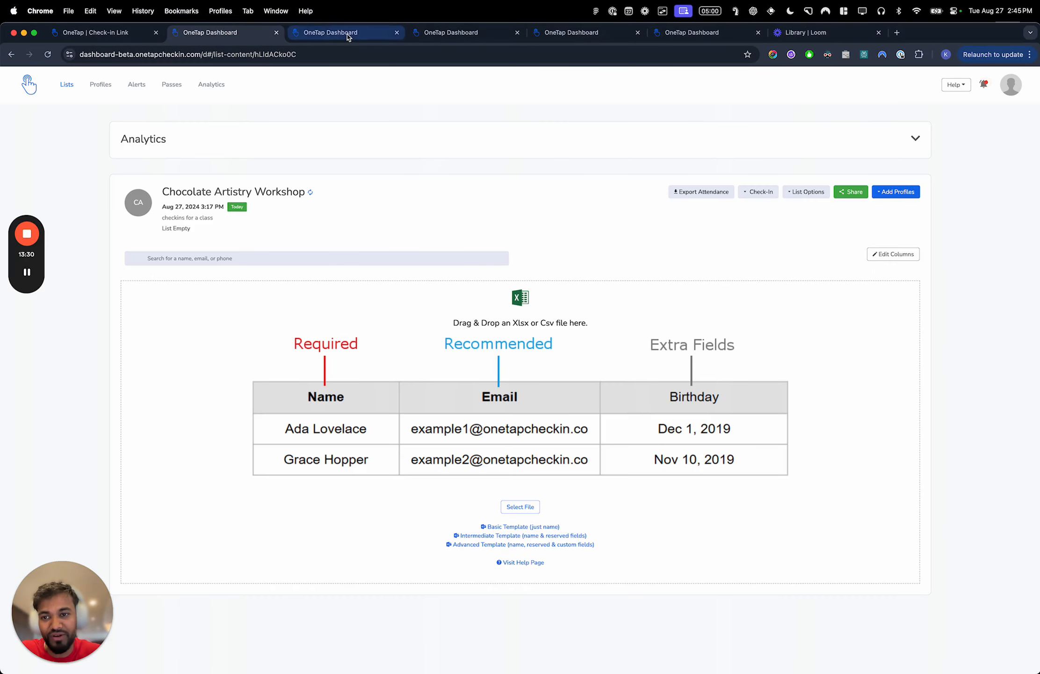
pyautogui.click(310, 33)
pyautogui.moveTo(440, 32); pyautogui.dragTo(362, 35)
pyautogui.scroll(-4, 251, 528)
pyautogui.hotkey('ctrl', 'Right')
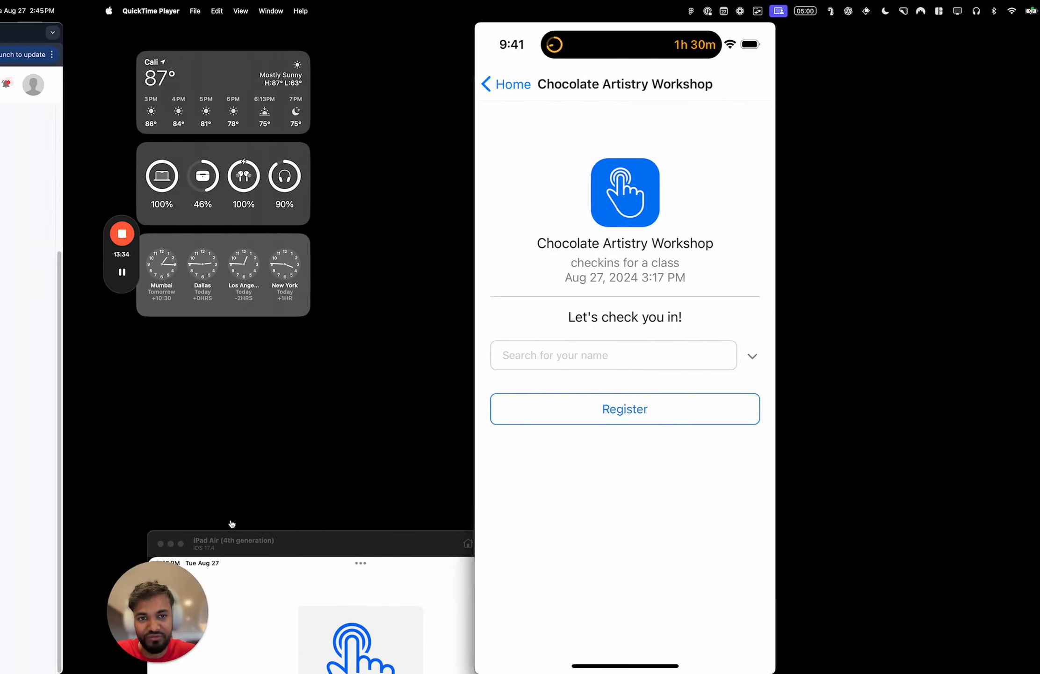
pyautogui.write('Sophia')
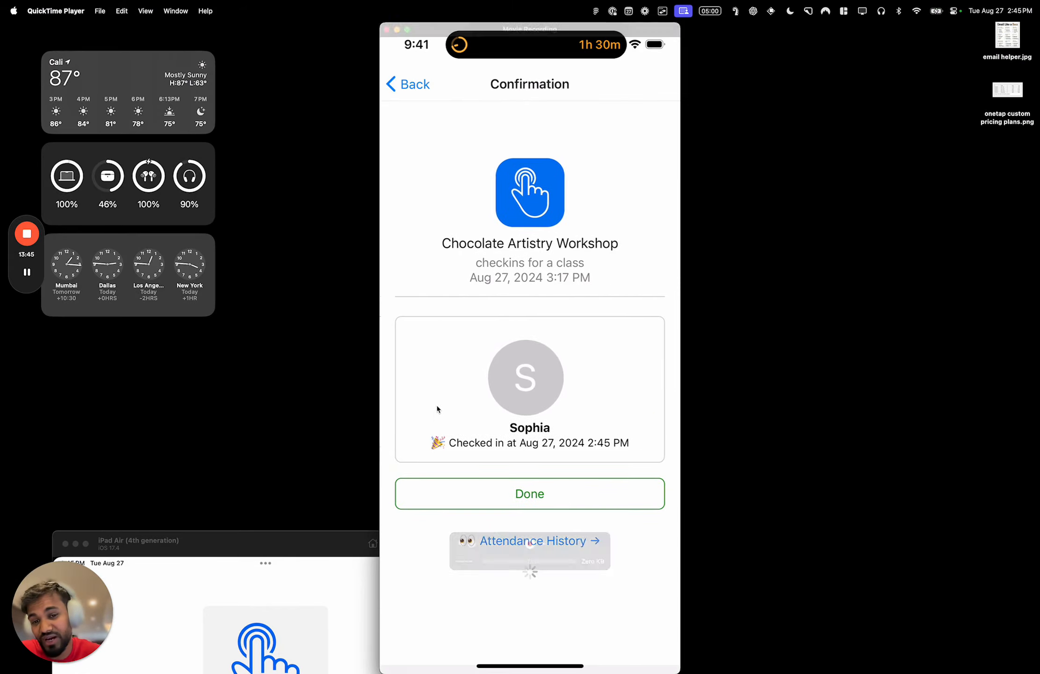
# - Refresh the Chocolate Artistry Workshop list in the dashboard and view the Visitor App's continue-as option for the returning attendee on the phone
pyautogui.hotkey('ctrl', 'Left')
pyautogui.click(231, 33)
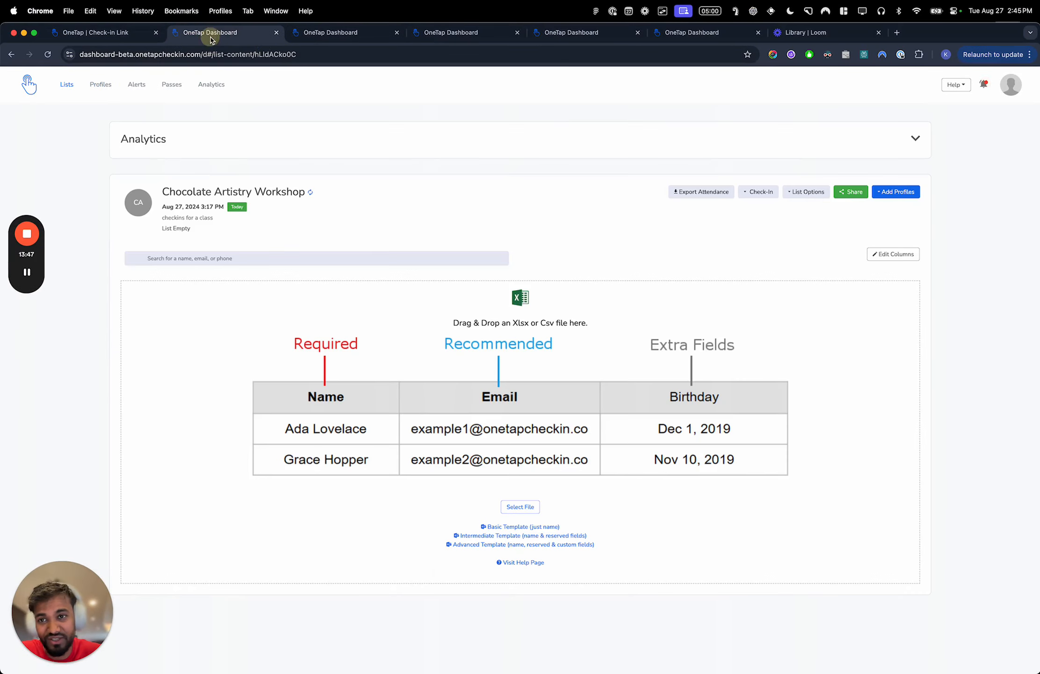
pyautogui.click(310, 191)
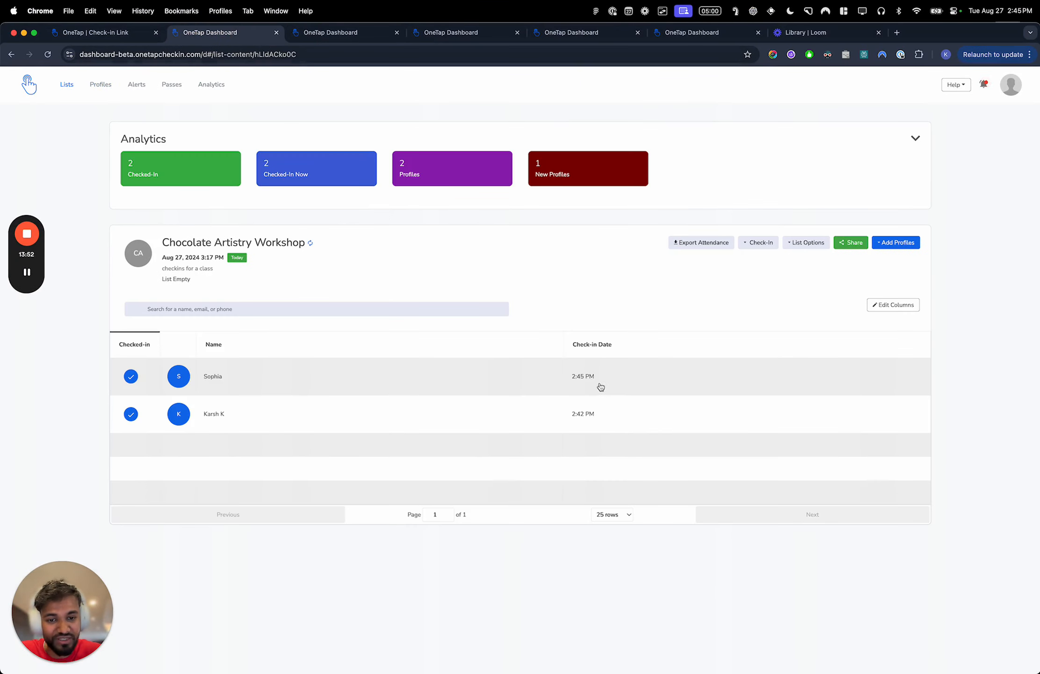
pyautogui.hotkey('ctrl', 'Right')
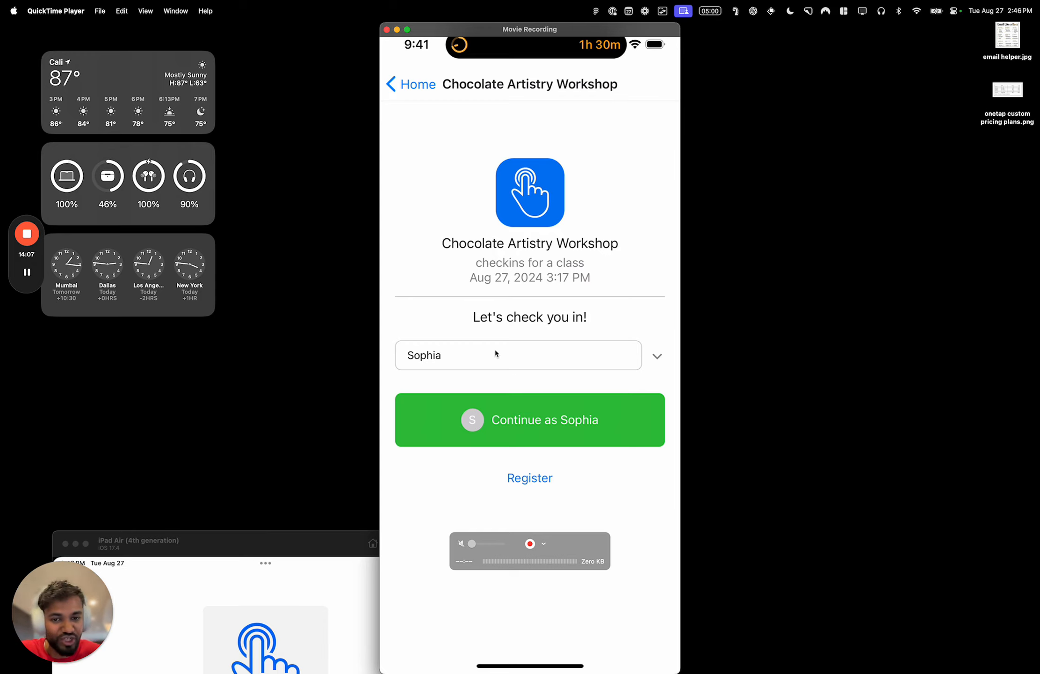
pyautogui.hotkey('ctrl', 'Left')
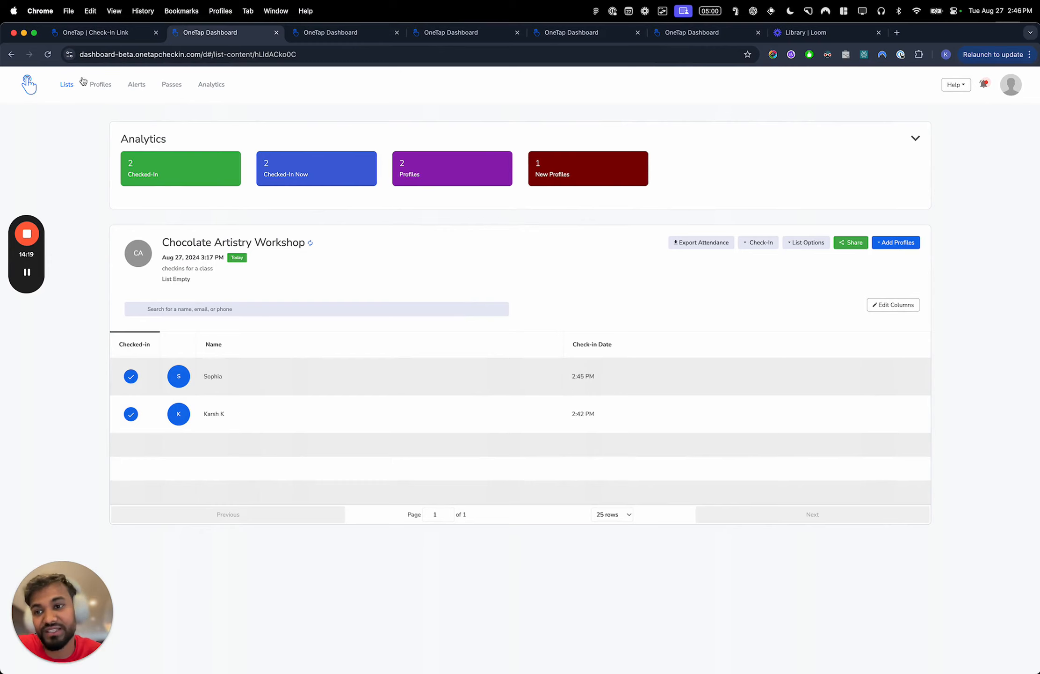
# - Reopen the Chocolate Artistry Workshop from the lists overview, add one existing profile to it, and check that attendee in
pyautogui.click(73, 91)
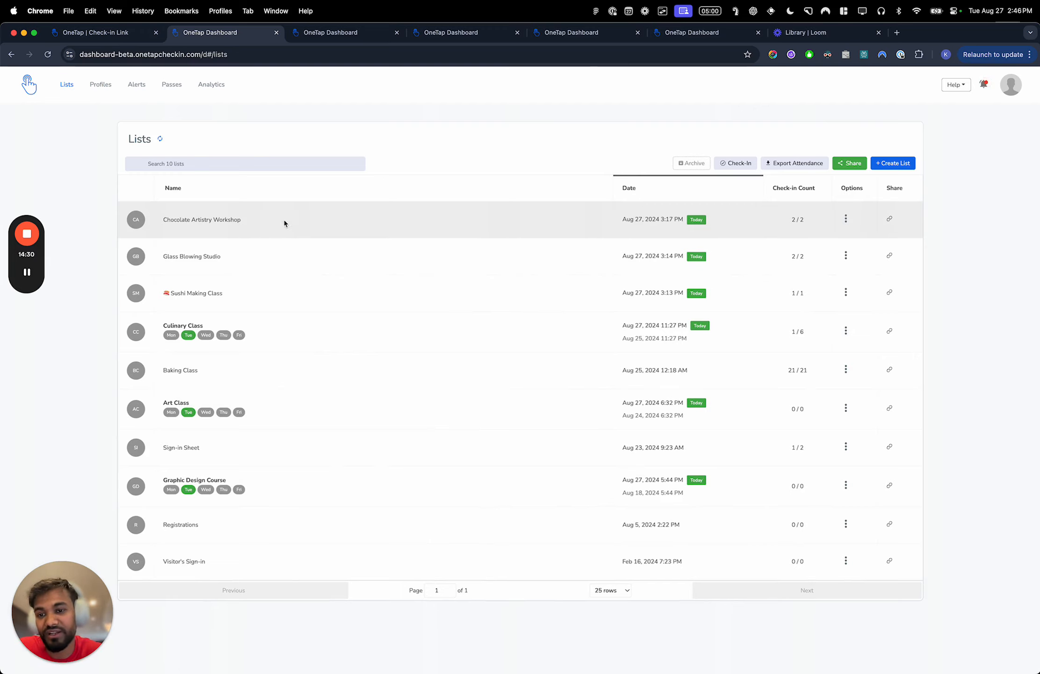
pyautogui.click(284, 223)
pyautogui.click(914, 241)
pyautogui.click(896, 271)
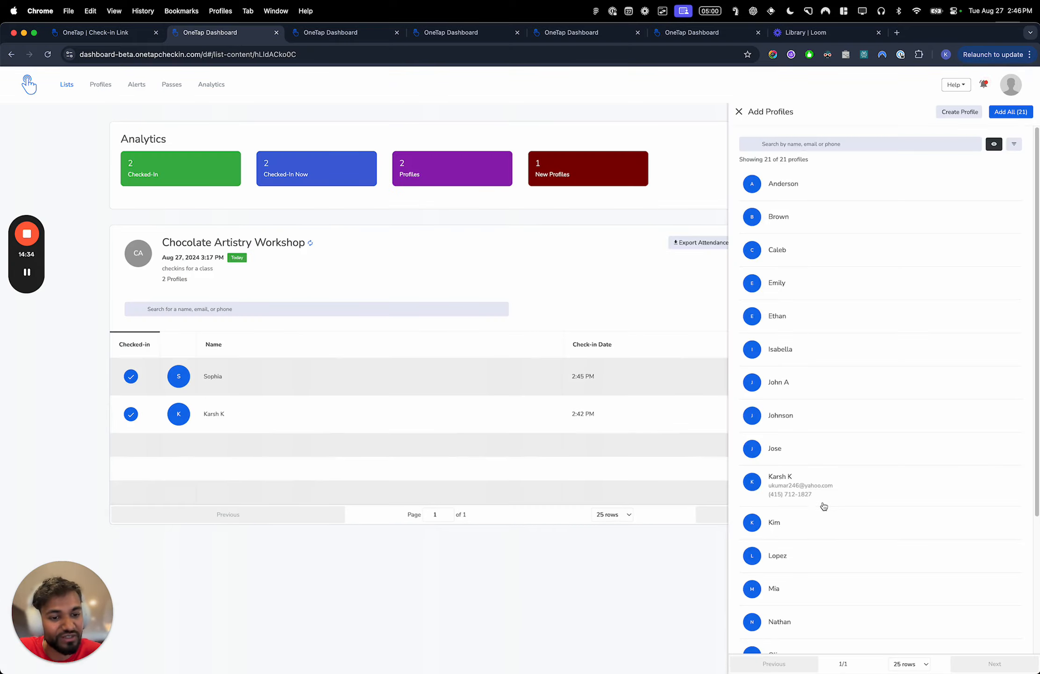
pyautogui.scroll(-3, 814, 491)
pyautogui.click(811, 489)
pyautogui.click(1011, 111)
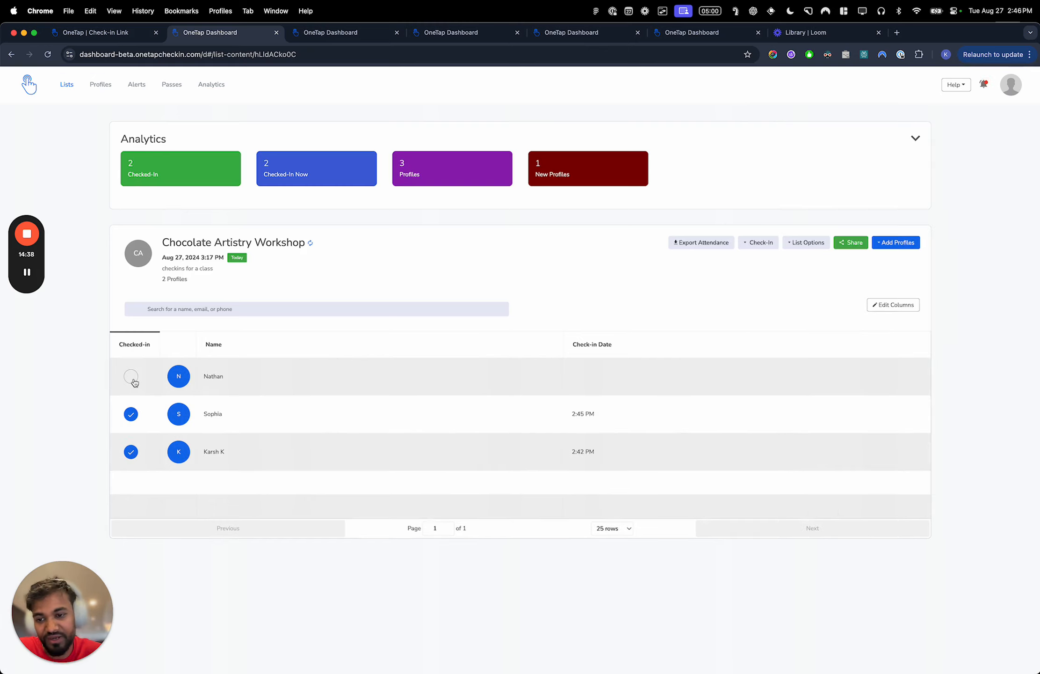
pyautogui.click(131, 377)
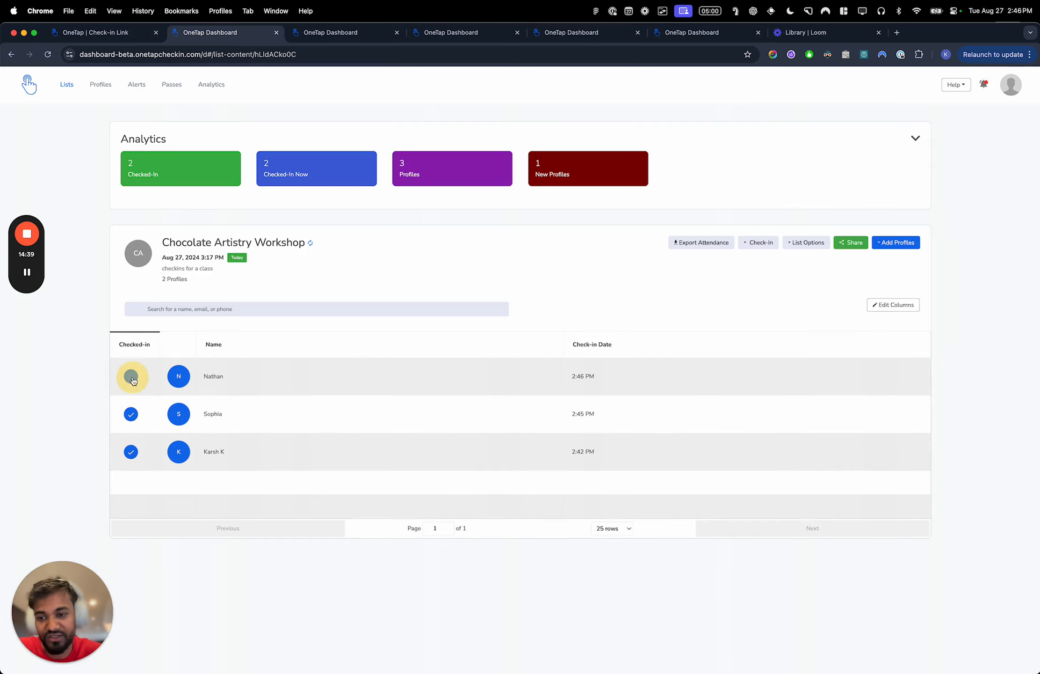
# - Enable Check Out in the workshop's list details and check out the newly added attendee and the one checked in at 2:42 PM
pyautogui.click(806, 242)
pyautogui.click(803, 258)
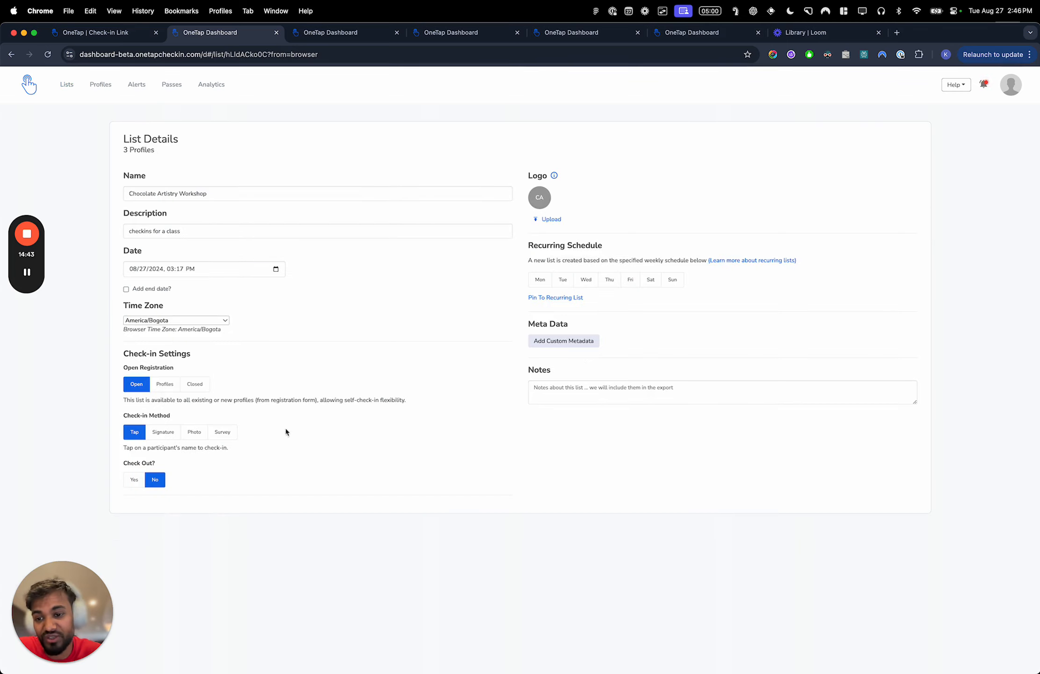
pyautogui.click(134, 479)
pyautogui.click(11, 54)
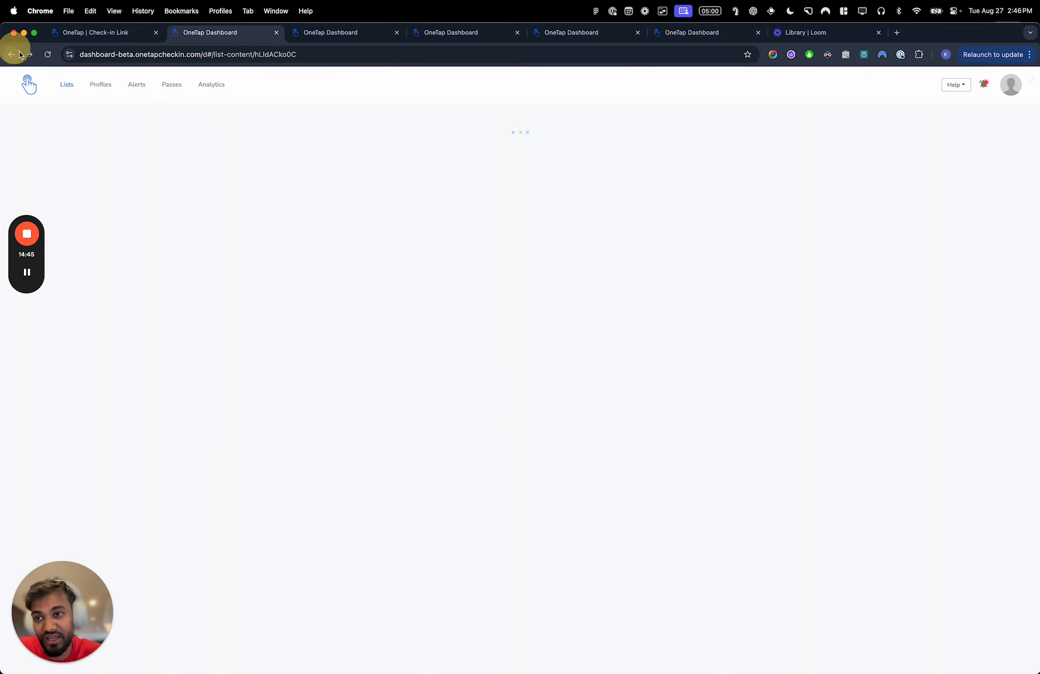
pyautogui.click(131, 379)
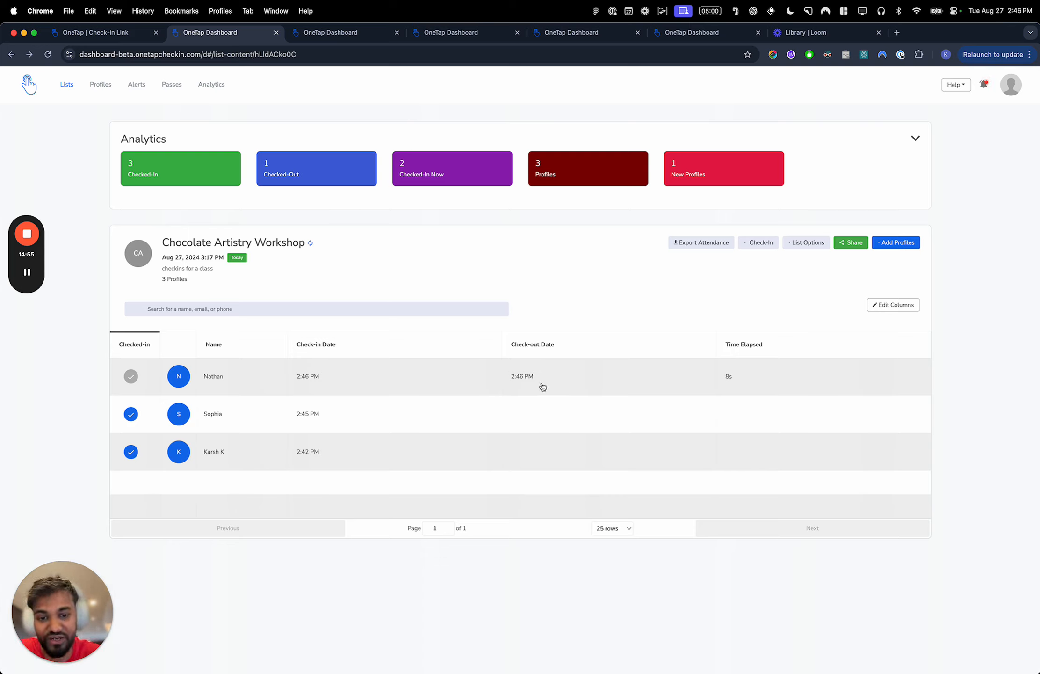
pyautogui.click(132, 451)
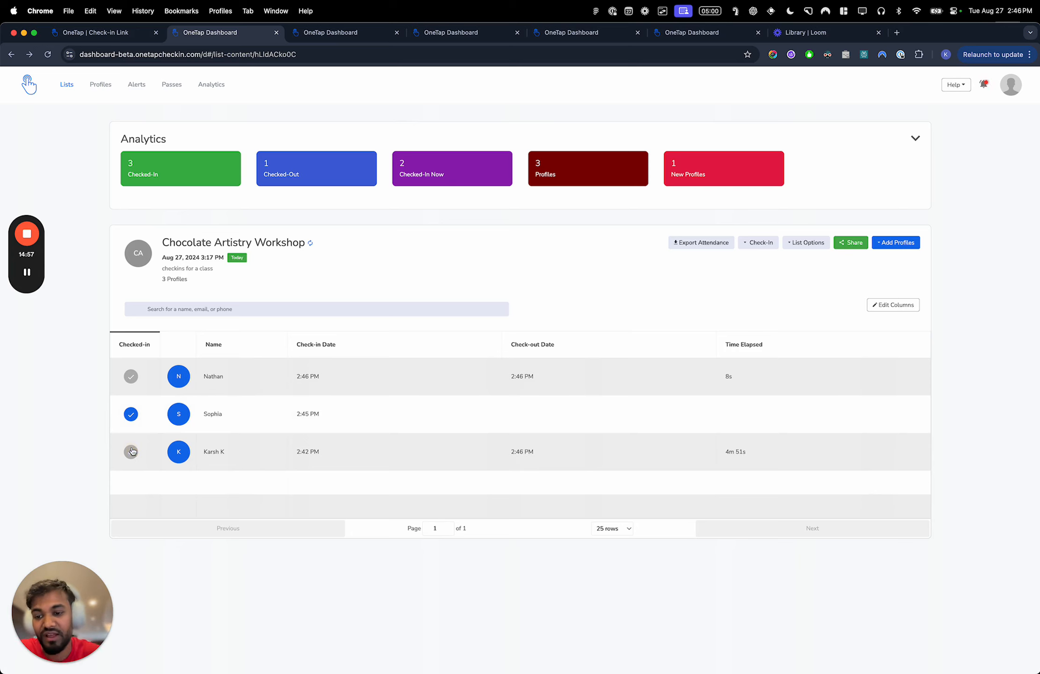
# - View the profile details of each of the three attendees in the Chocolate Artistry Workshop list
pyautogui.click(240, 368)
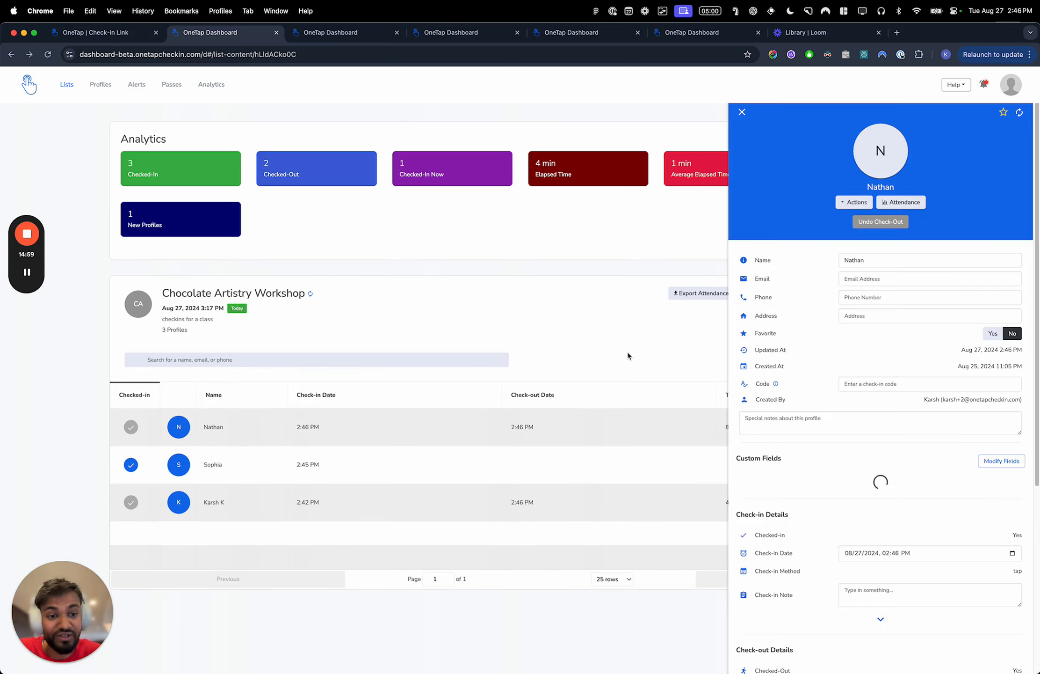
pyautogui.click(274, 481)
pyautogui.click(275, 508)
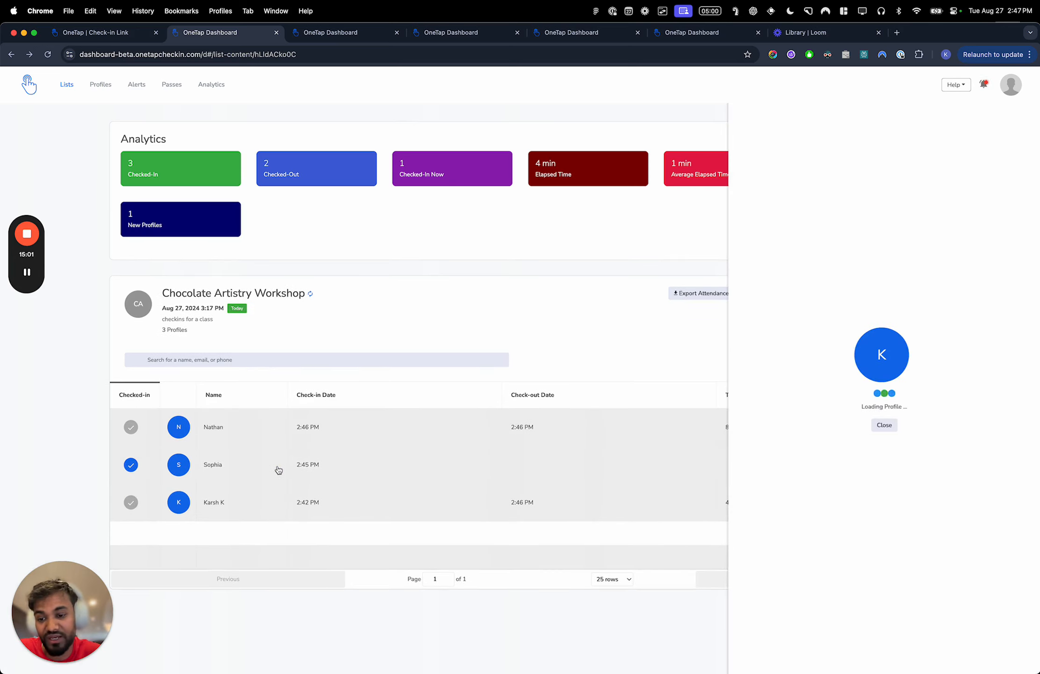
pyautogui.click(276, 469)
# - Open the Sushi Making Class list and view its attendee's profile
pyautogui.click(68, 87)
pyautogui.click(280, 298)
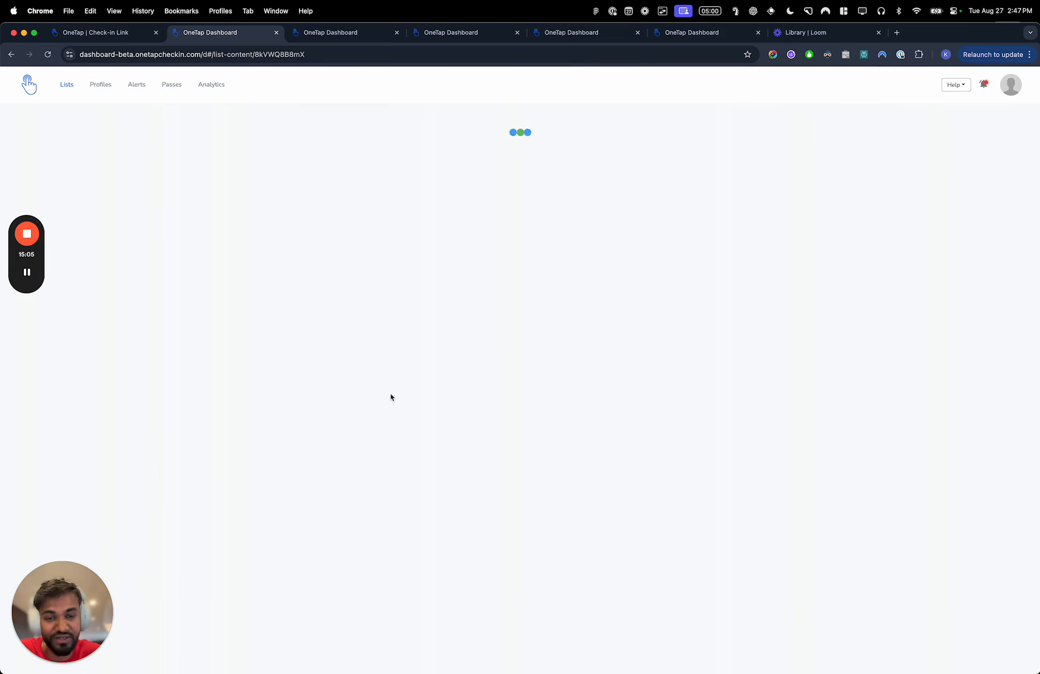
pyautogui.click(385, 377)
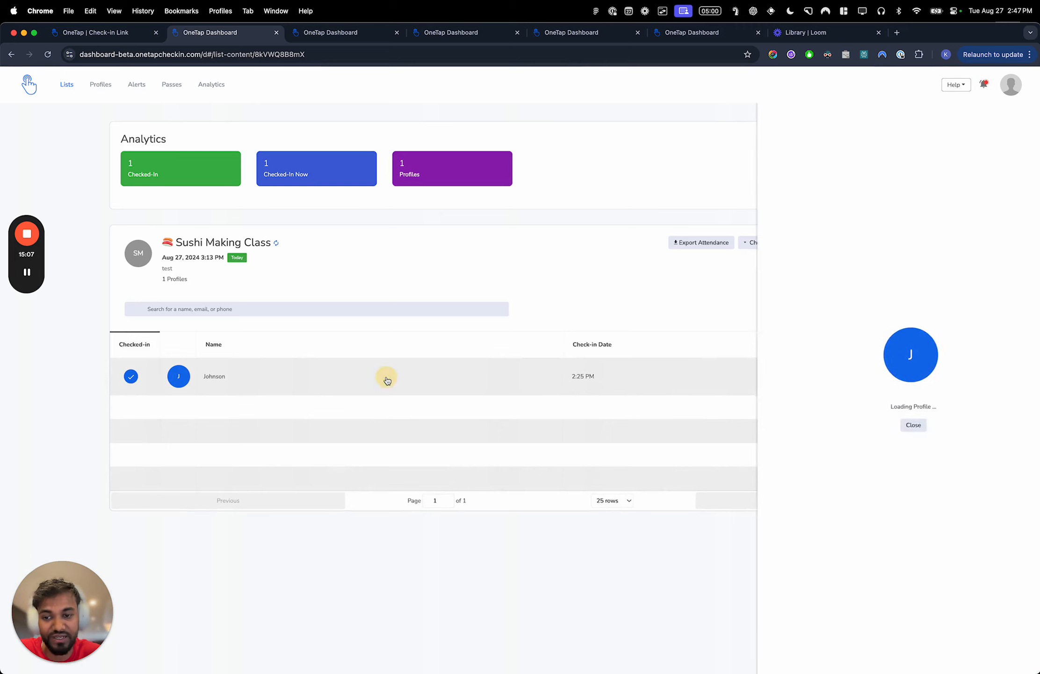
# - Remove the attendee from the Sushi Making Class list and return to the lists overview
pyautogui.click(851, 204)
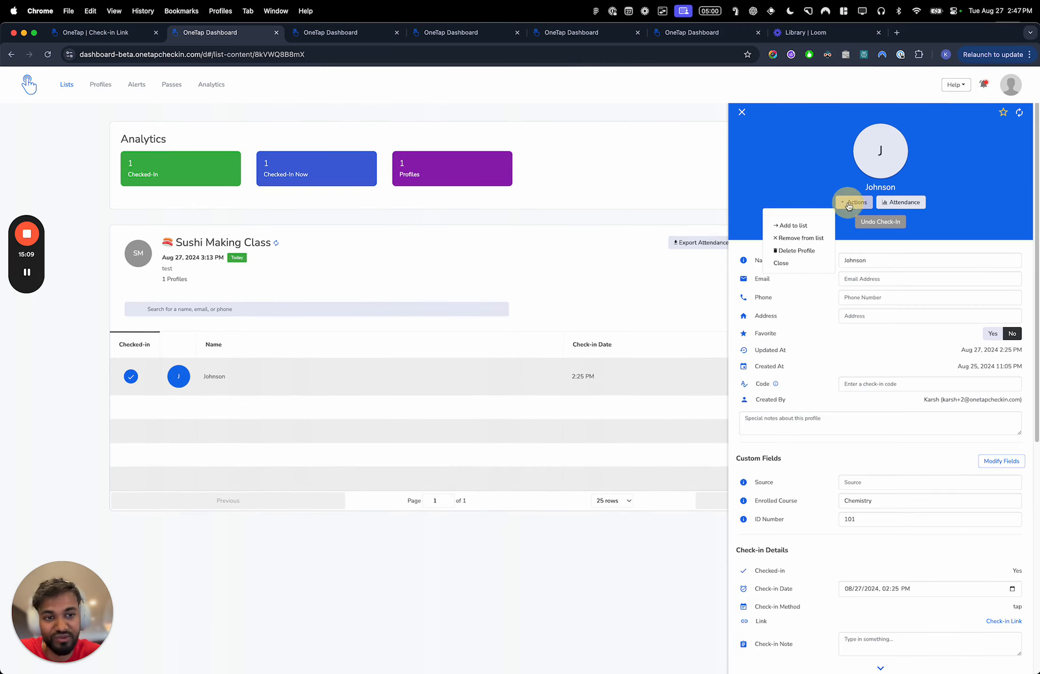
pyautogui.click(801, 238)
pyautogui.click(606, 144)
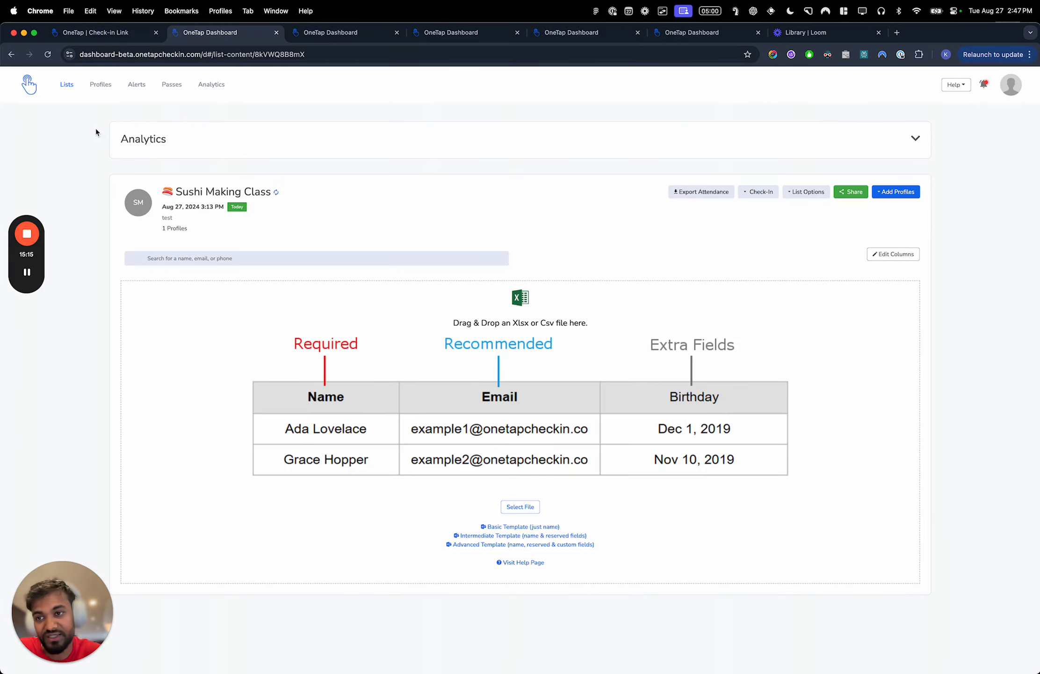
pyautogui.click(68, 87)
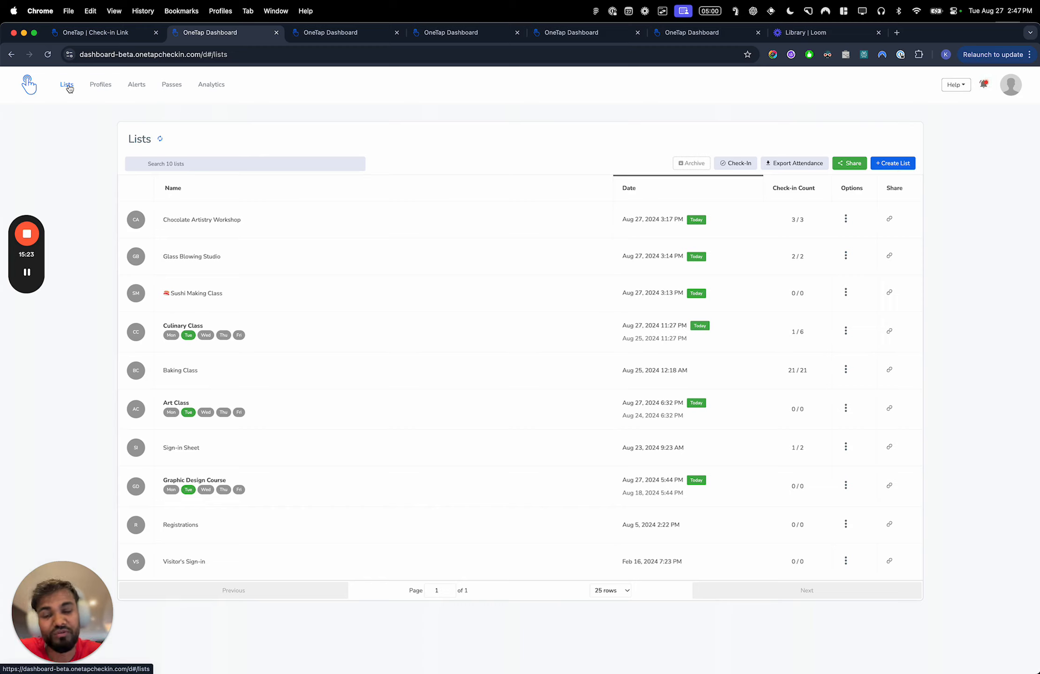
pyautogui.click(26, 273)
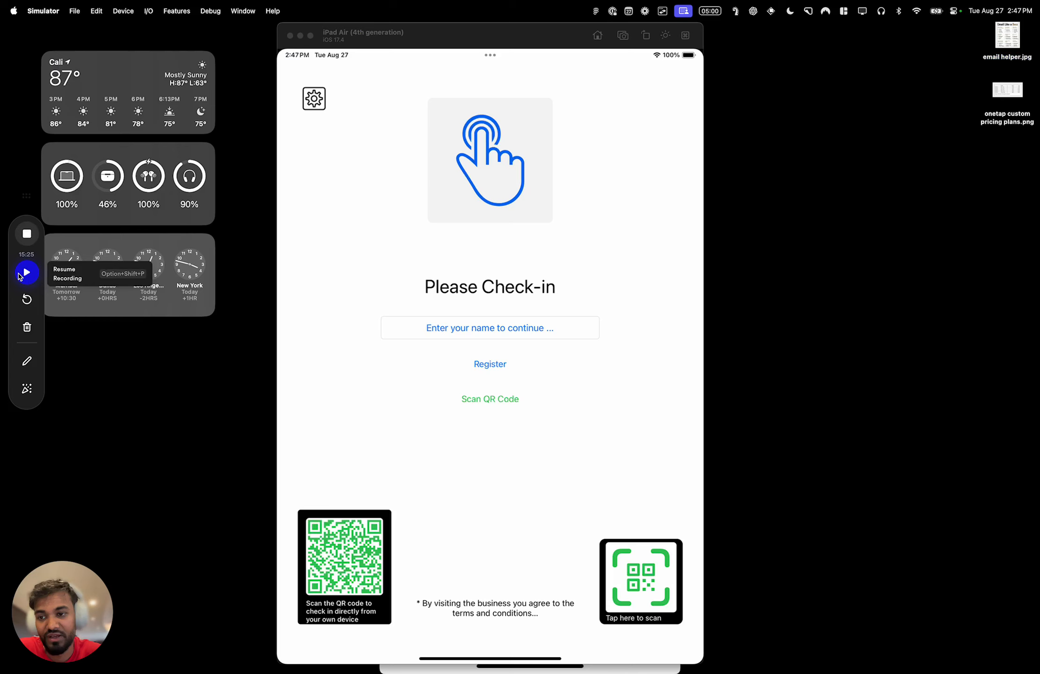
pyautogui.click(26, 273)
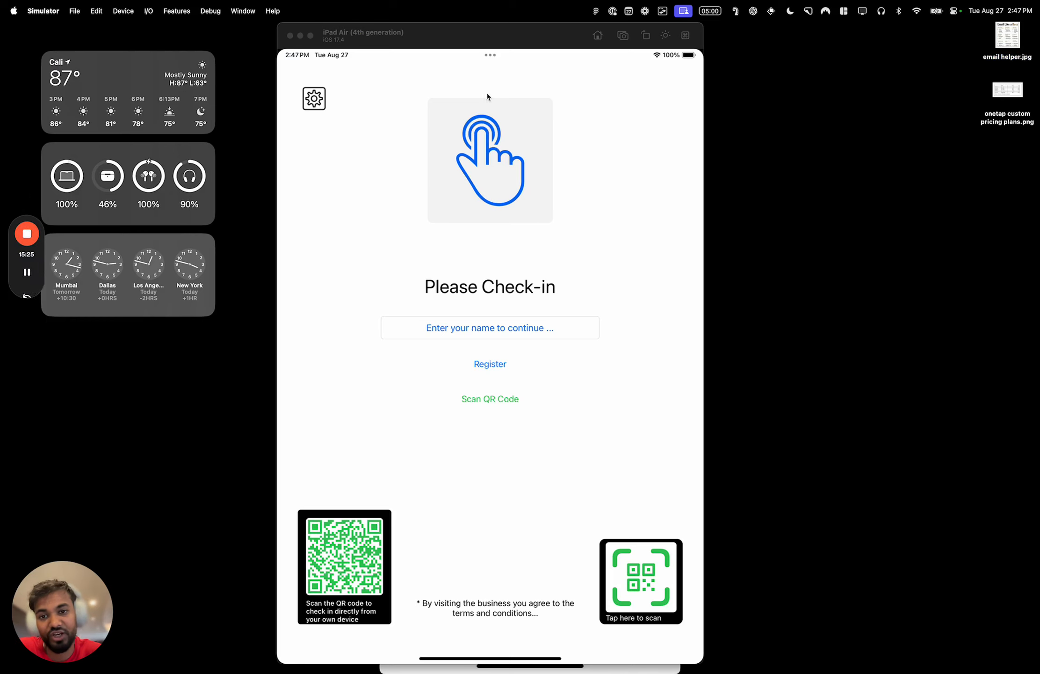
# - Leave kiosk mode in the iPad app in Simulator and open the Sushi Making Class from the upcoming lists
pyautogui.click(314, 98)
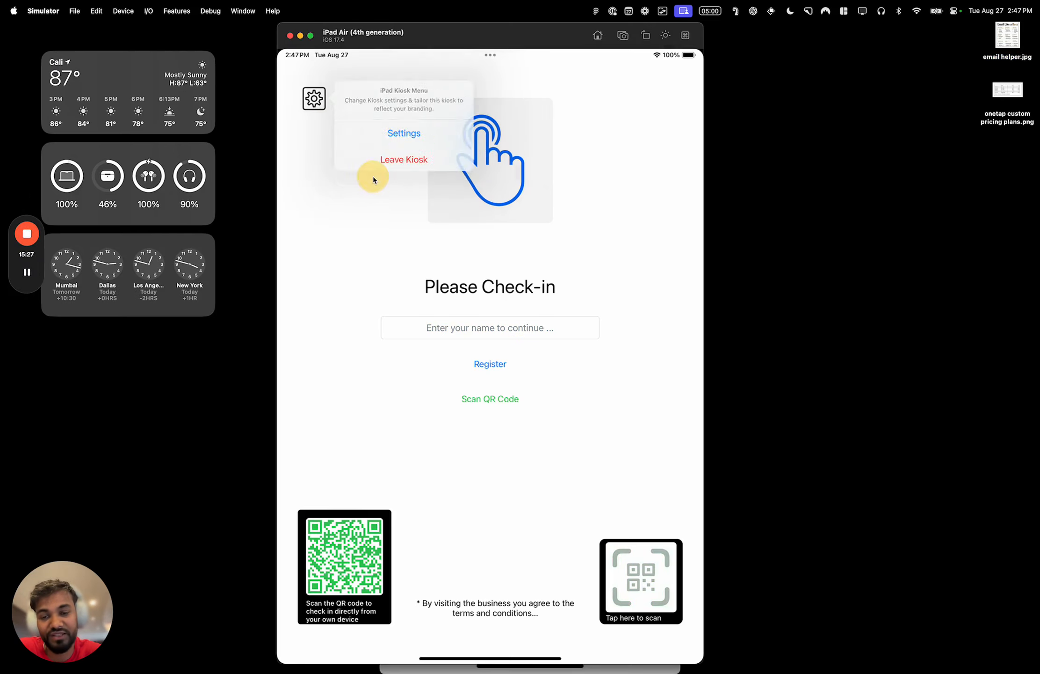
pyautogui.click(374, 177)
pyautogui.click(553, 274)
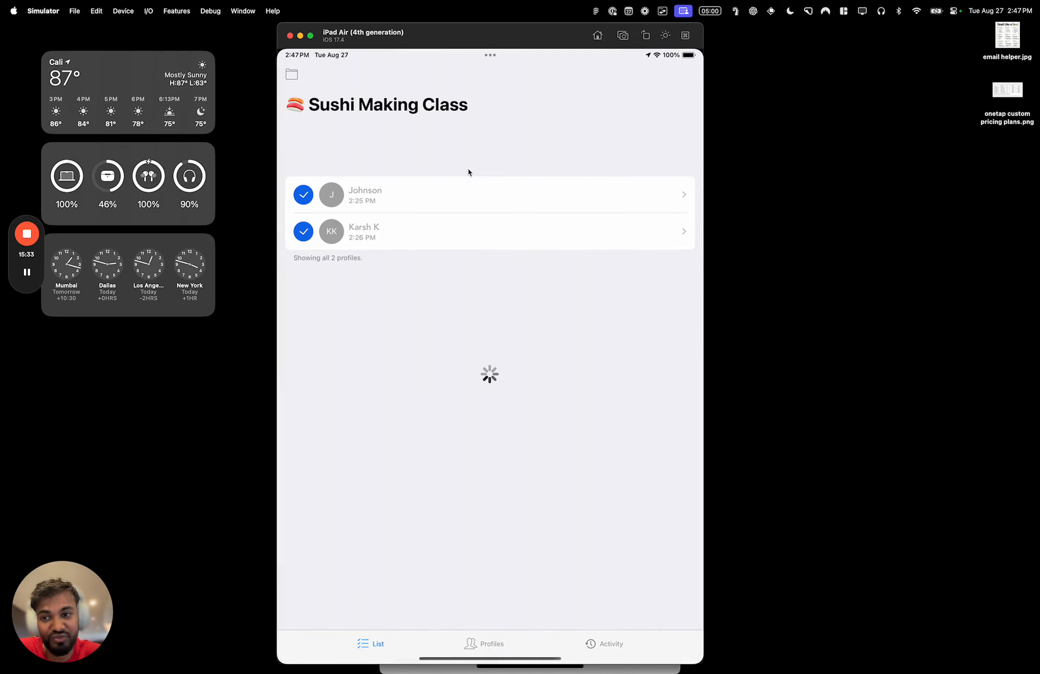
pyautogui.click(292, 74)
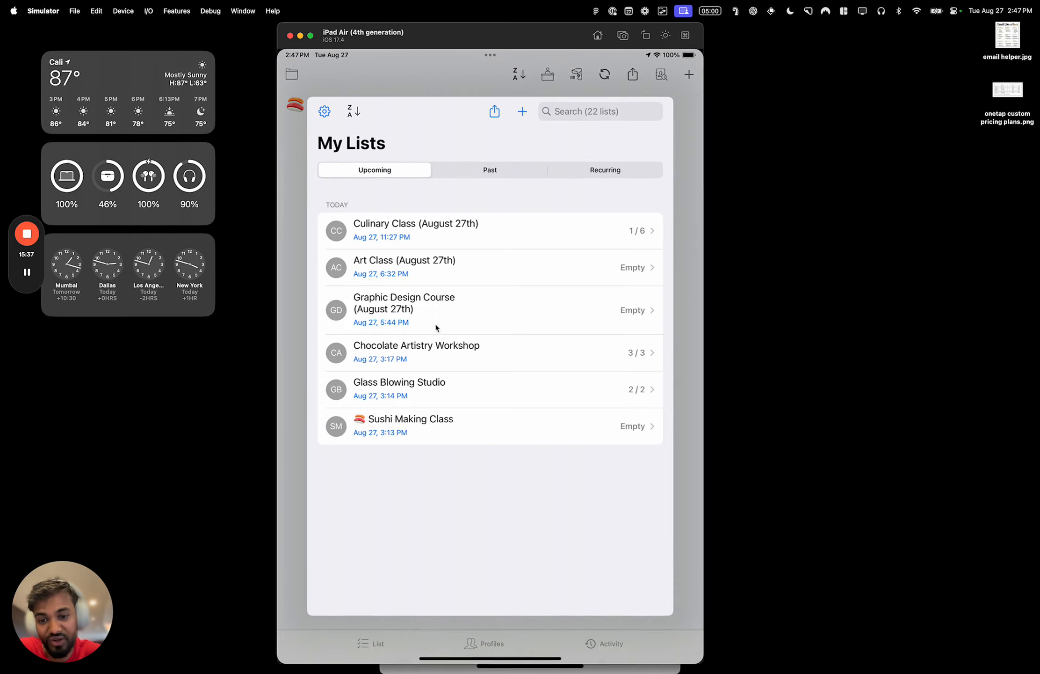
pyautogui.click(436, 423)
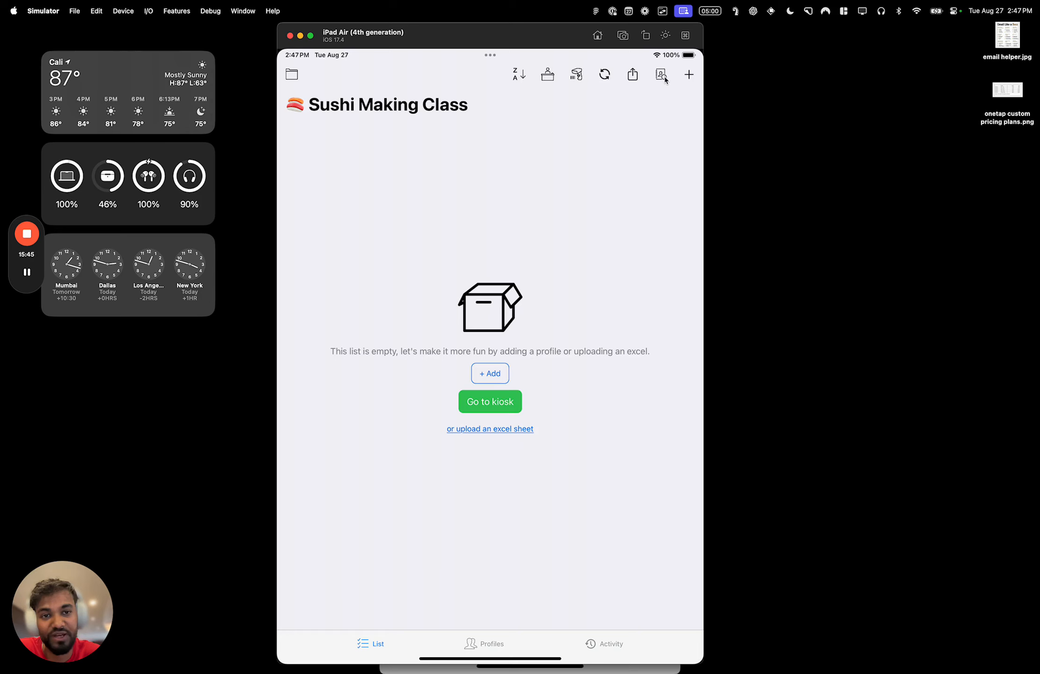
# - Select the second, third, fourth, eighth and ninth existing profiles and add these five to the Sushi Making Class without checking them in
pyautogui.click(662, 75)
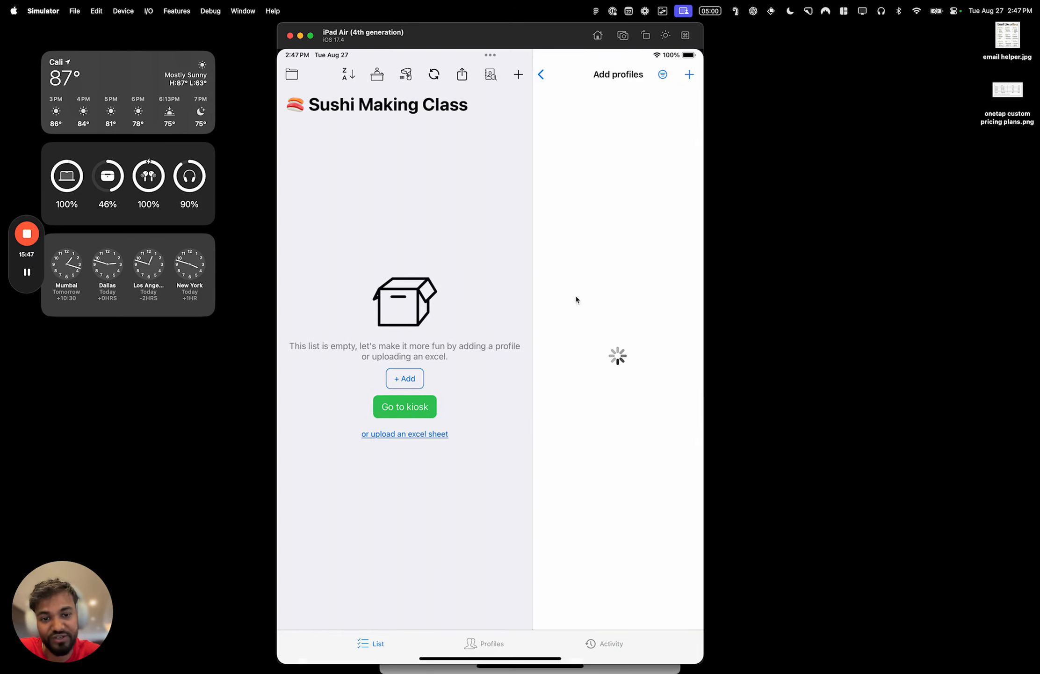
pyautogui.click(588, 501)
pyautogui.click(589, 504)
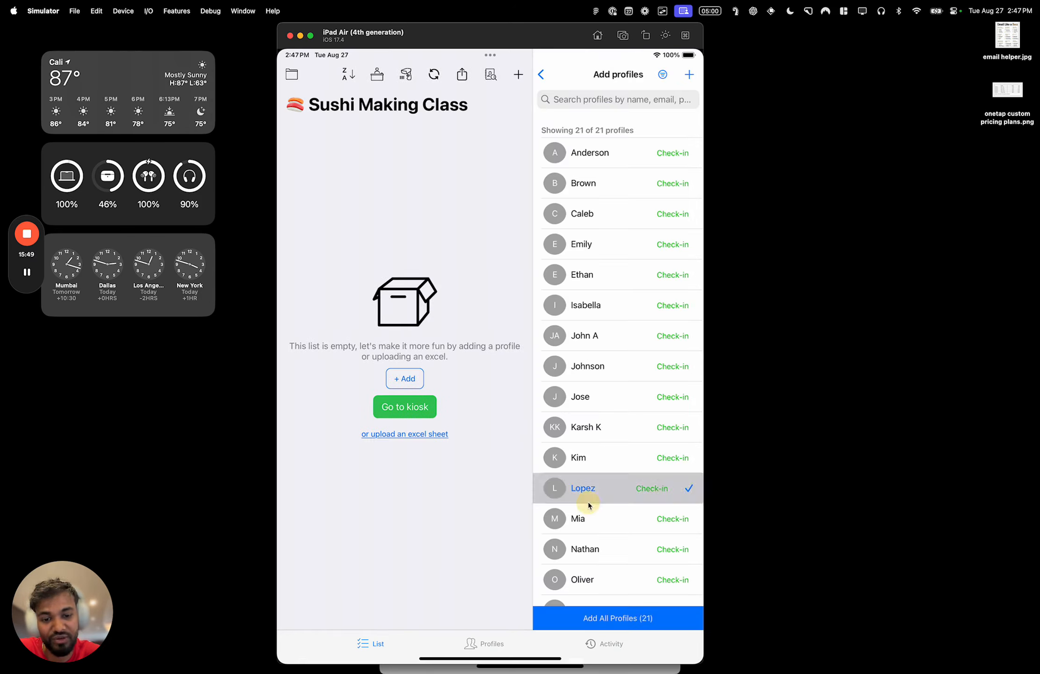
pyautogui.click(614, 398)
pyautogui.click(615, 393)
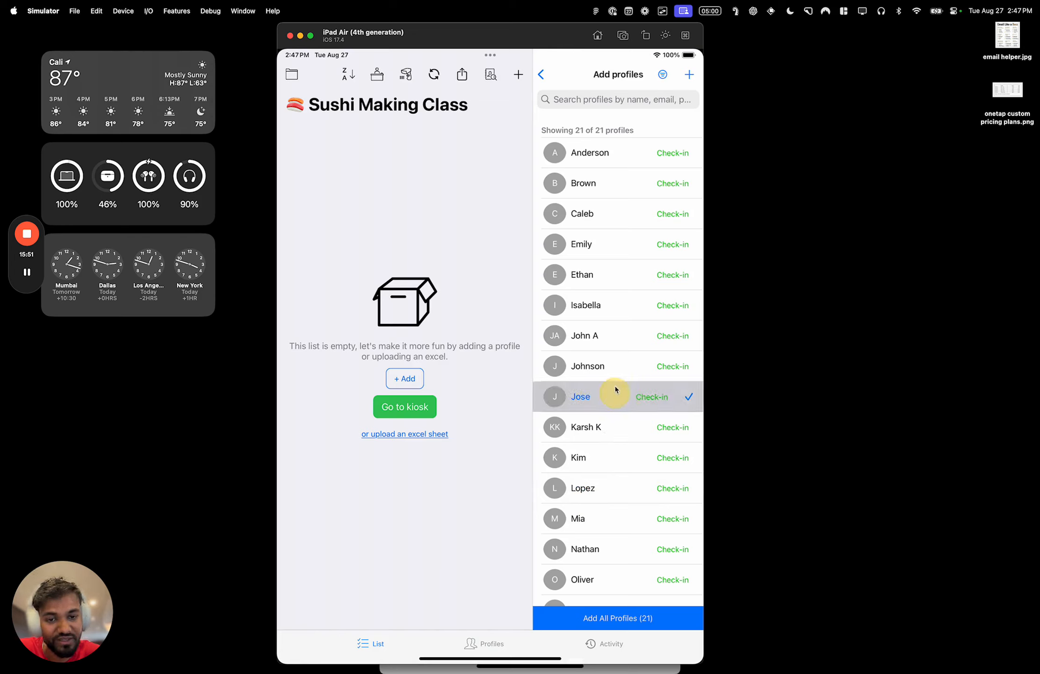
pyautogui.click(618, 243)
pyautogui.click(619, 206)
pyautogui.click(622, 175)
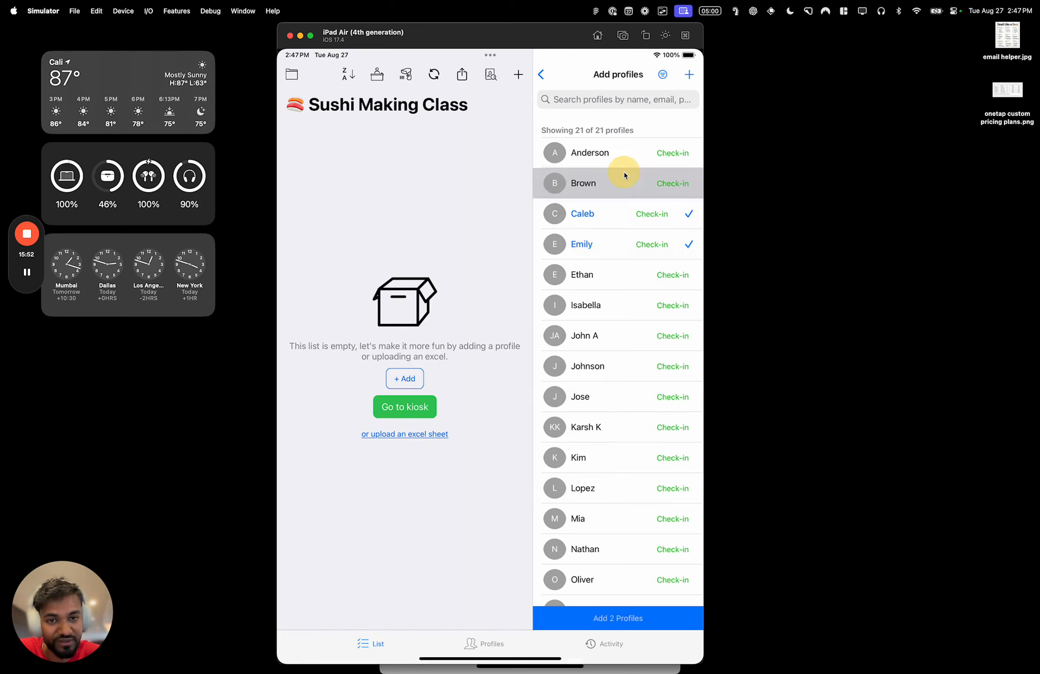
pyautogui.click(603, 371)
pyautogui.click(630, 398)
pyautogui.click(608, 621)
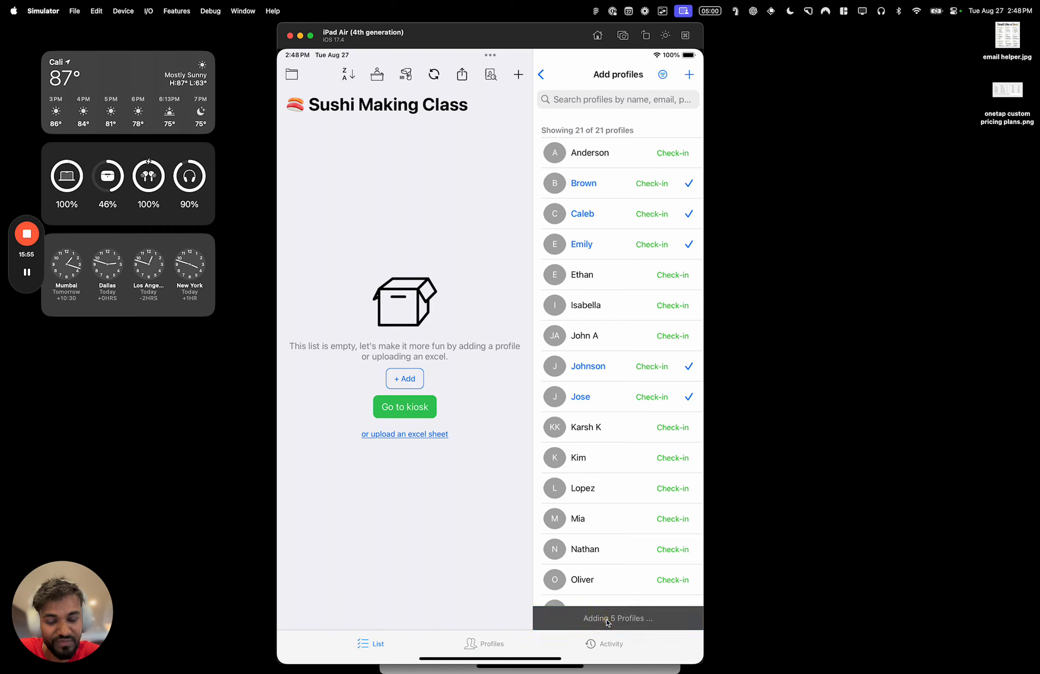